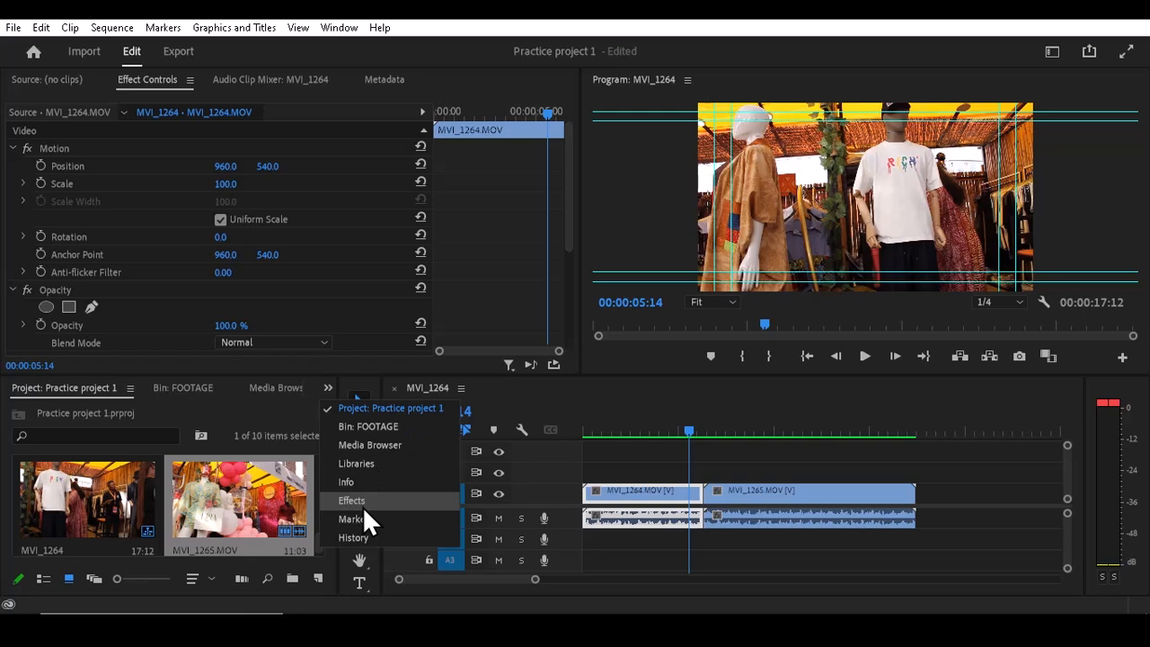
- Open the Effects library and expand the Dissolve group under Video Transitions
left_click(362, 504)
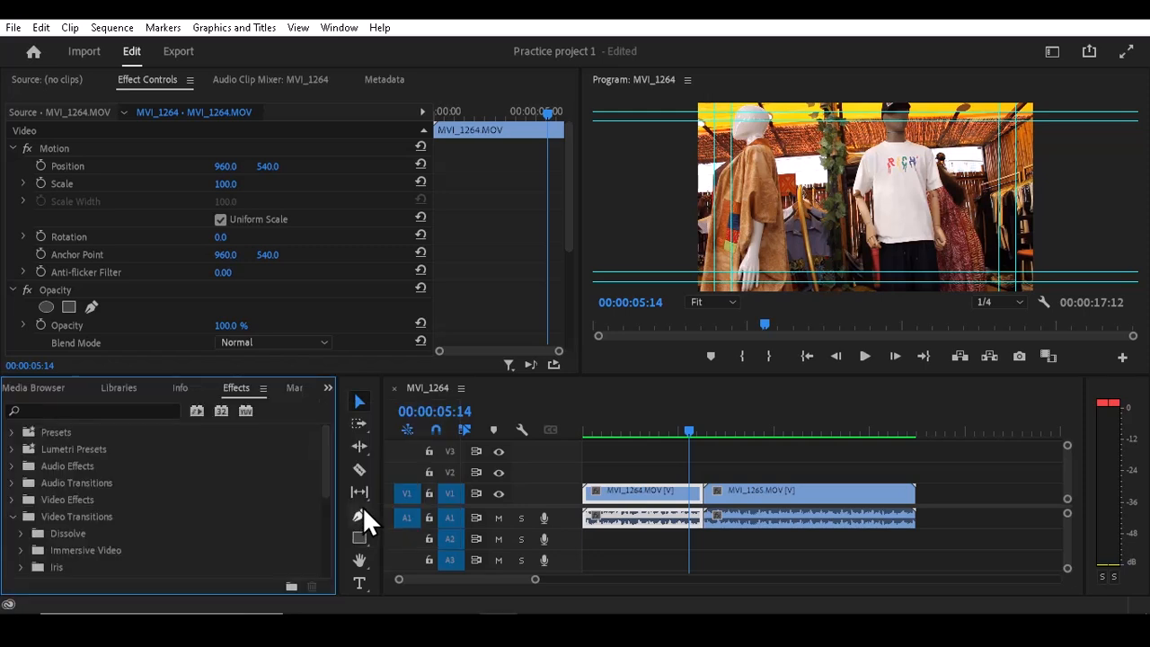
left_click(13, 517)
left_click(13, 518)
left_click(20, 534)
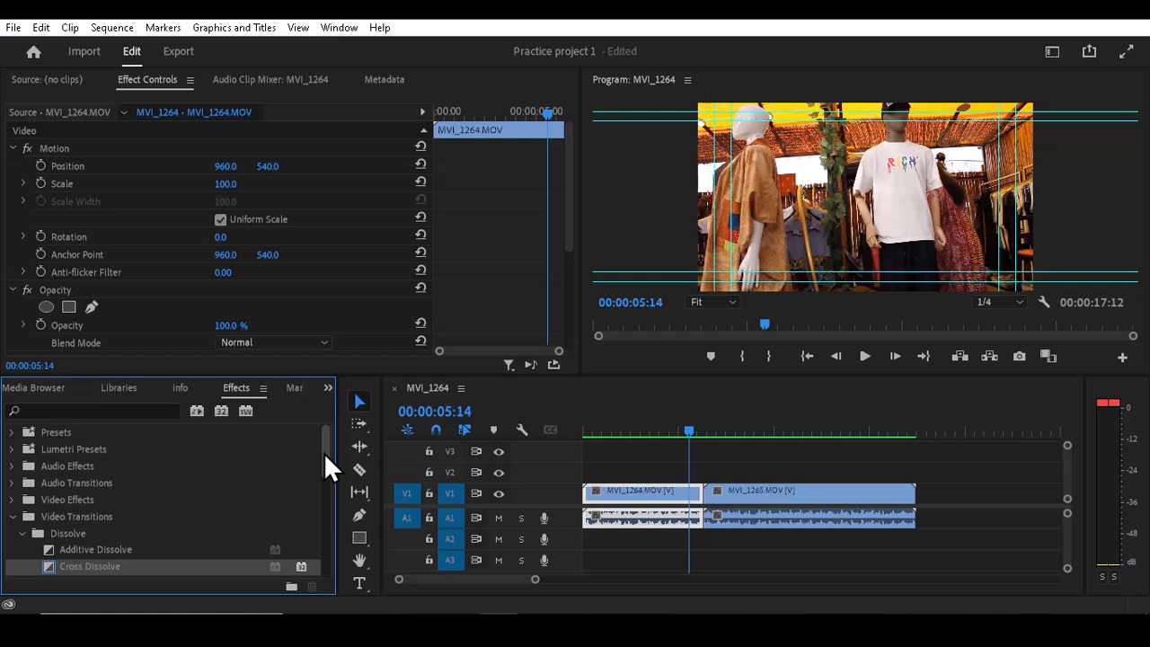
left_click_drag(323, 452, 325, 476)
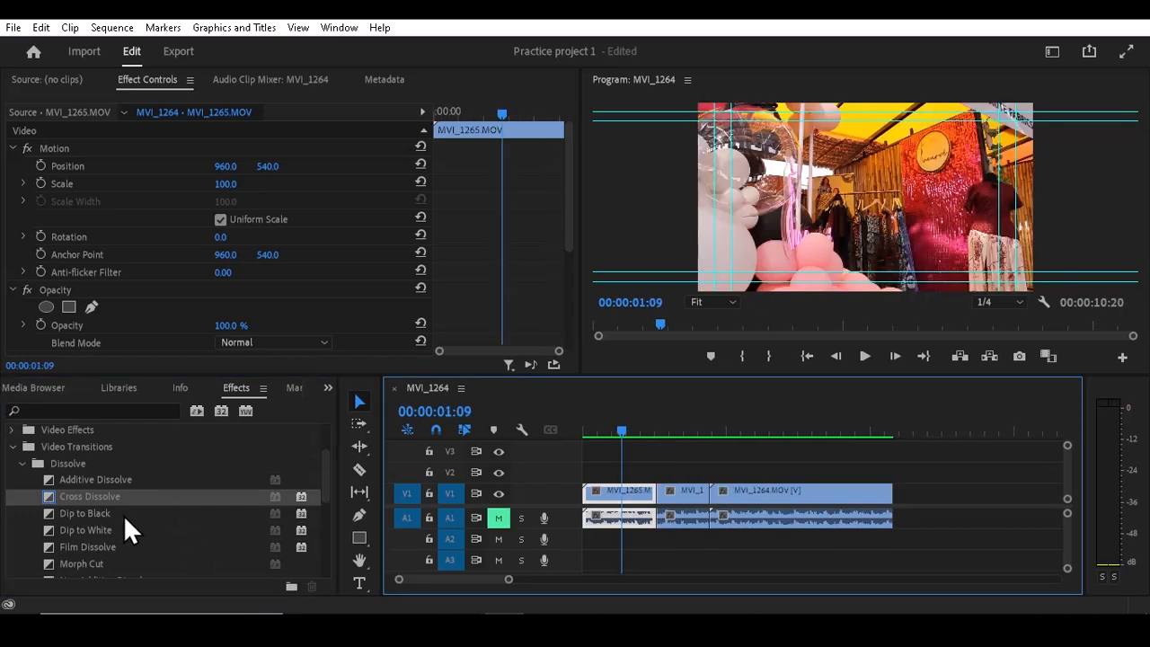
- Apply the Dip to White transition to the cut between the first and second clips on V1
left_click(120, 516)
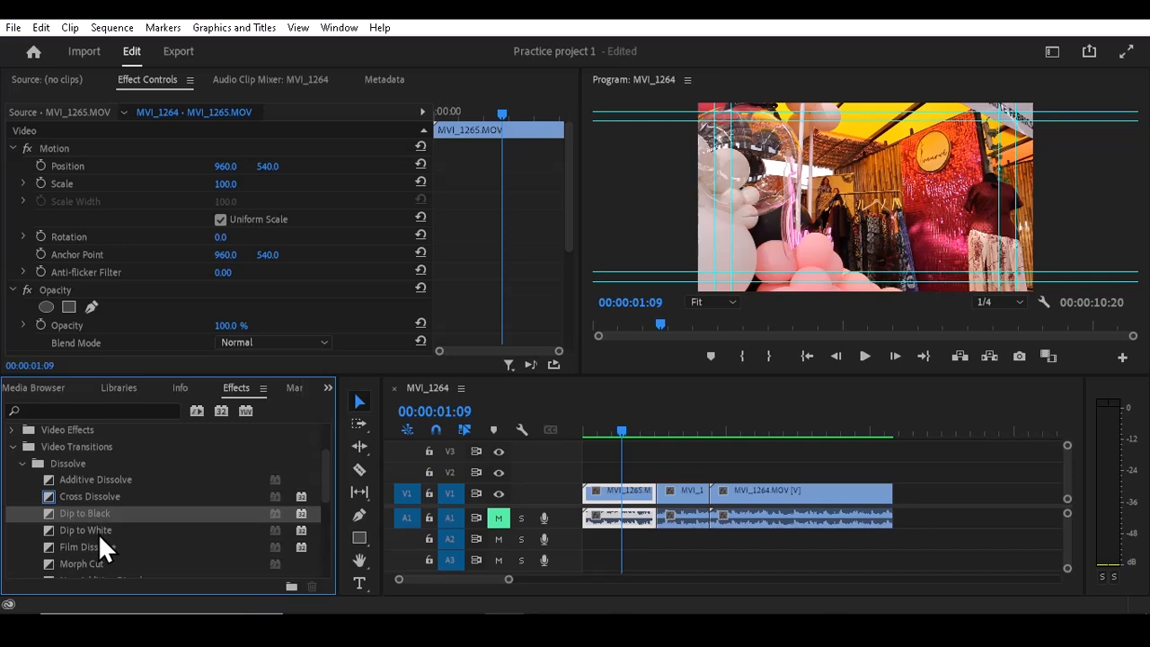
left_click(94, 531)
left_click_drag(77, 531, 662, 505)
- Apply the Cross Dissolve transition to the start of the third clip on V1
left_click(83, 498)
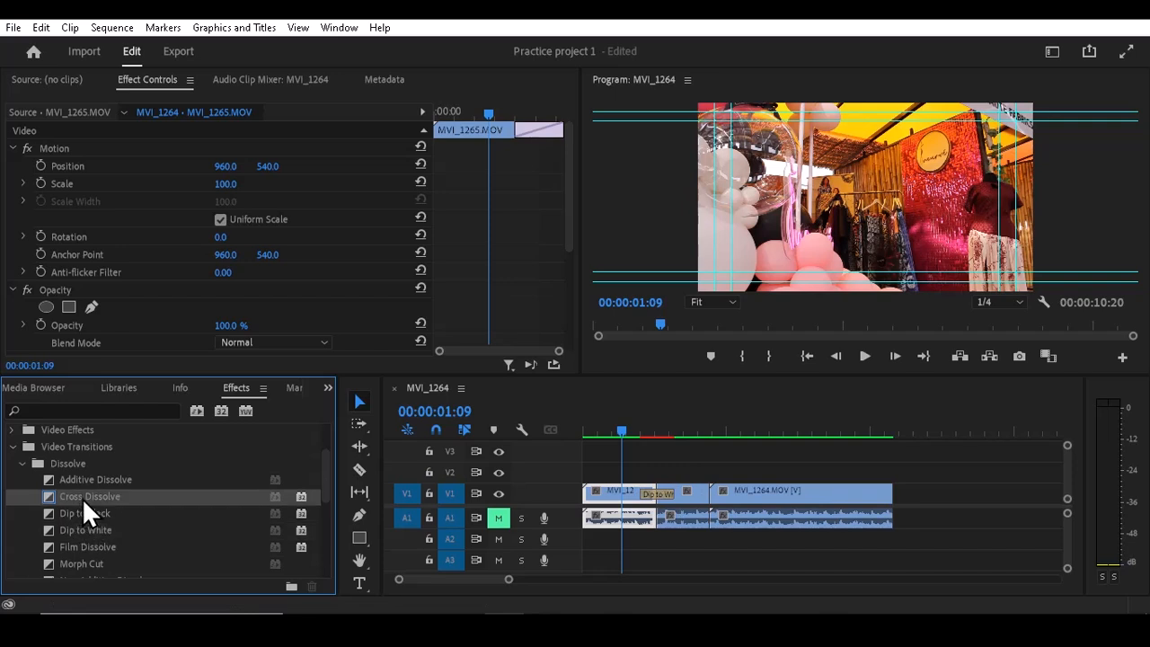
left_click_drag(79, 496, 734, 495)
left_click_drag(109, 500, 726, 508)
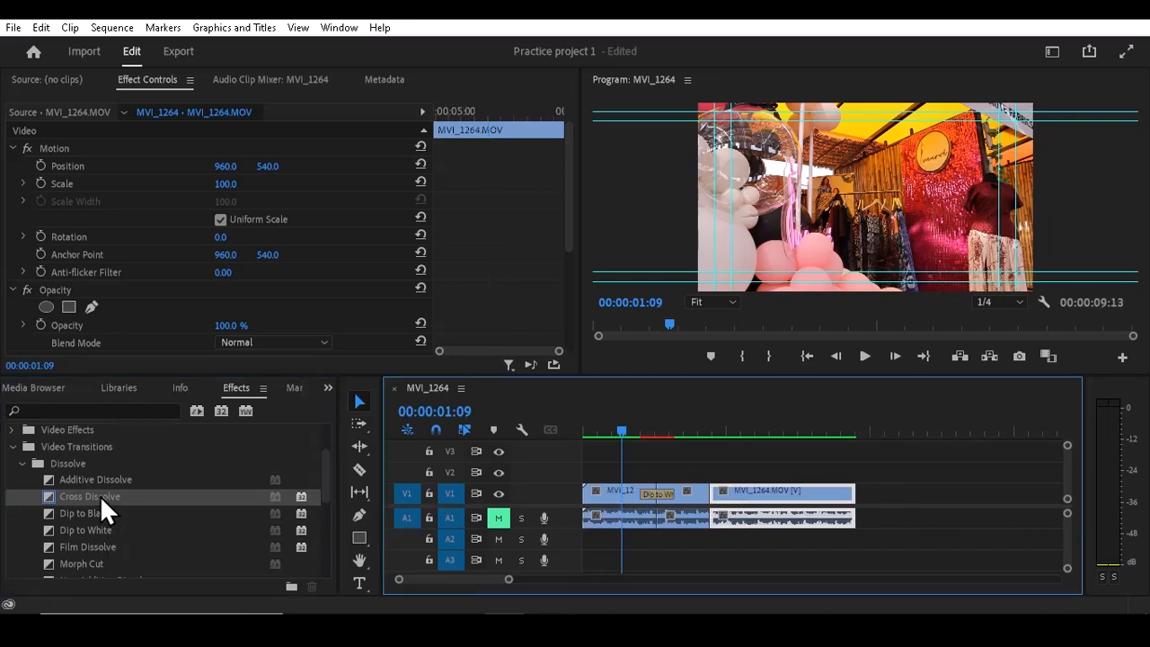
left_click_drag(100, 495, 719, 492)
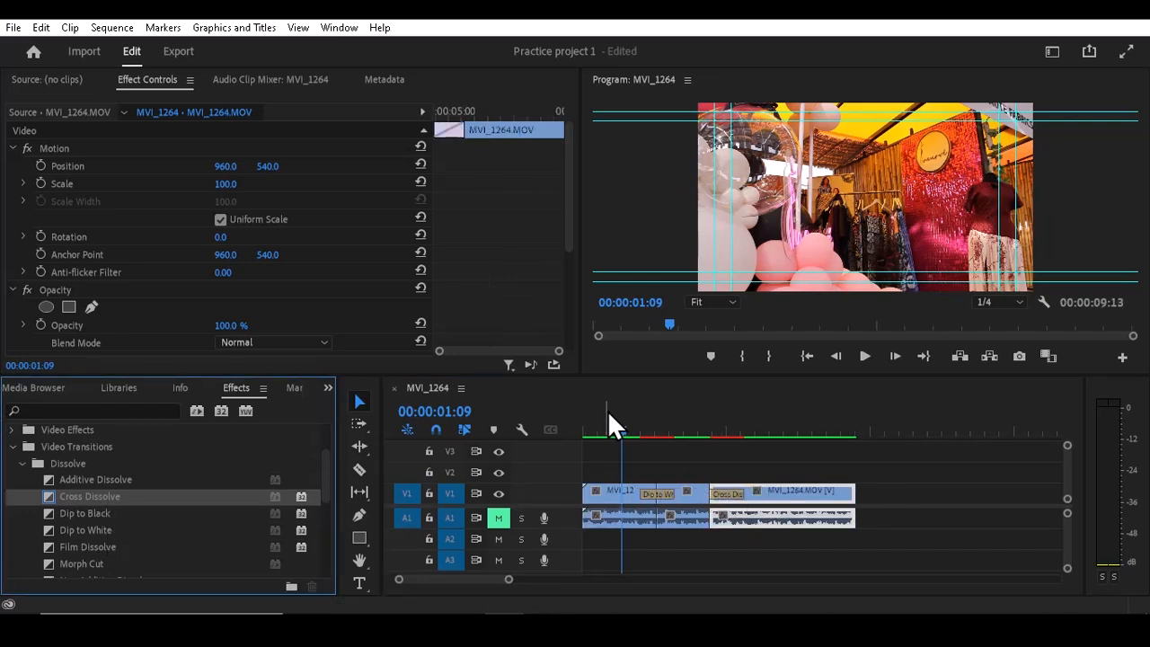
- Apply the Dip to Black transition to the start of the first clip on V1
left_click(614, 430)
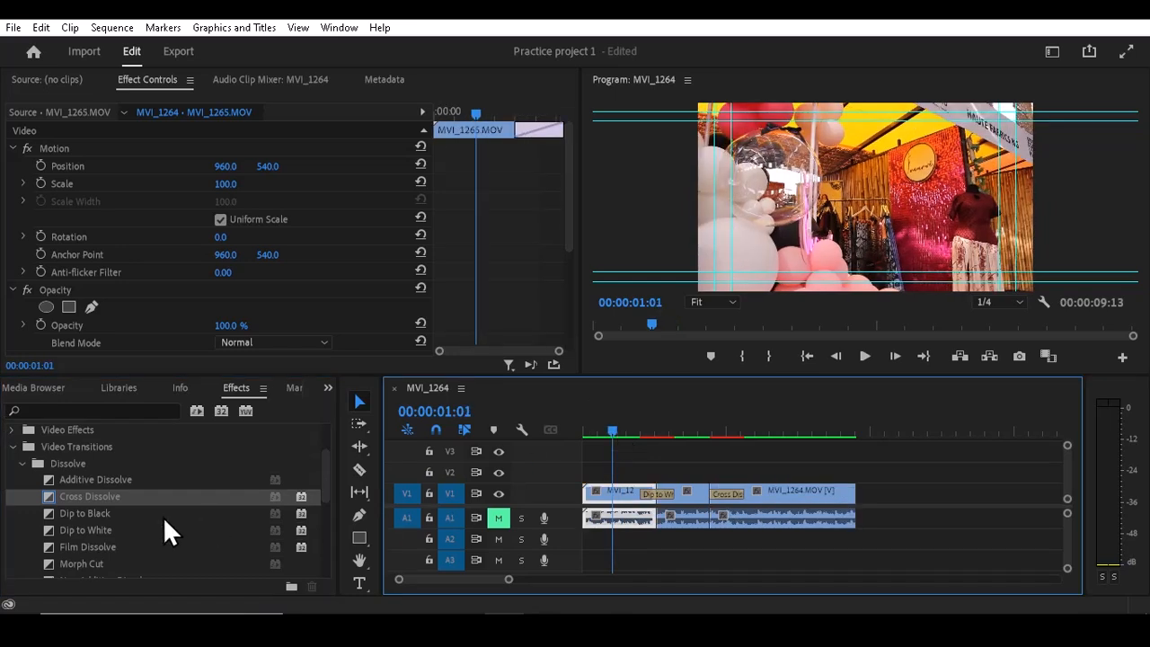
left_click(88, 519)
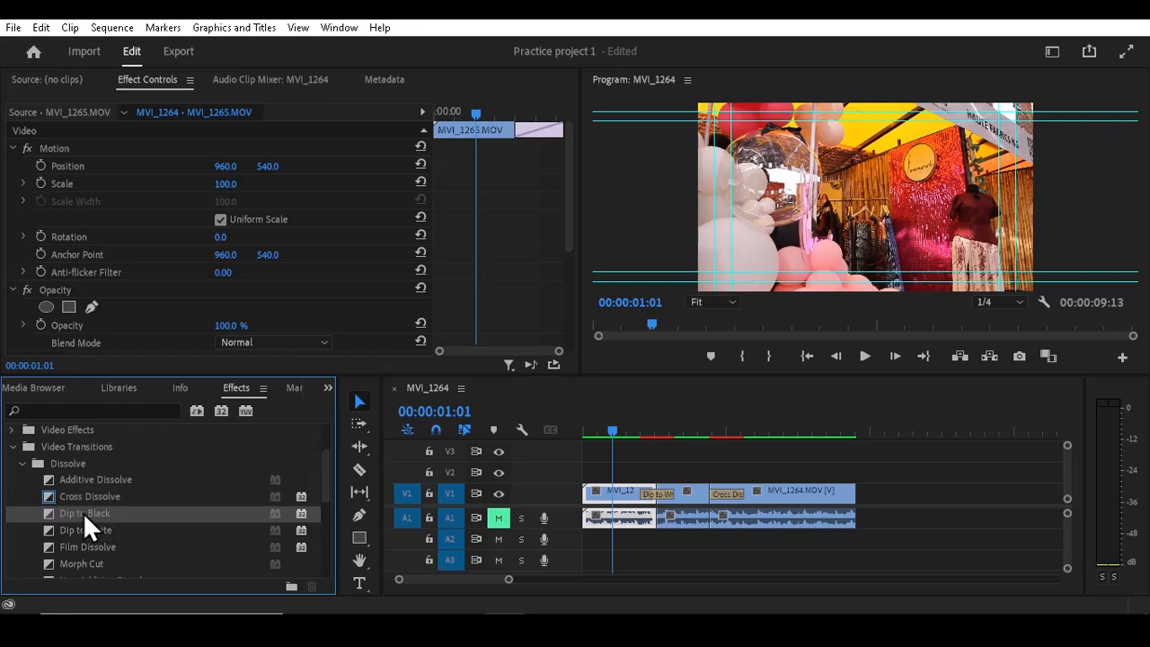
left_click_drag(73, 515, 591, 500)
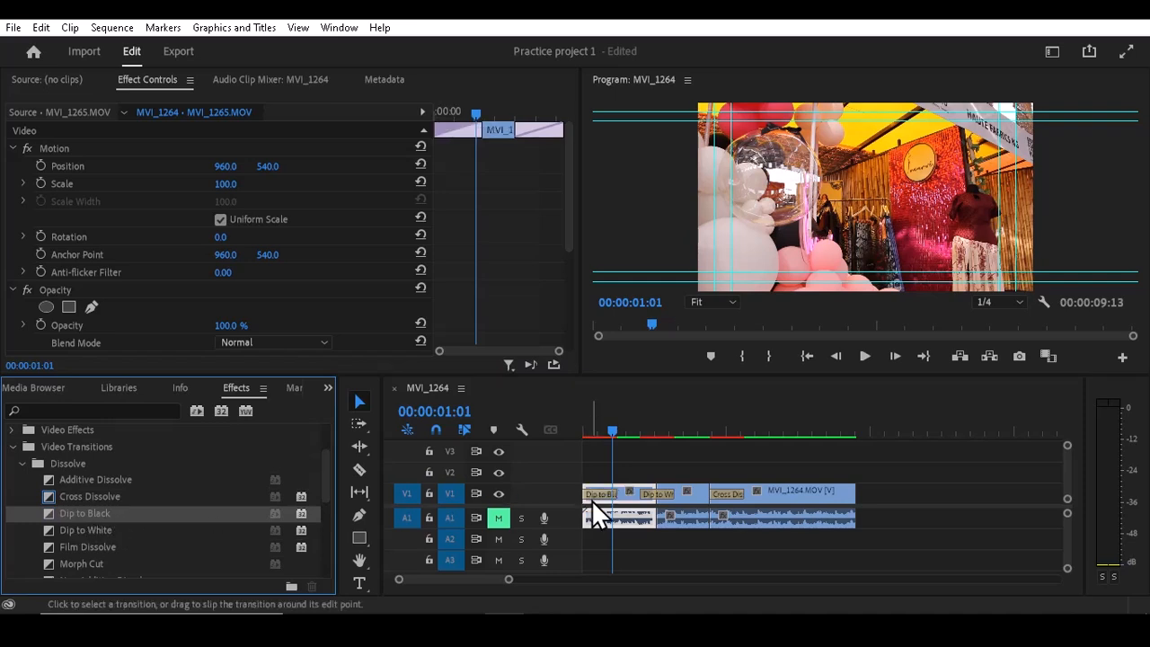
- Shorten the Dip to Black transition at the start of the first clip to 11 frames
left_click(614, 428)
mouse_move(614, 428)
left_mouse_down()
mouse_move(580, 431)
mouse_move(616, 427)
mouse_move(606, 428)
left_mouse_up()
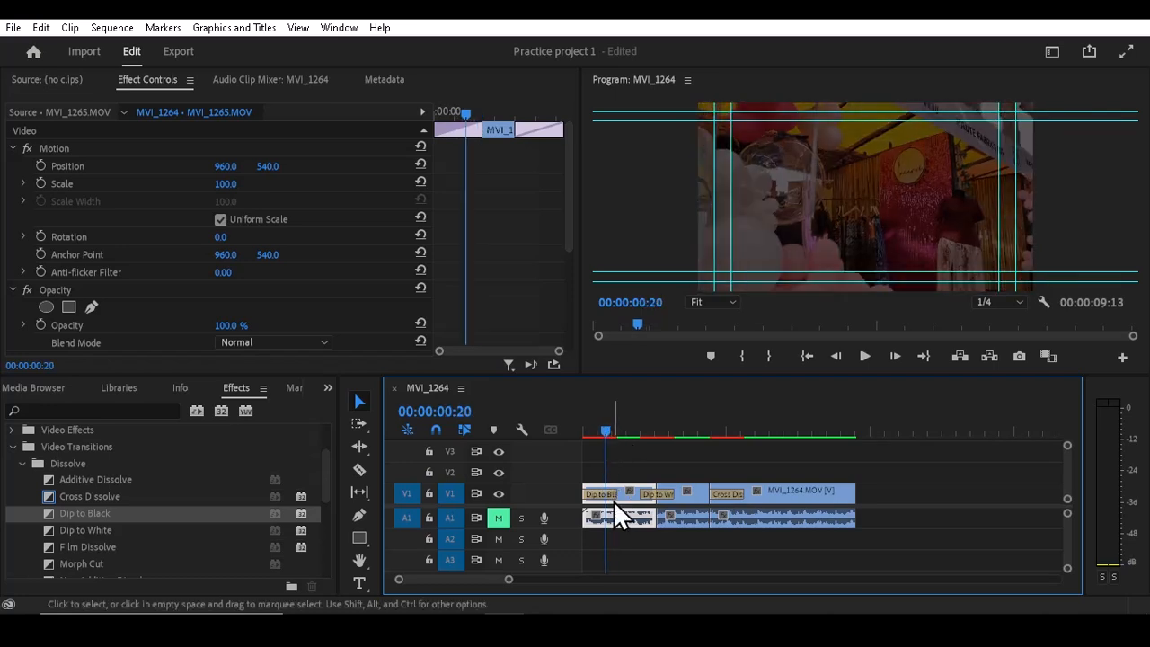
left_click(612, 493)
left_click_drag(612, 492, 592, 493)
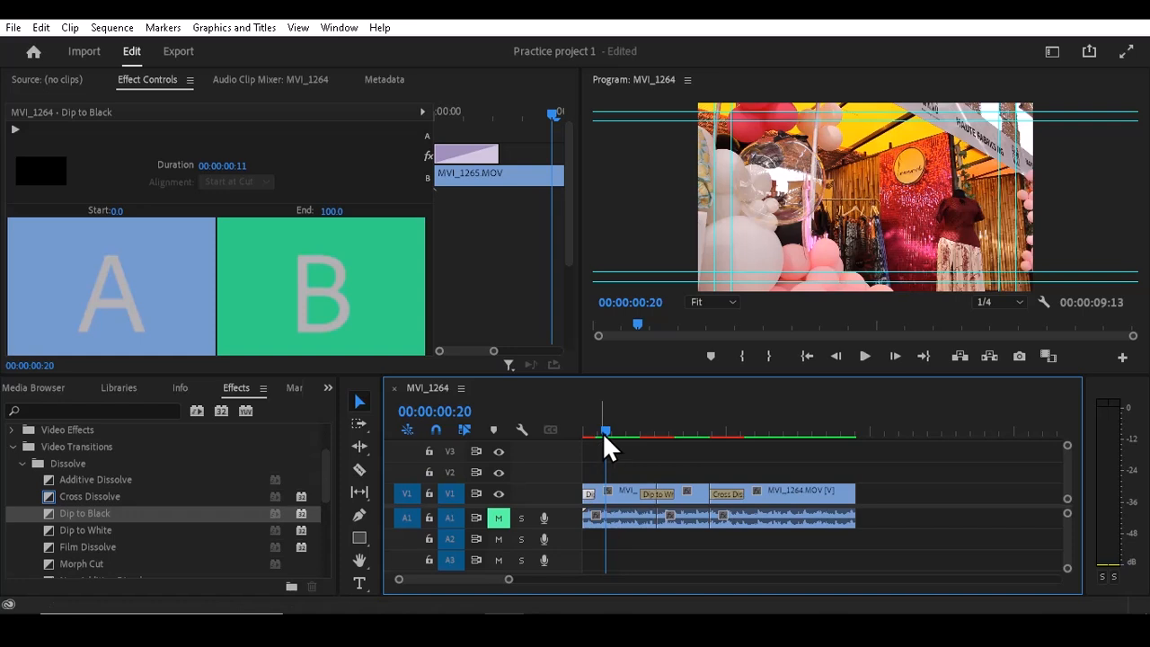
- Play the sequence from the beginning to preview the three dissolve transitions
left_click_drag(604, 433, 579, 439)
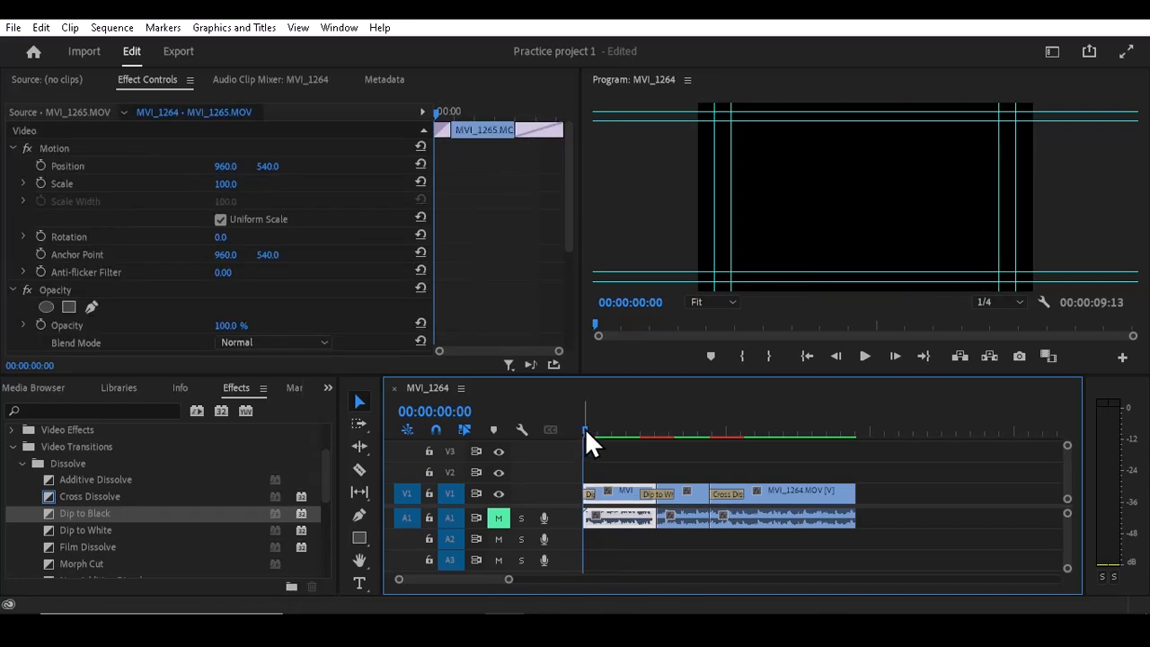
key("space")
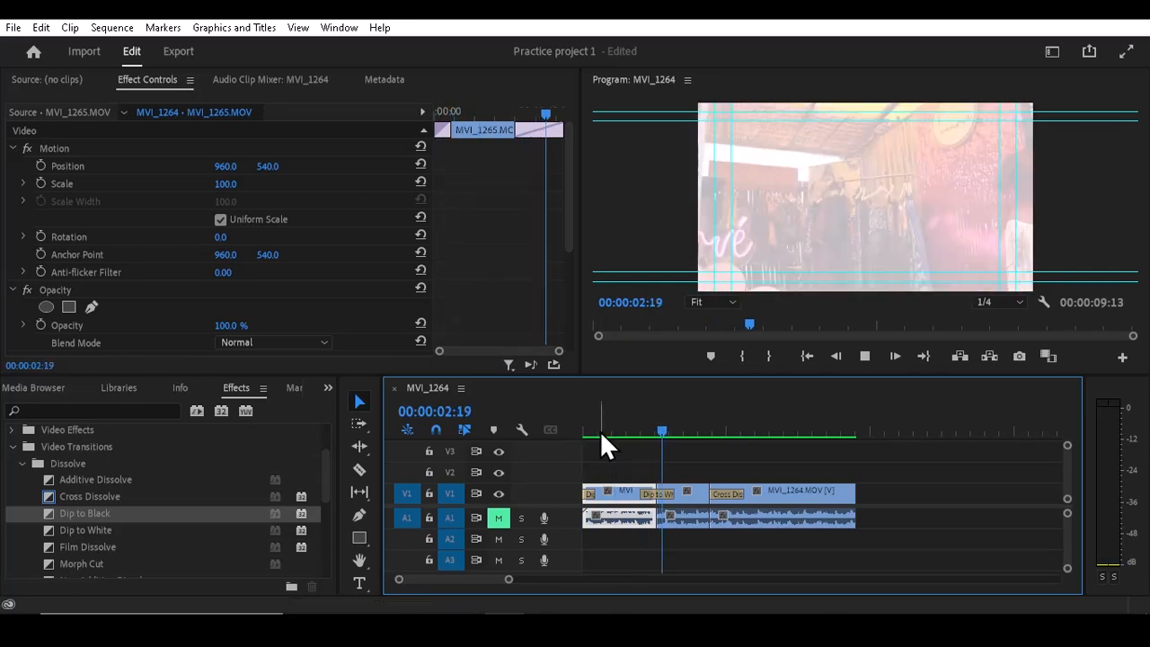
left_click_drag(600, 430, 568, 436)
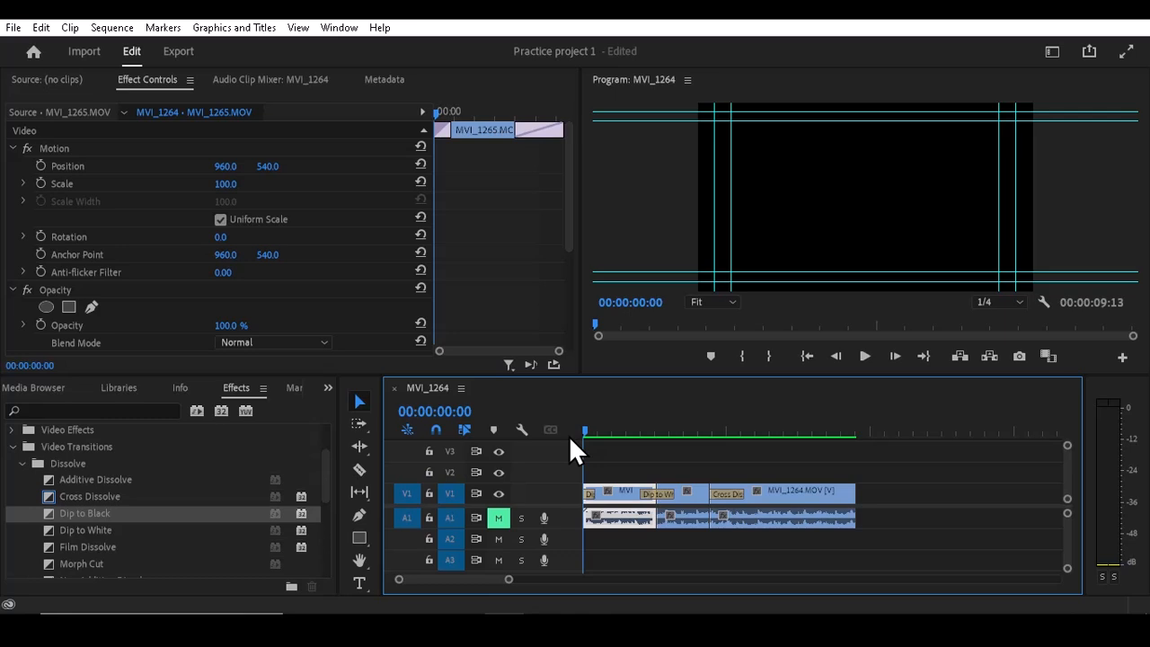
key("space")
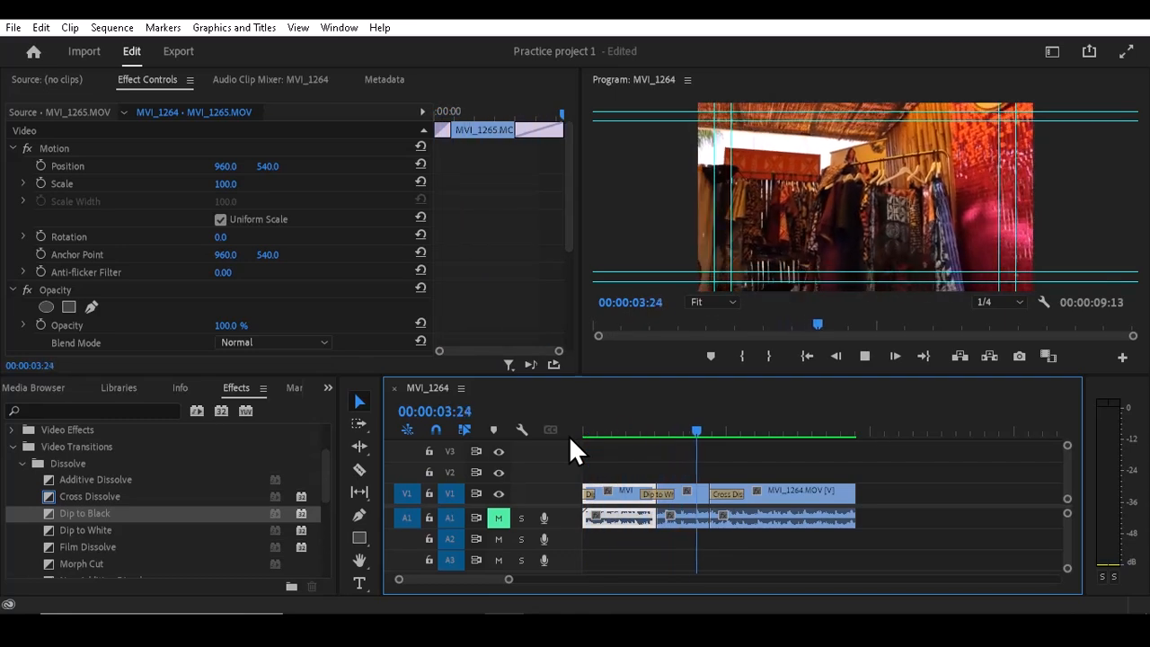
key("space")
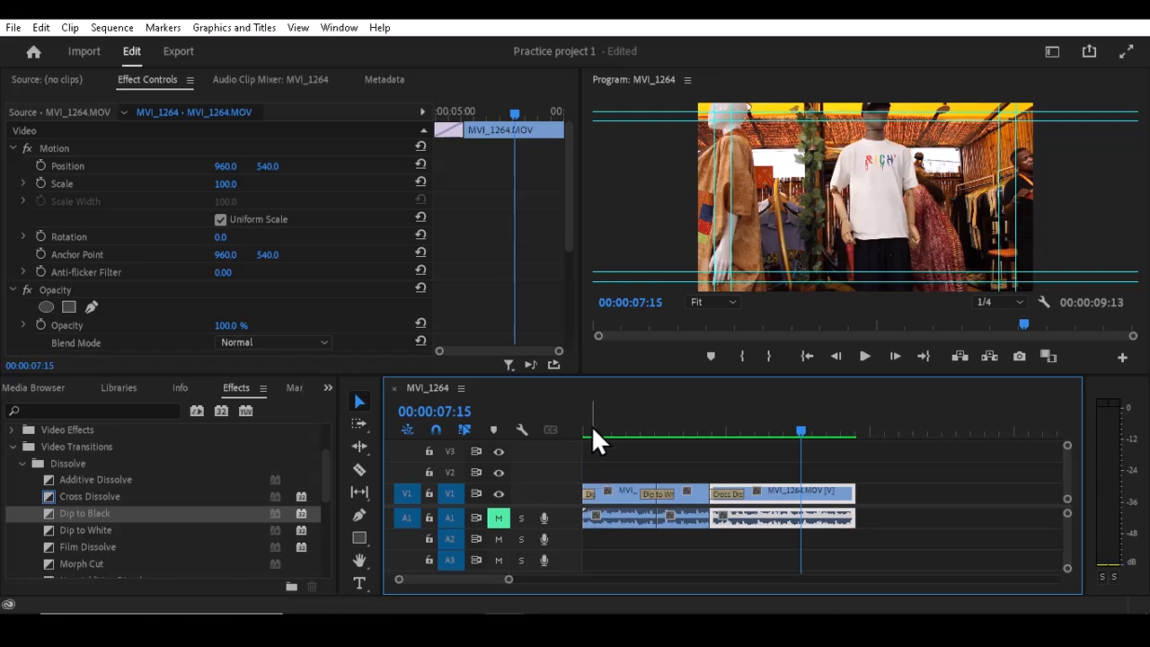
left_click_drag(591, 426, 776, 438)
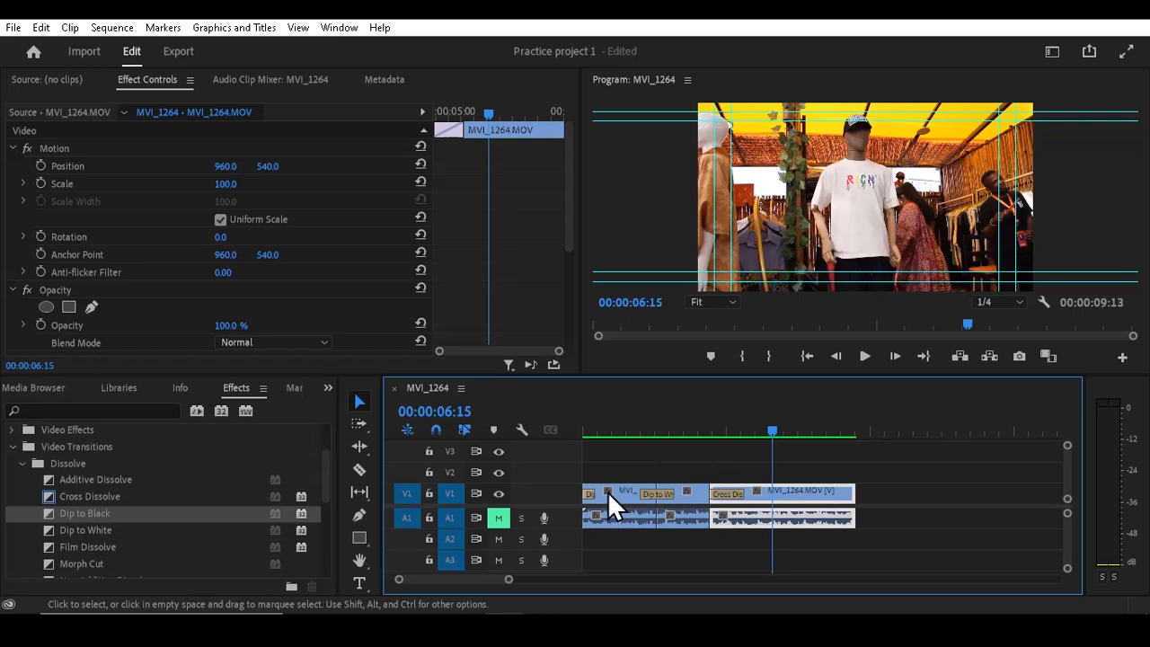
- Delete the Dip to White, Cross Dissolve and Dip to Black transitions from the clips on V1
left_click(652, 494)
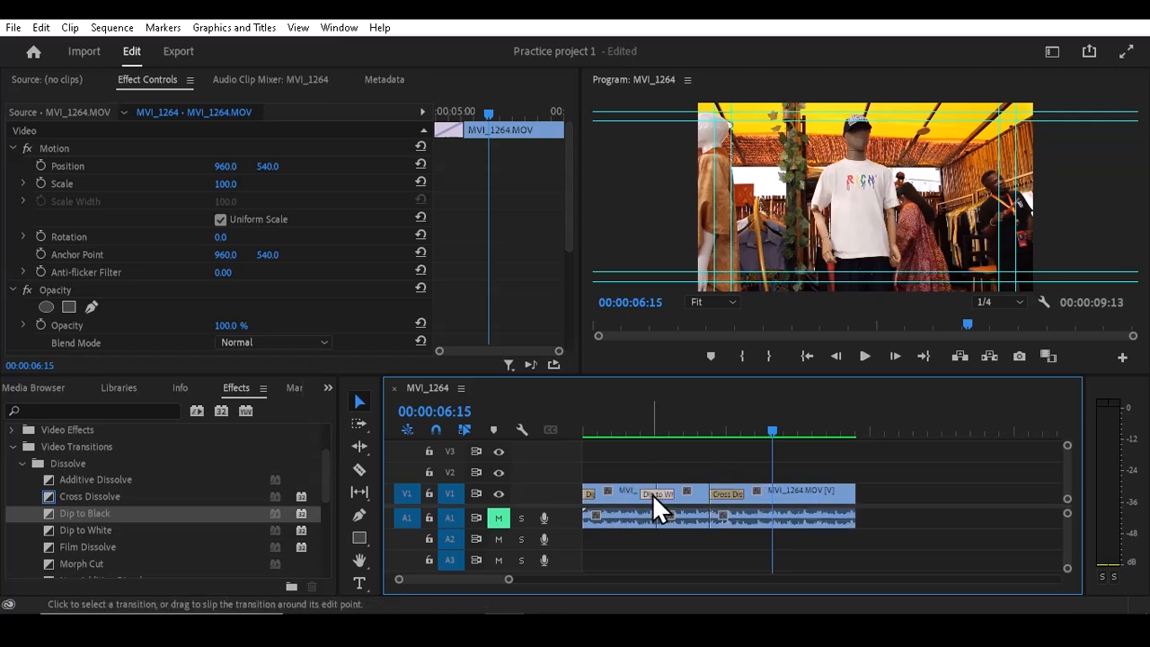
key("Delete")
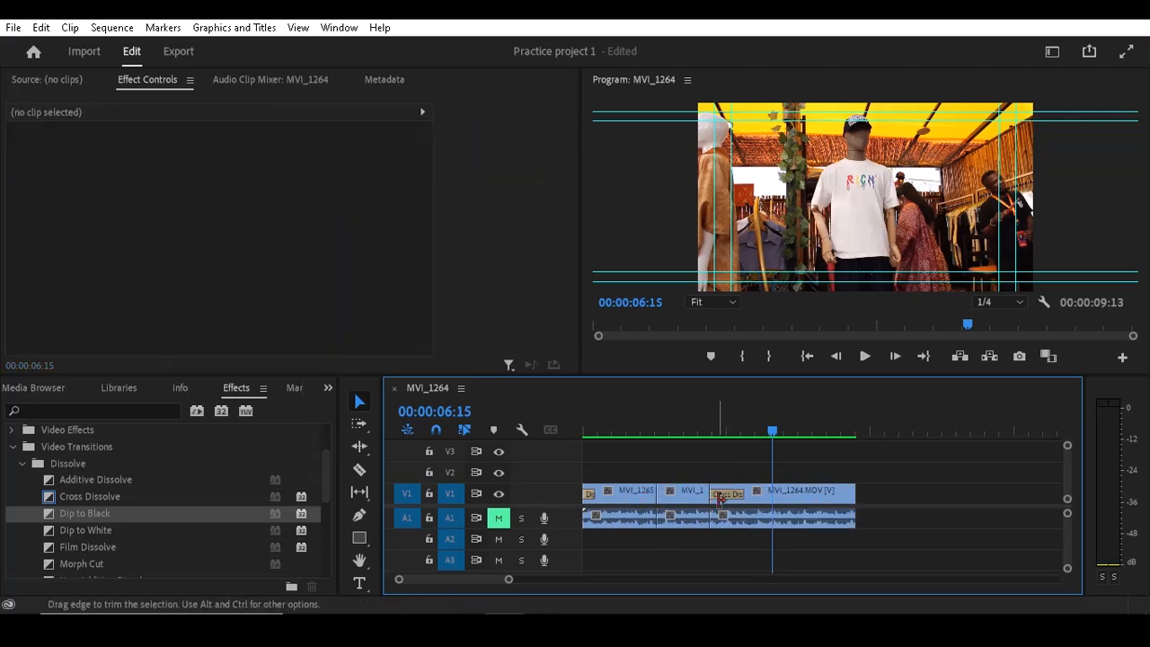
left_click(725, 493)
key("Delete")
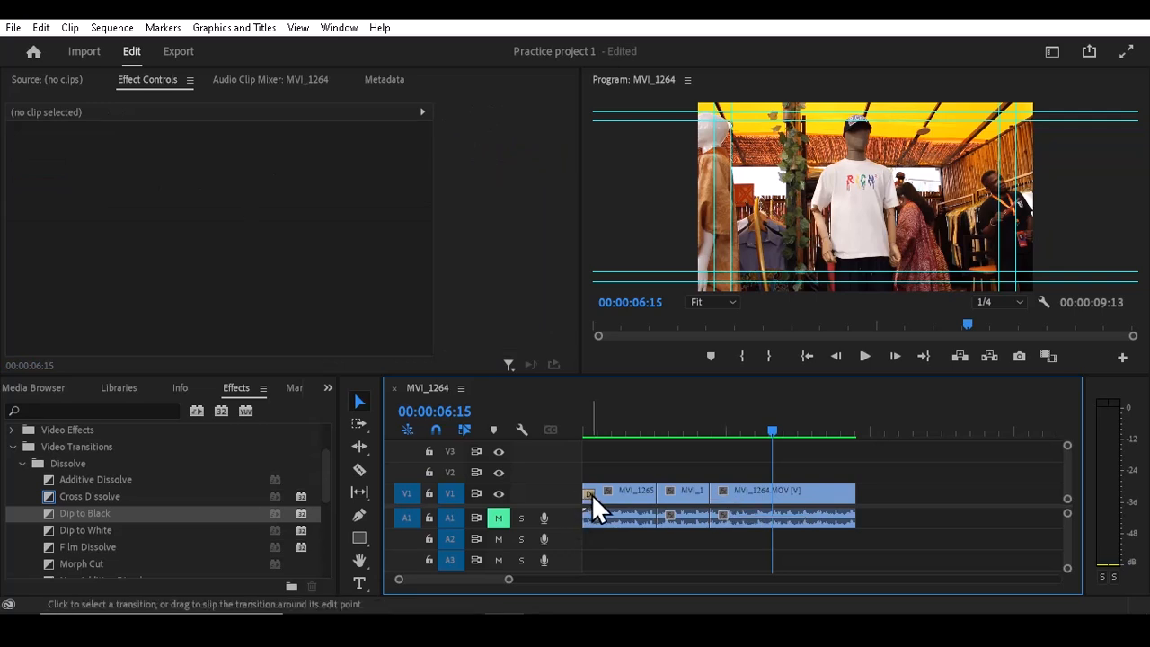
left_click(591, 493)
key("Delete")
- Collapse the Dissolve group, expand the Zoom group under Video Transitions and select Cross Zoom
left_click(21, 464)
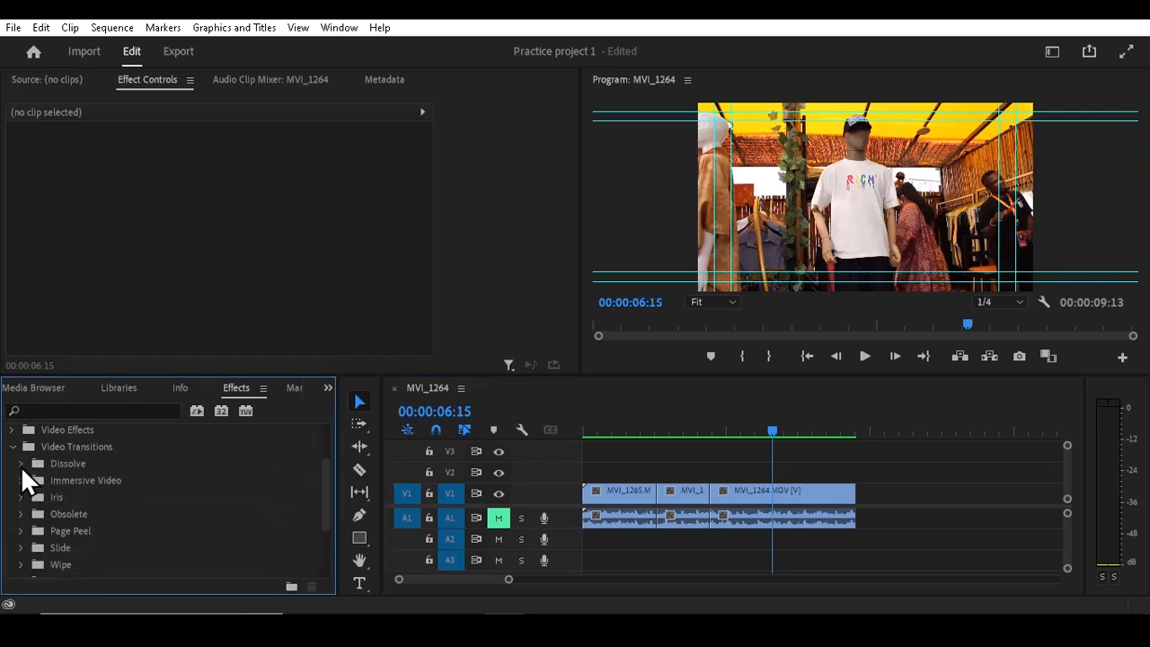
left_click(14, 447)
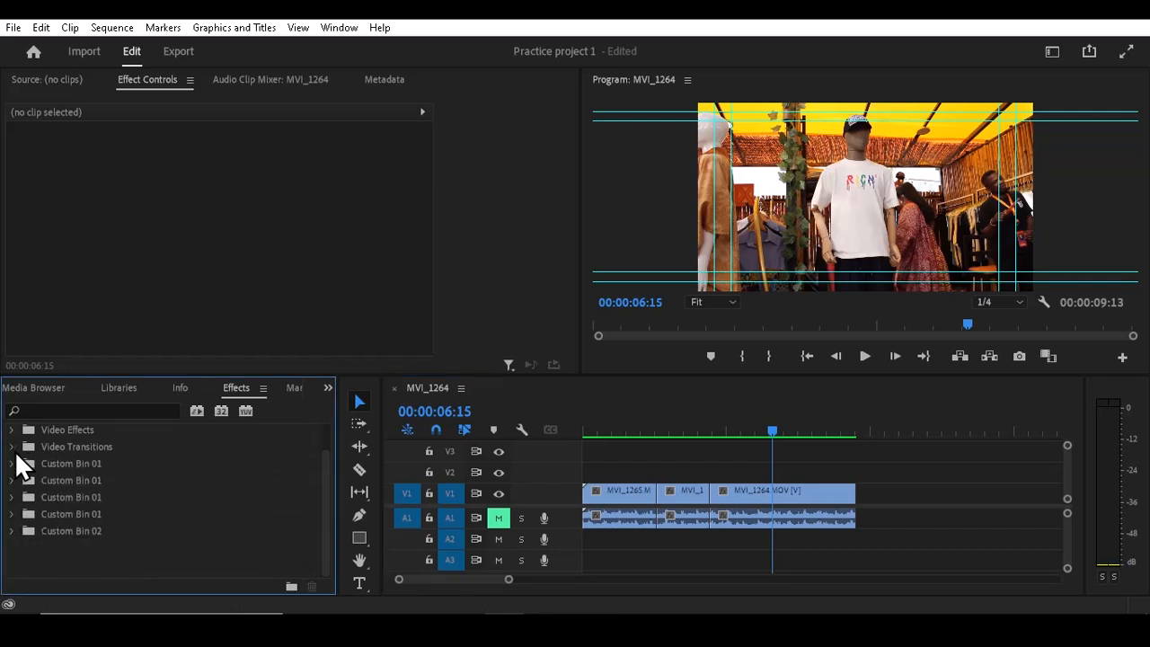
left_click(14, 450)
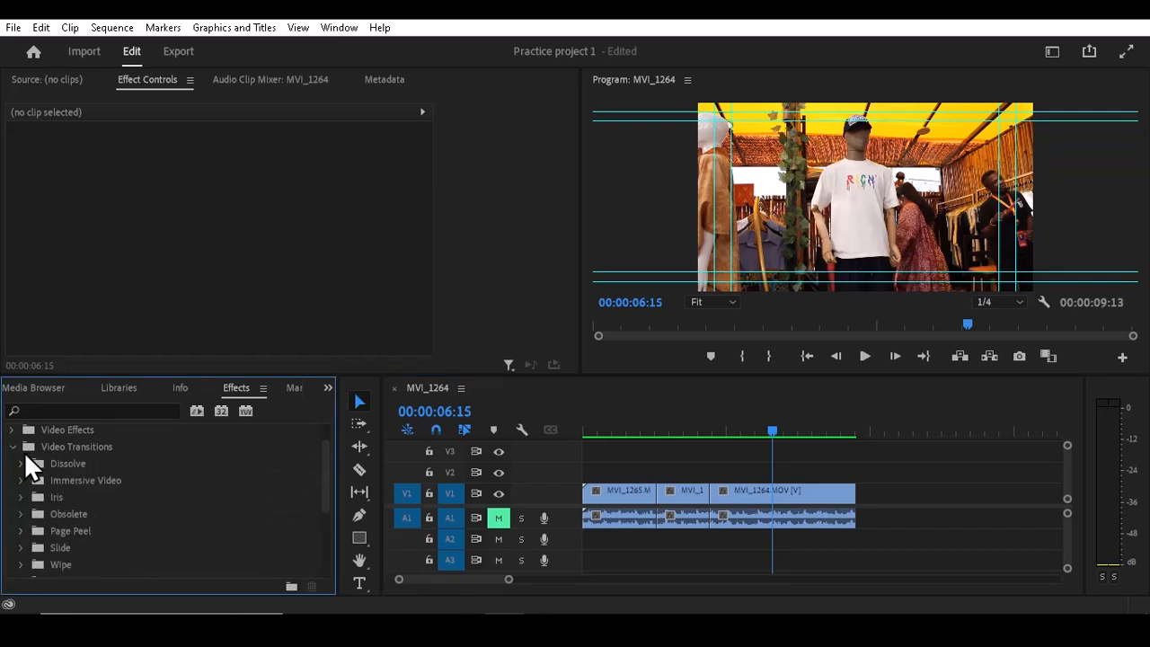
left_click_drag(324, 474, 315, 520)
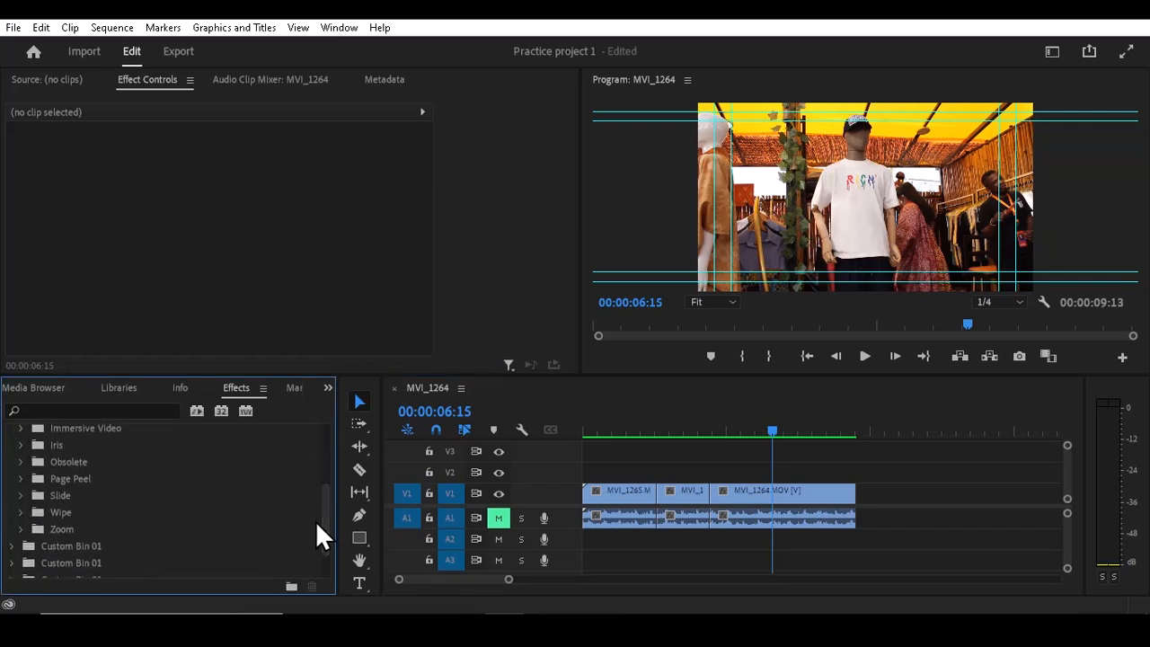
left_click(20, 529)
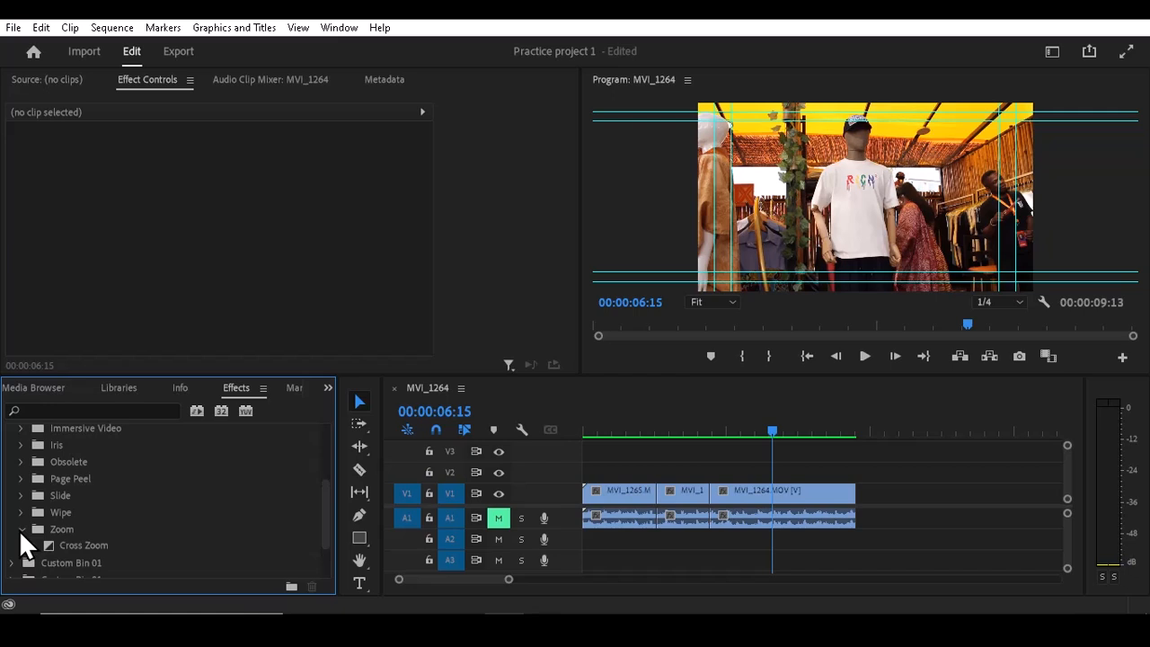
left_click(74, 546)
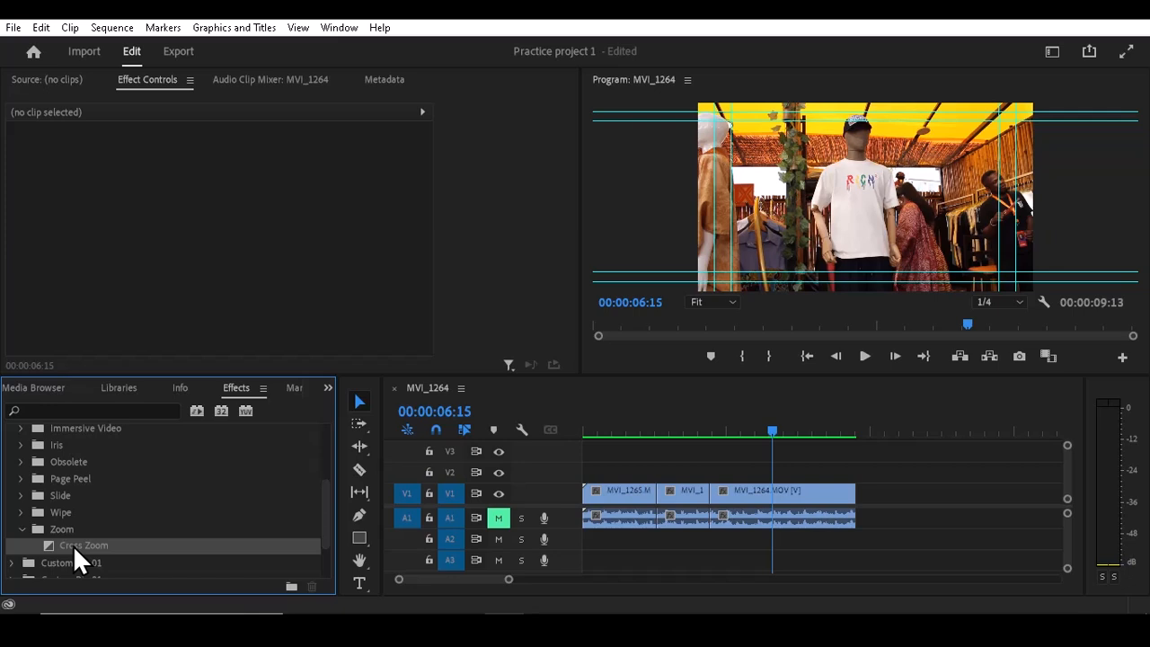
- Apply the Cross Zoom transition to the cut between the MVI_1265 and MVI_1264 clips on V1
left_click_drag(73, 545, 611, 436)
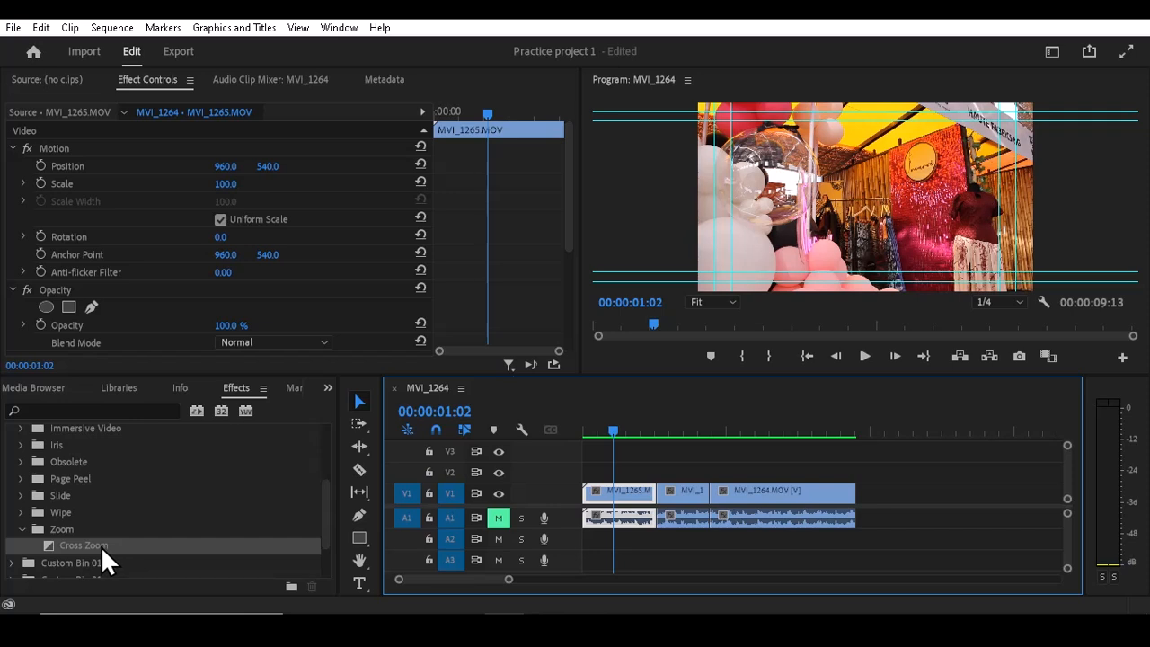
left_click_drag(101, 545, 602, 489)
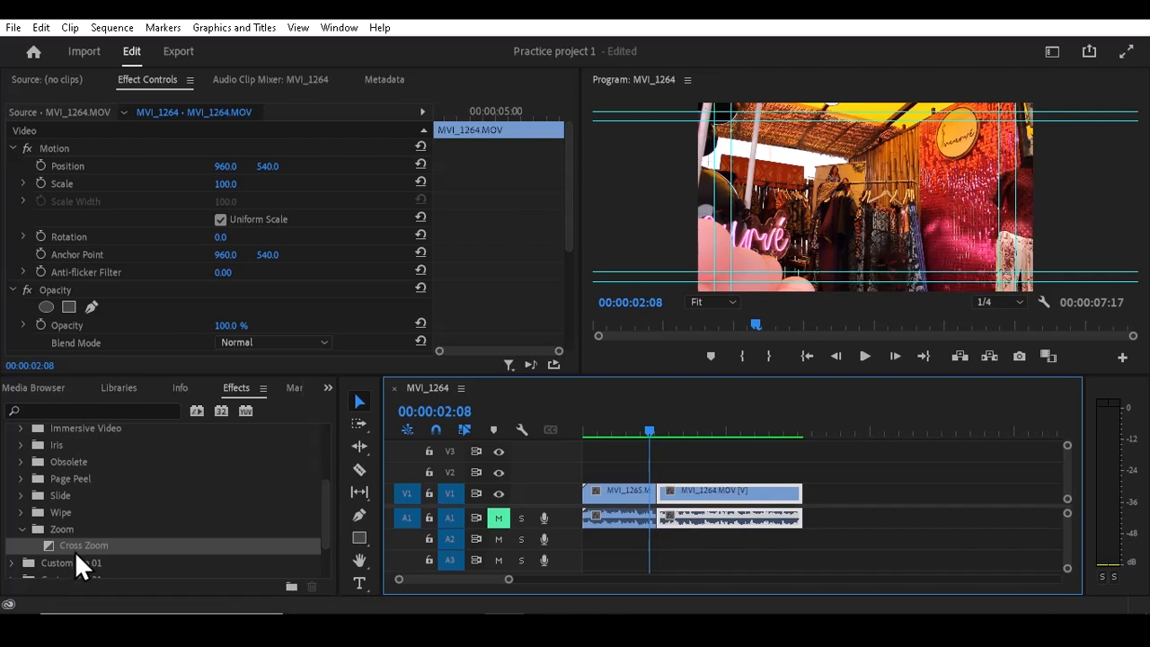
left_click_drag(76, 546, 655, 499)
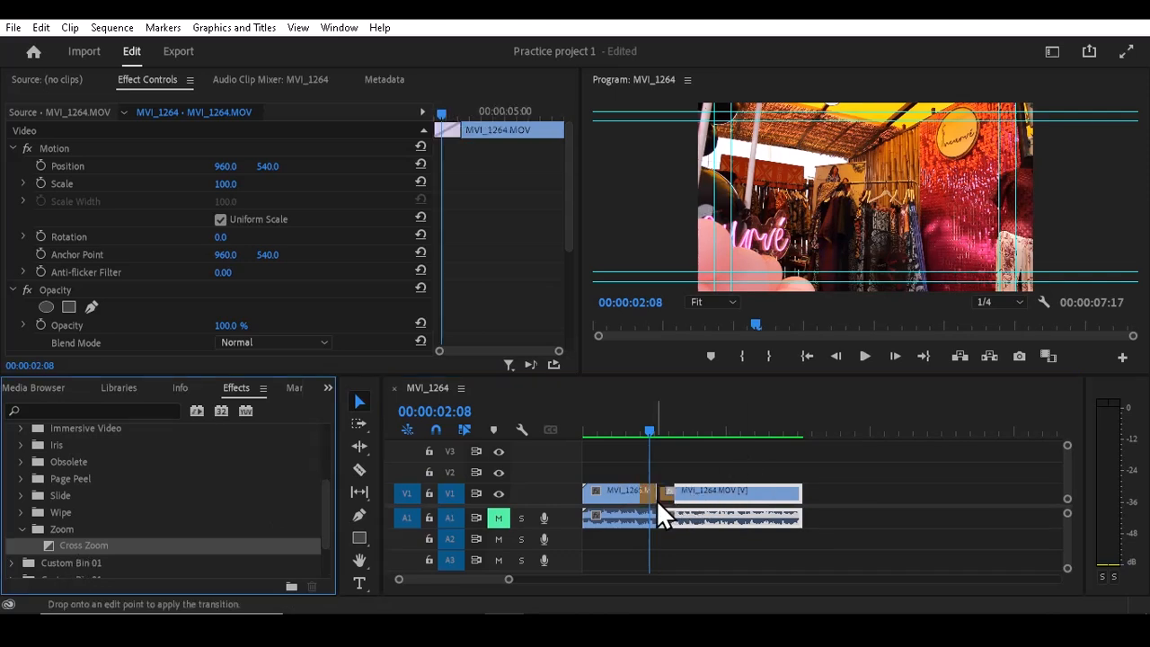
- Play the sequence repeatedly from just before the cut to preview the Cross Zoom transition
left_click(631, 422)
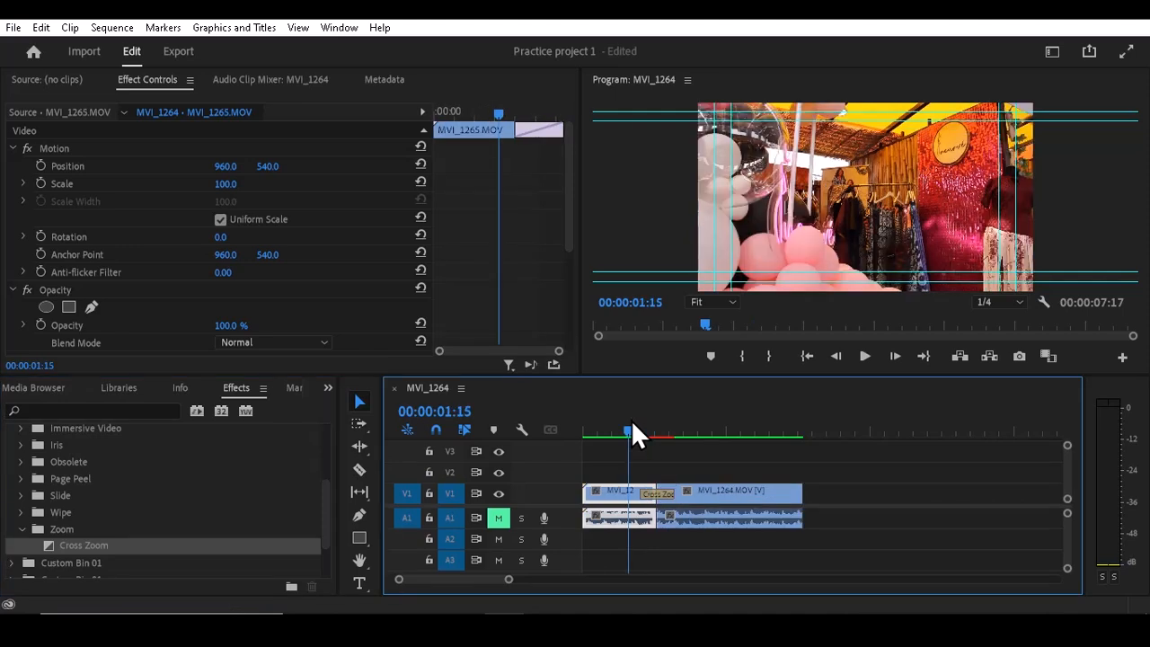
key("space")
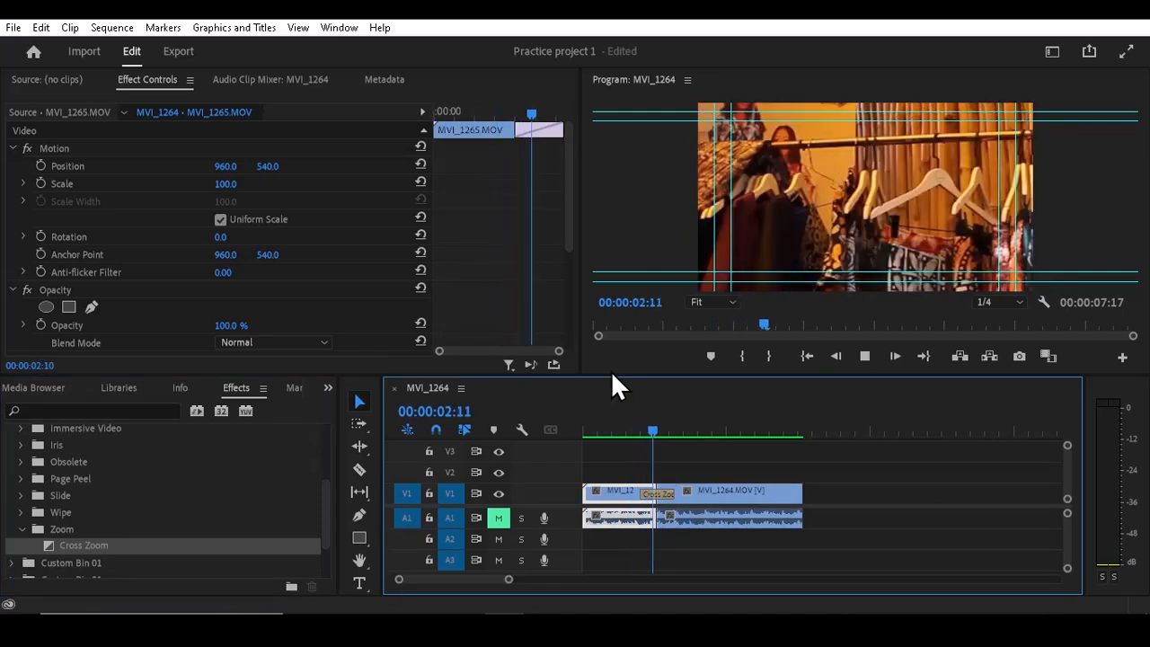
key("space")
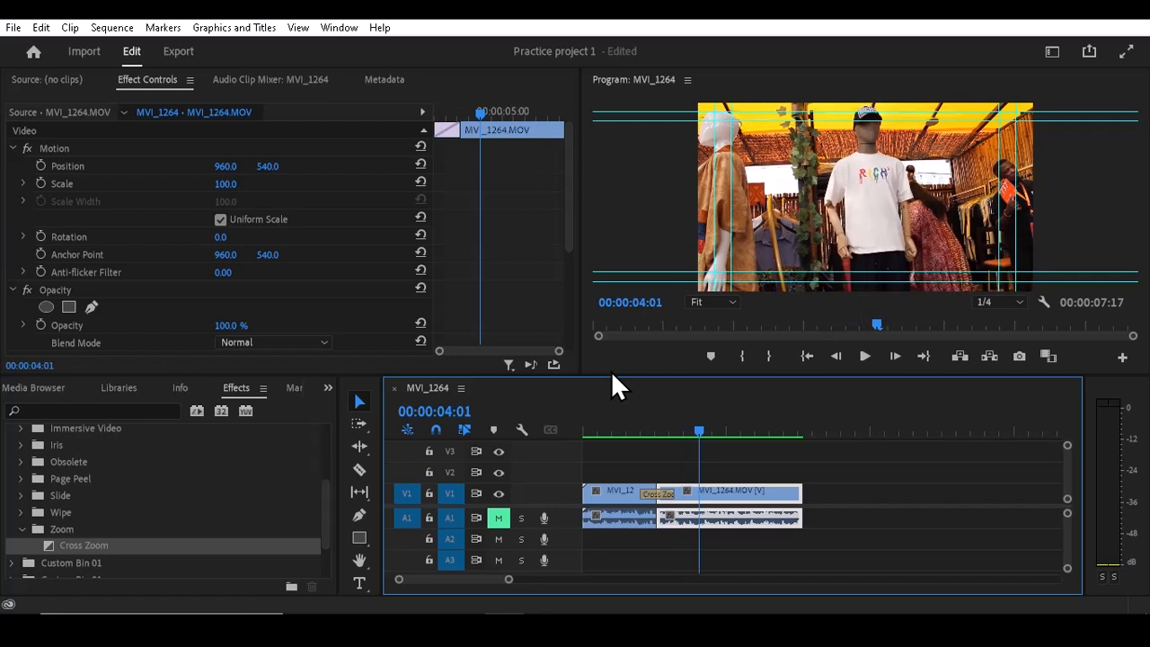
left_click(628, 419)
key("space")
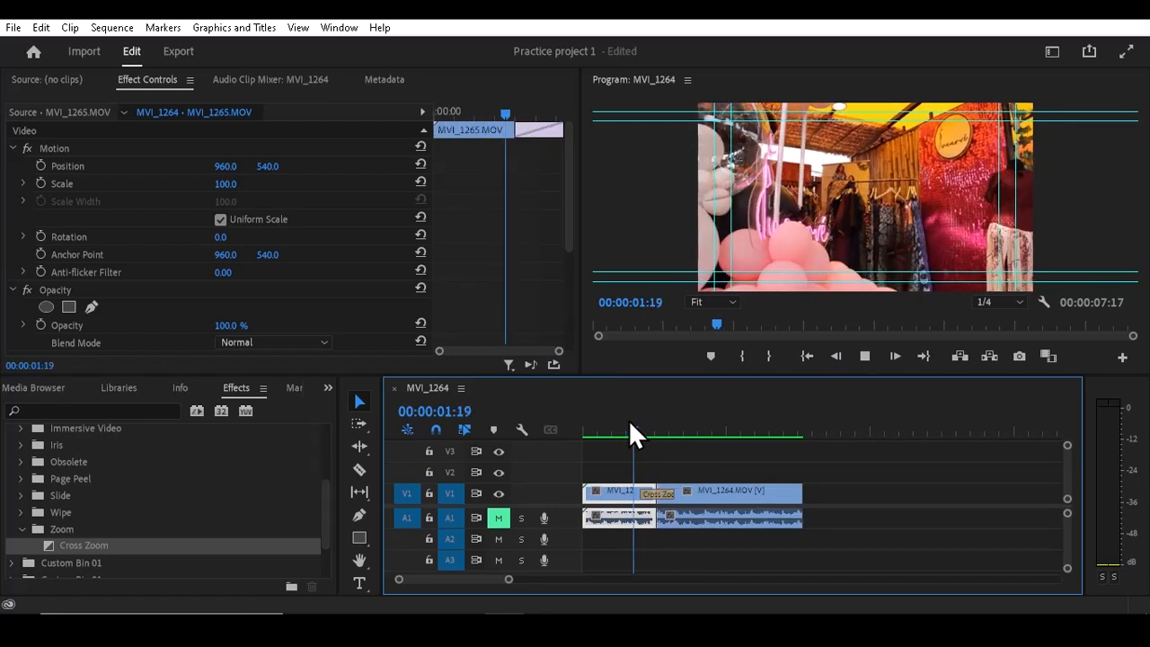
key("space")
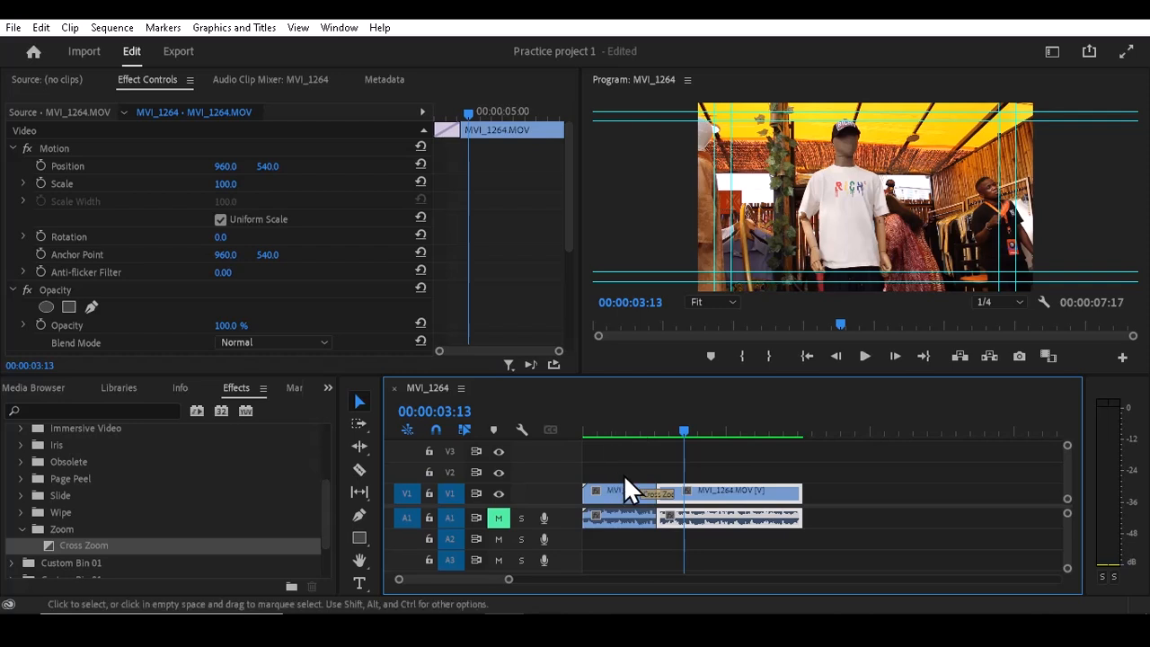
left_click(634, 419)
key("space")
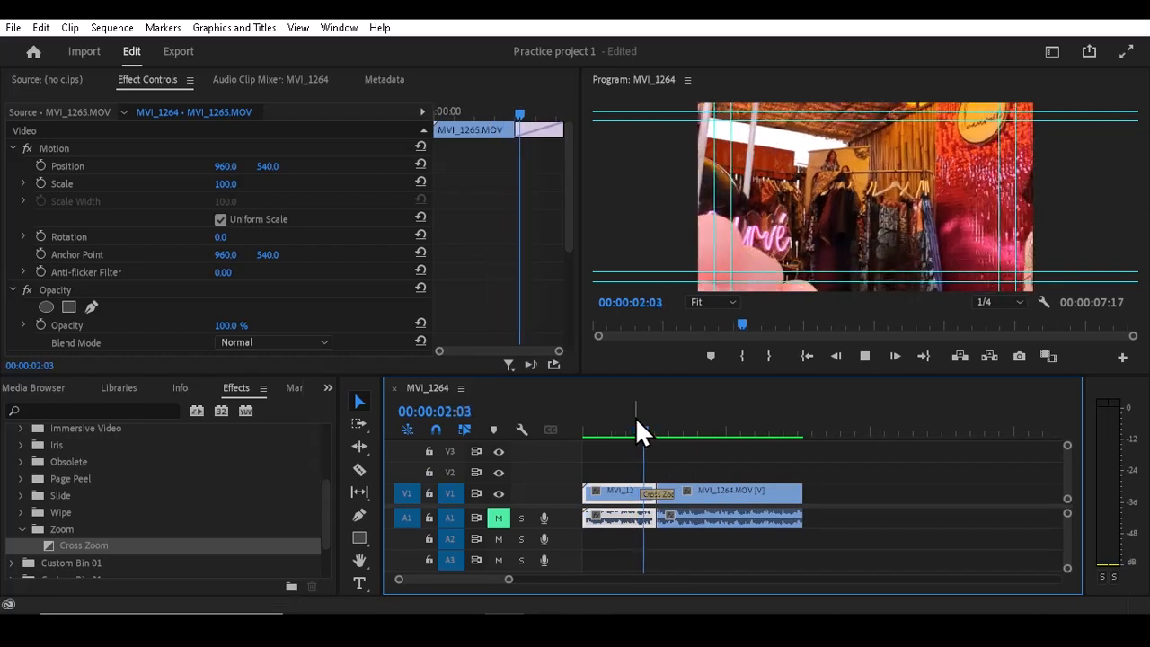
key("space")
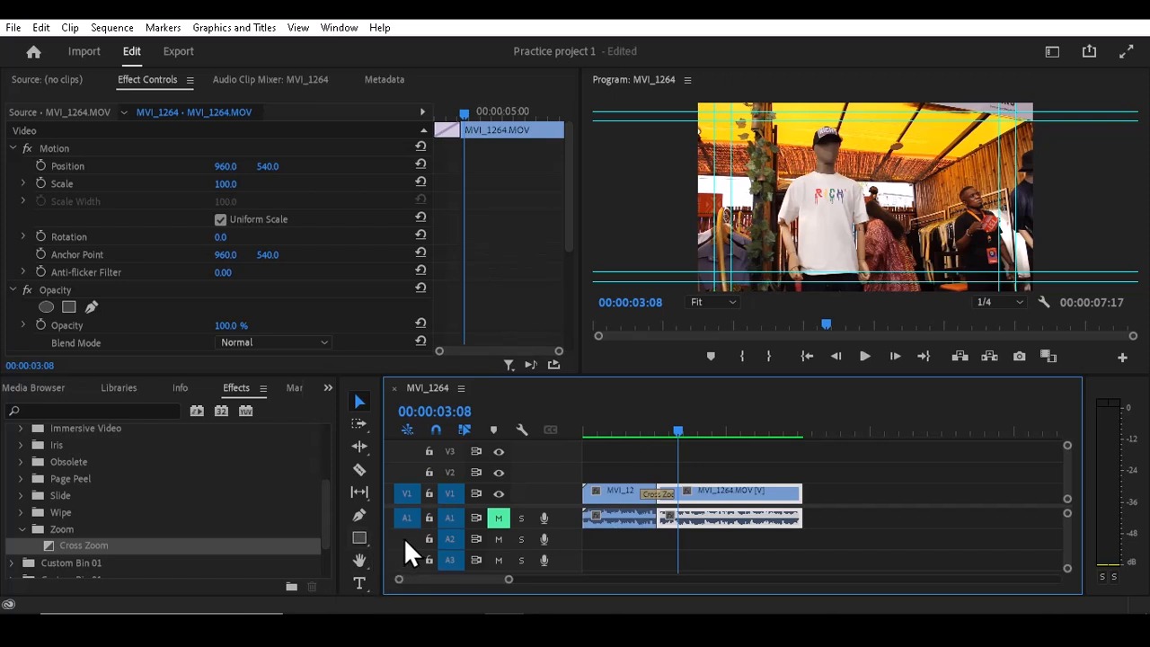
- Replace the Cross Zoom transition between the MVI_1265 and MVI_1264 clips on V1 with the Slide transition from the Slide group
left_click(662, 496)
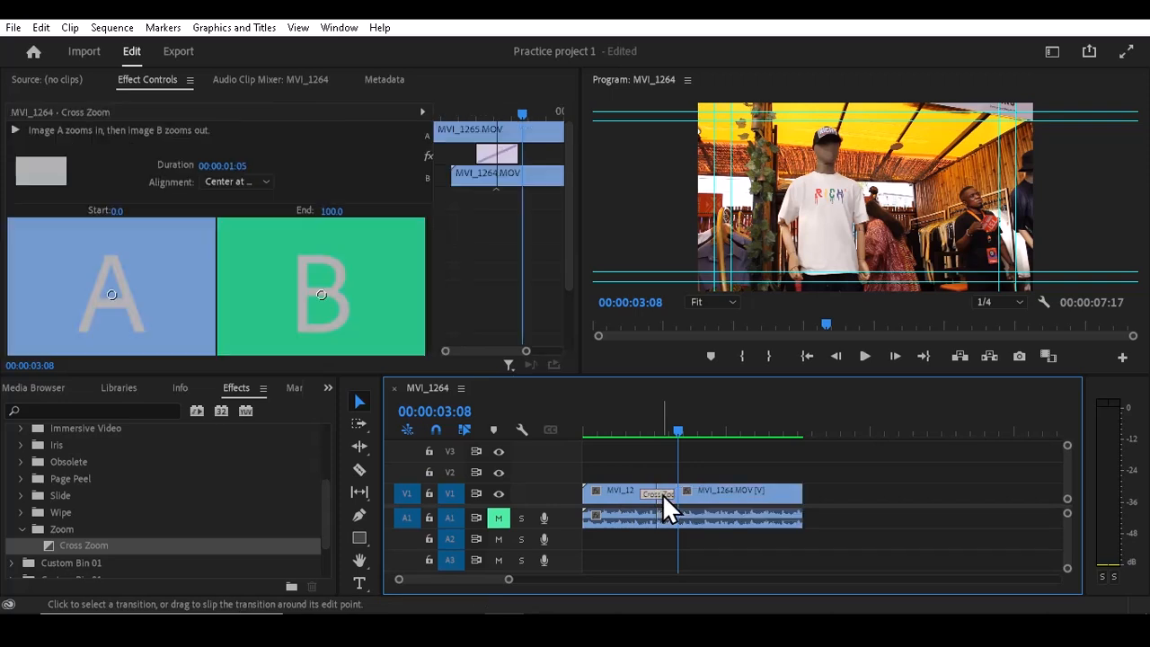
key("Delete")
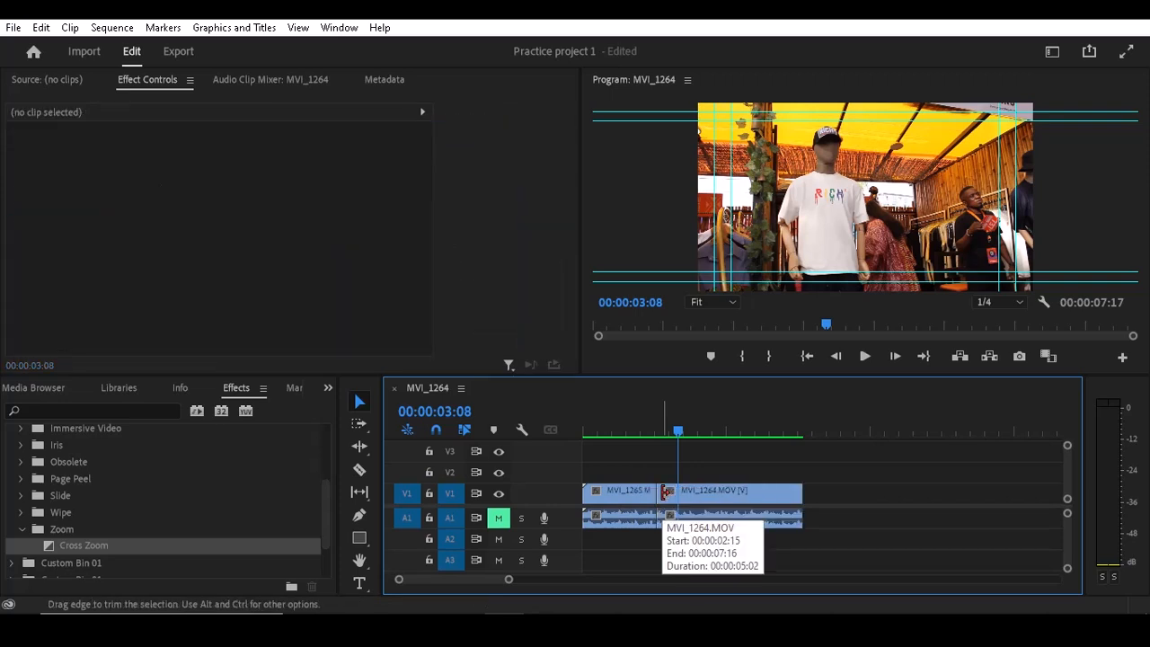
left_click(22, 496)
left_click(85, 512)
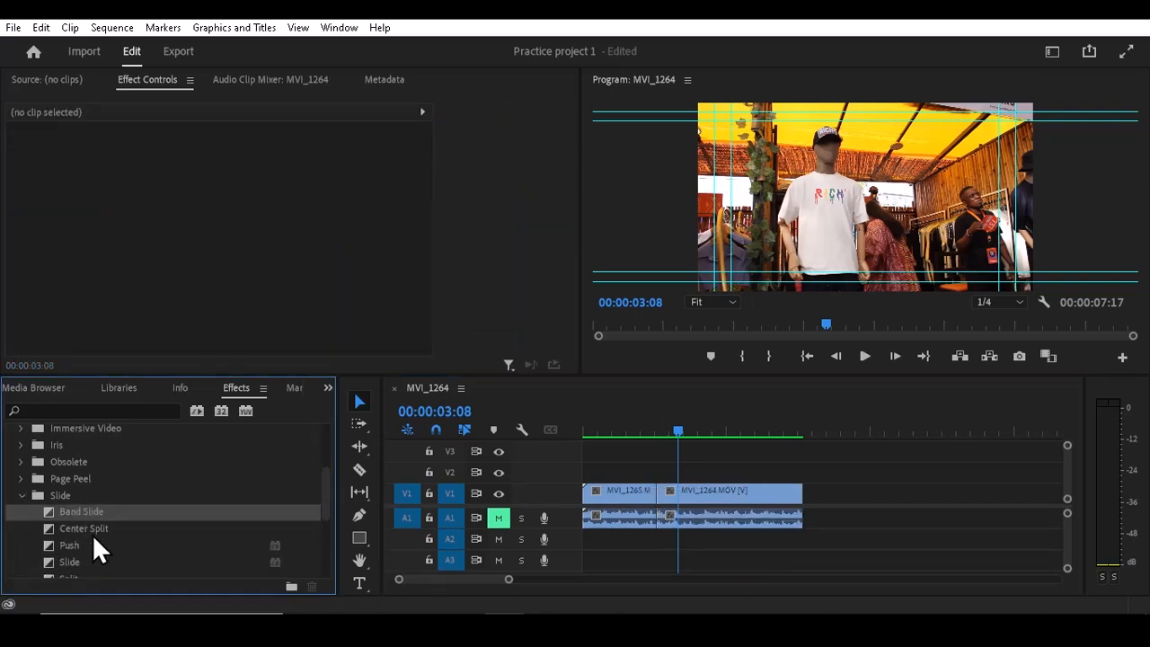
left_click(92, 532)
left_click(74, 546)
left_click(81, 562)
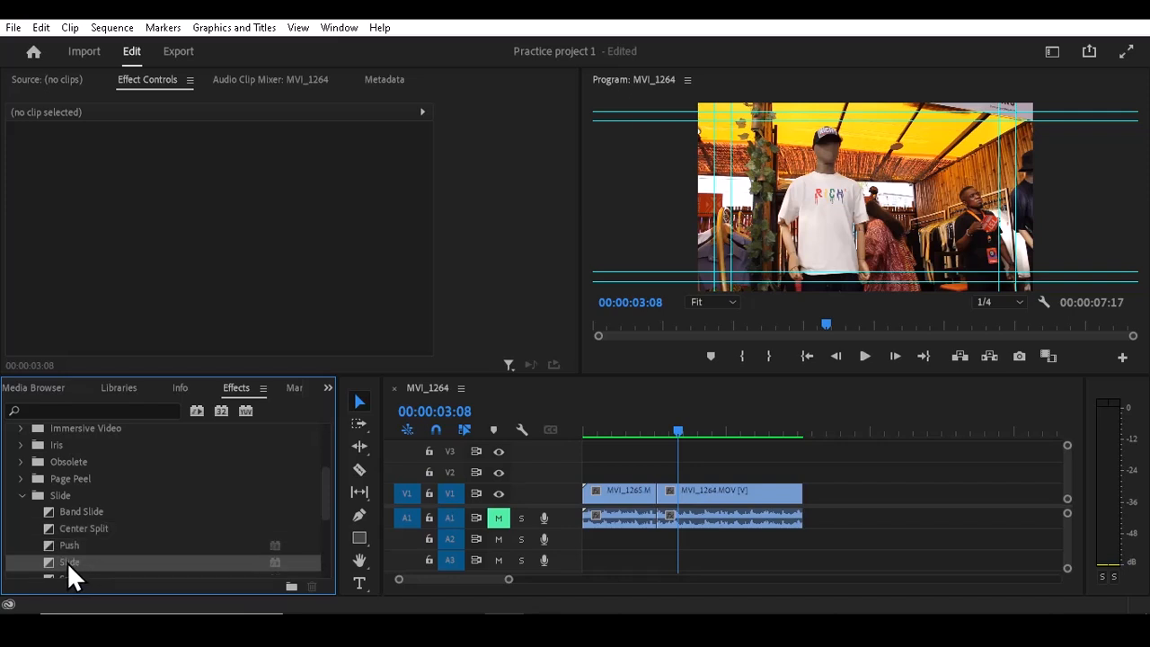
left_click_drag(68, 562, 657, 494)
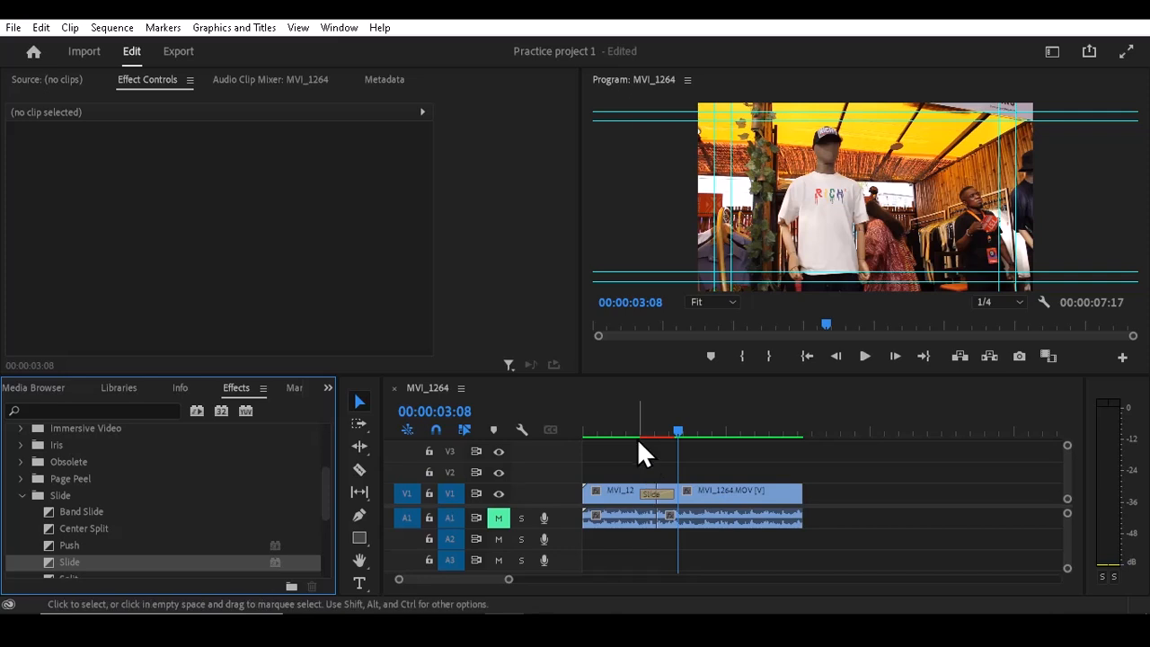
- Render the sequence and play it repeatedly from just before the cut to preview the Slide transition
left_click(633, 418)
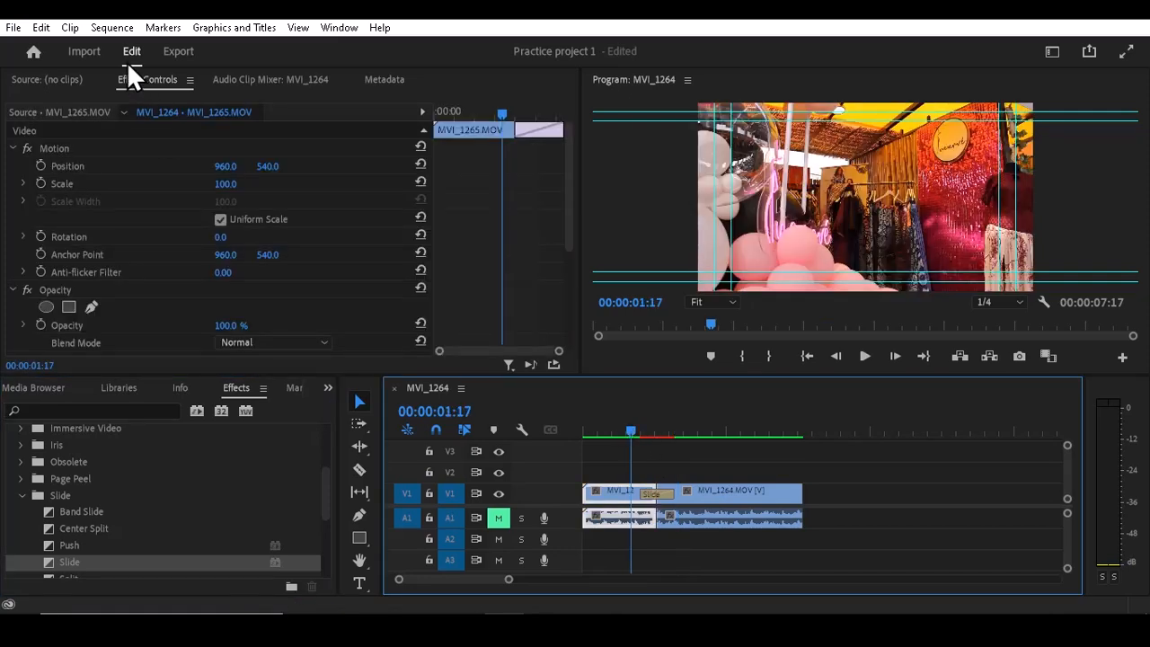
key("space")
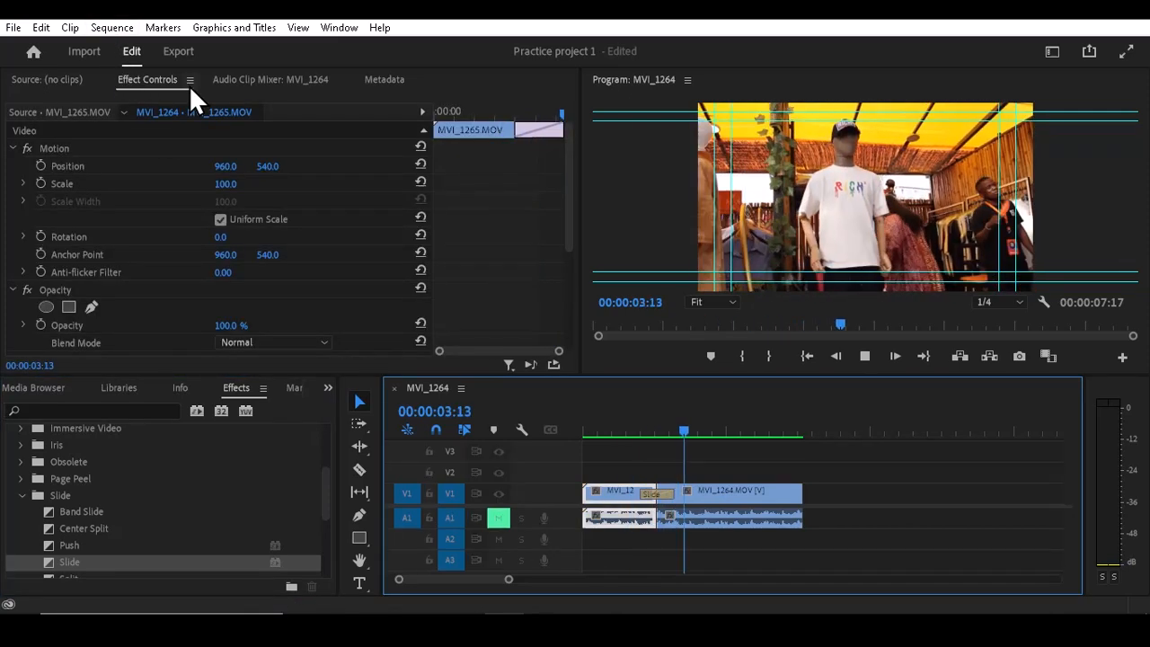
left_click(630, 420)
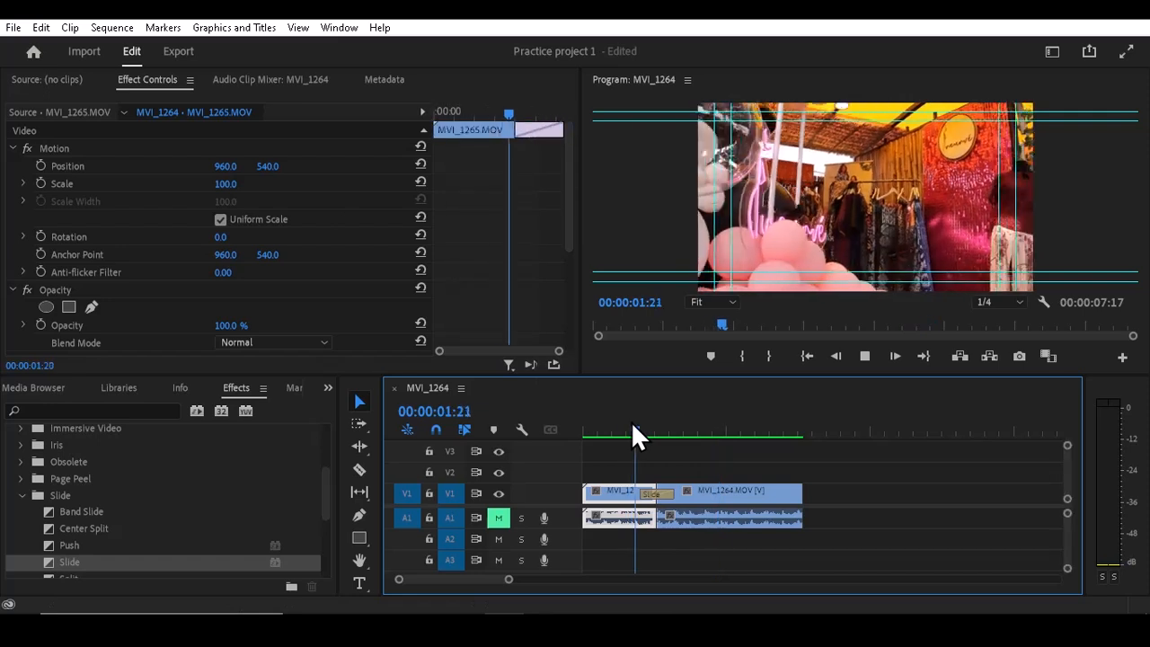
key("space")
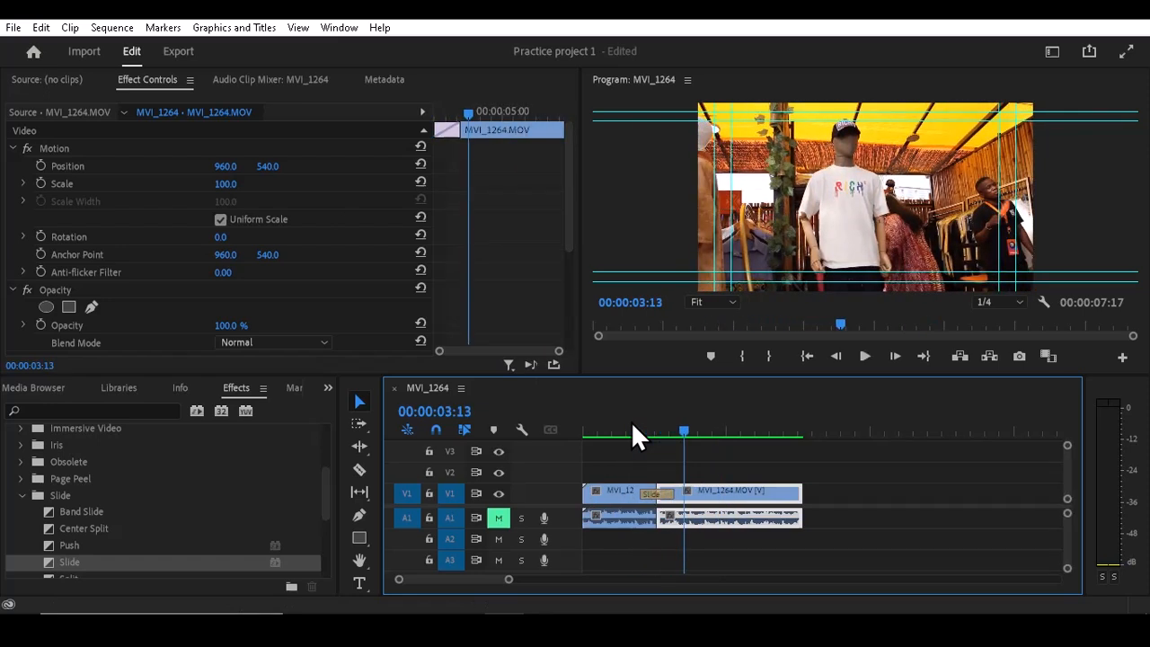
- Replace the Slide transition at the cut between the two V1 clips with the Push transition
left_click(656, 494)
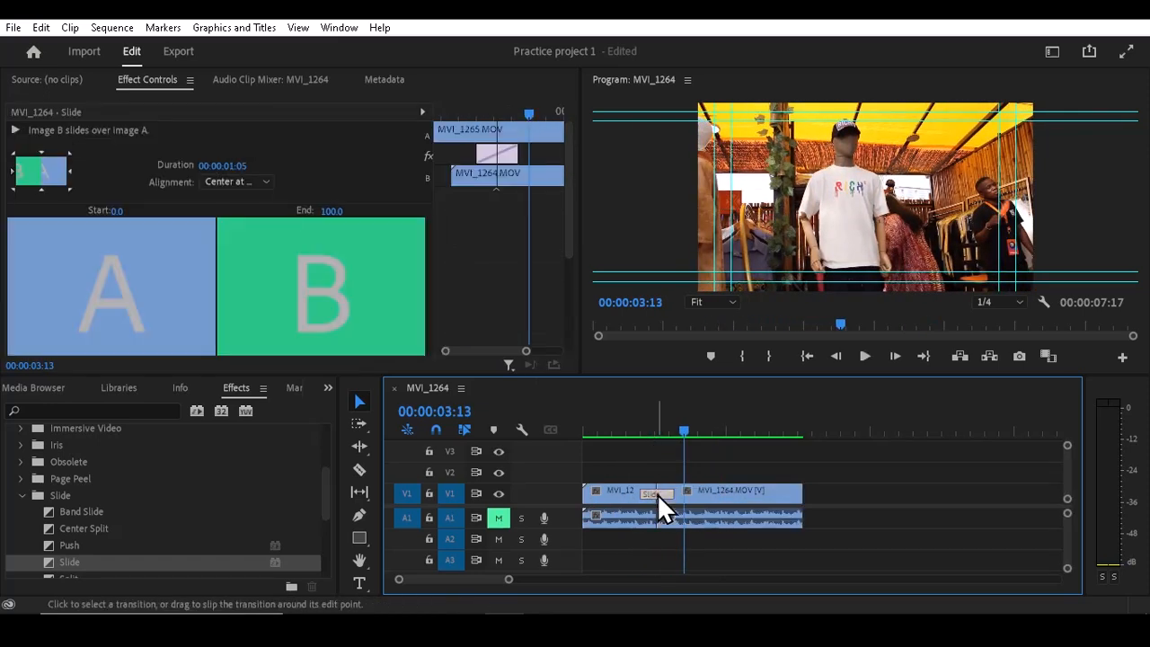
key("Delete")
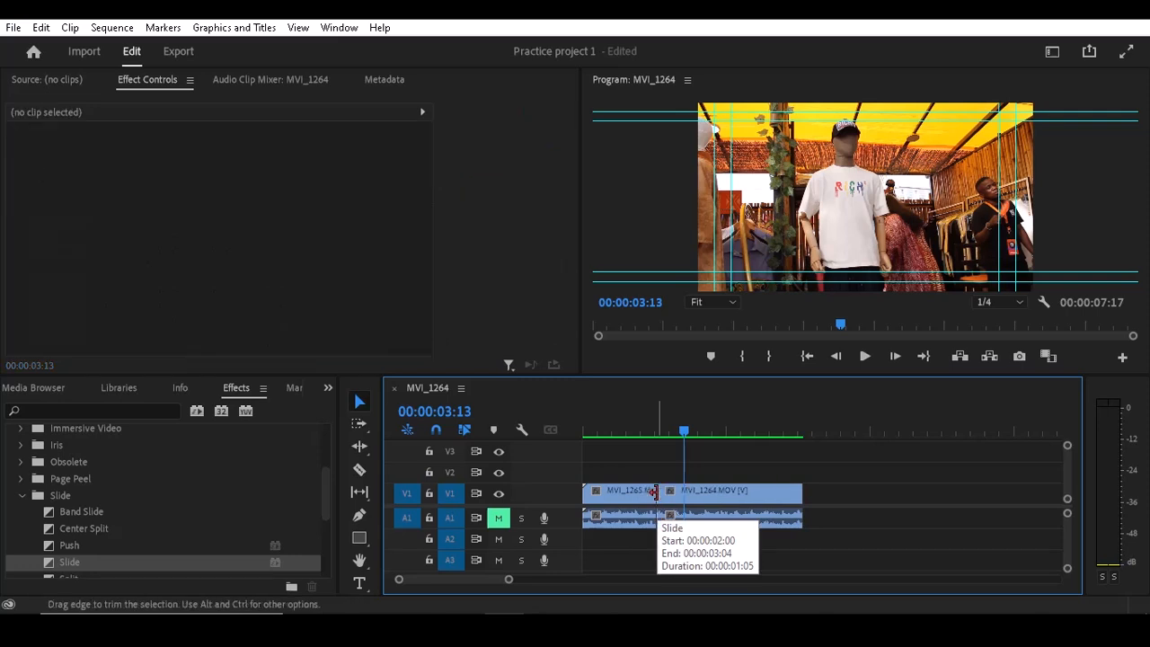
left_click(82, 532)
left_click(61, 548)
left_click_drag(69, 548, 655, 501)
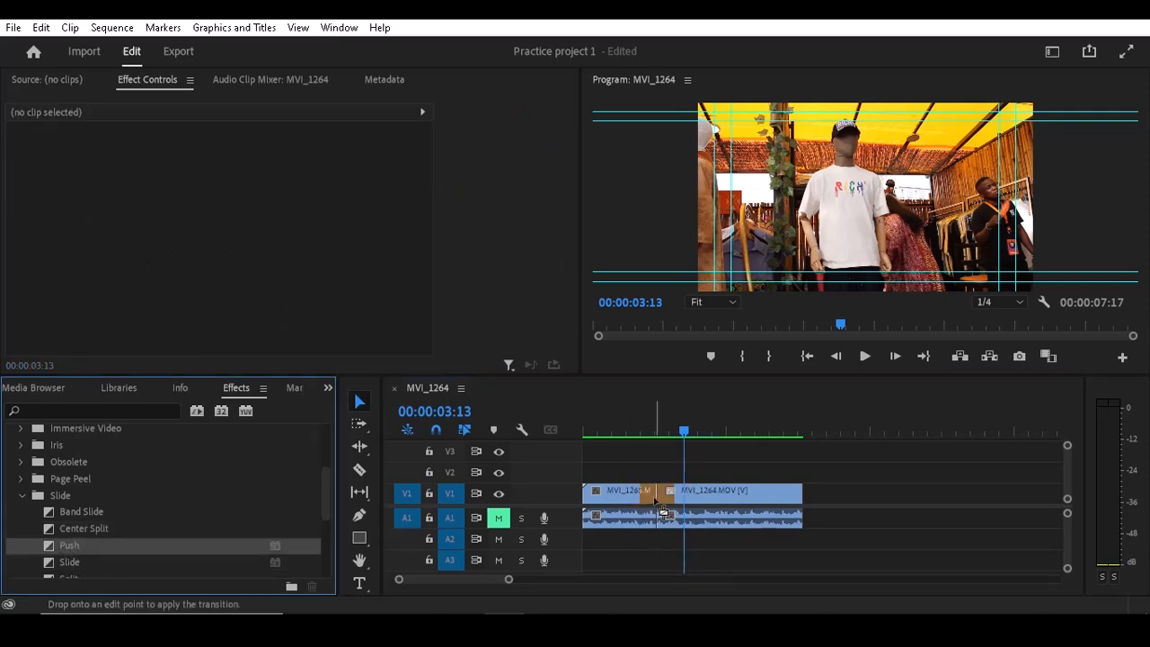
- Render the sequence In to Out from just before the cut to preview the Push transition
left_click(628, 431)
left_click(105, 27)
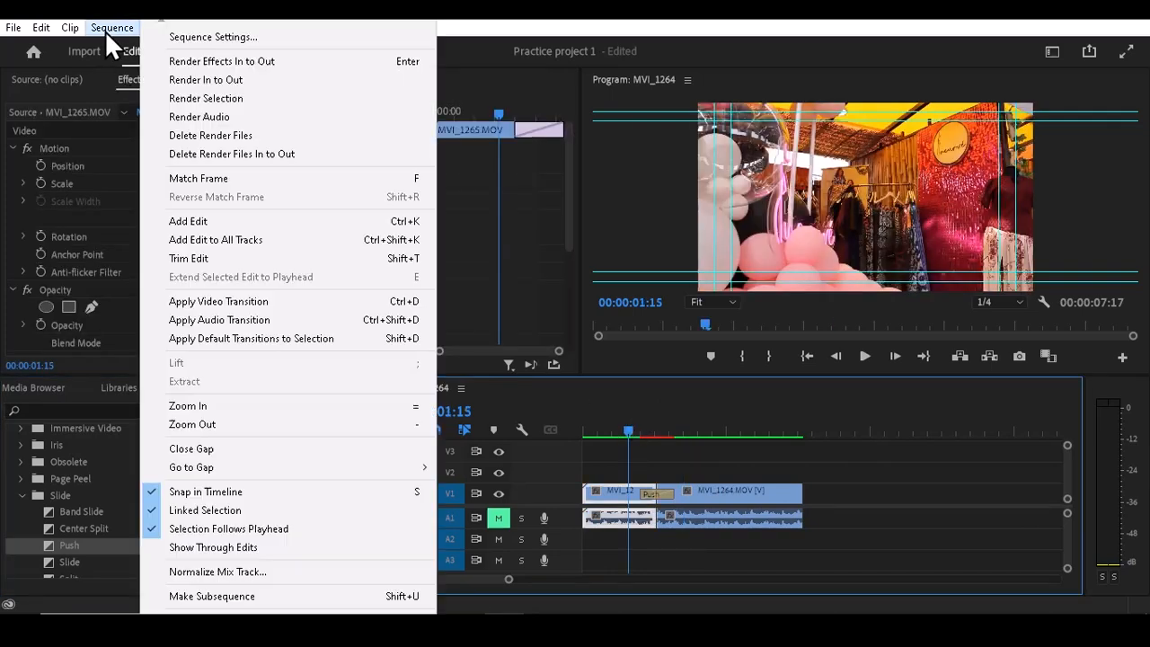
left_click(187, 78)
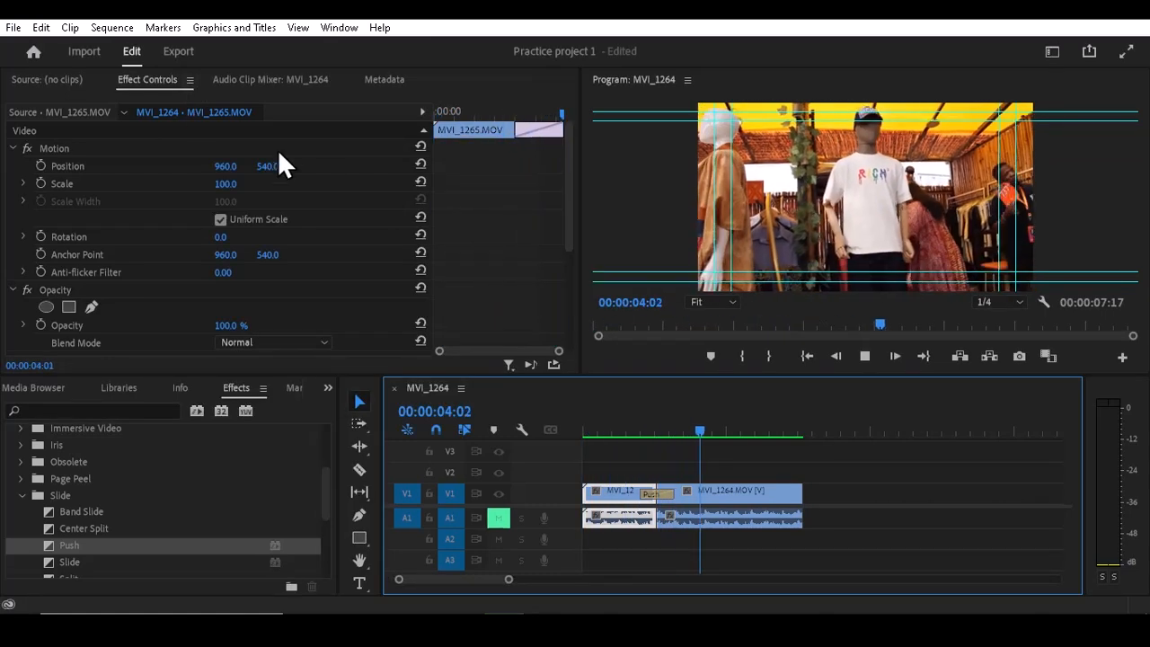
left_click(626, 431)
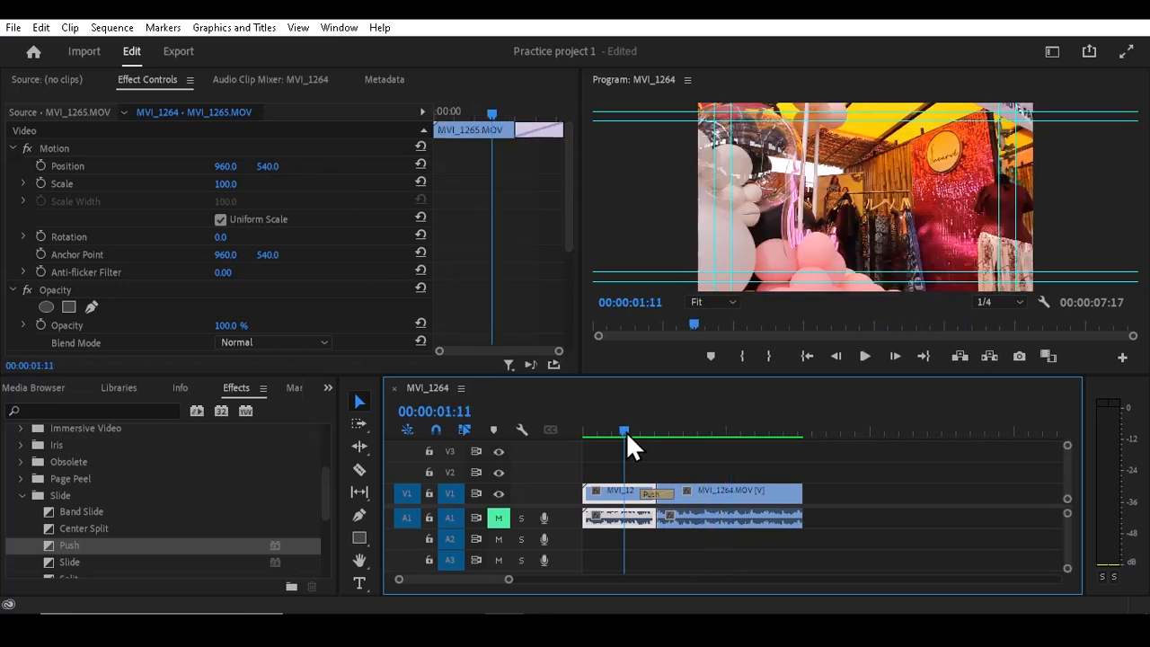
- Replace the Push transition at the V1 cut with Band Wipe from the Wipe group, collapsing the Slide and Zoom groups
left_click(658, 493)
key("Delete")
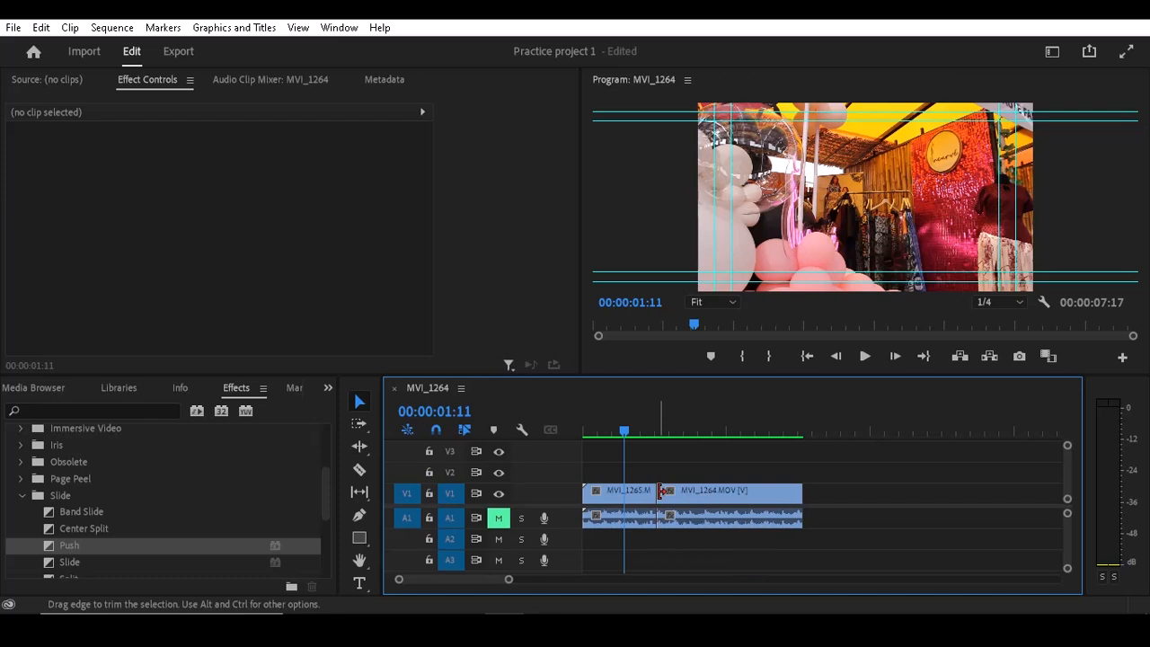
left_click(22, 496)
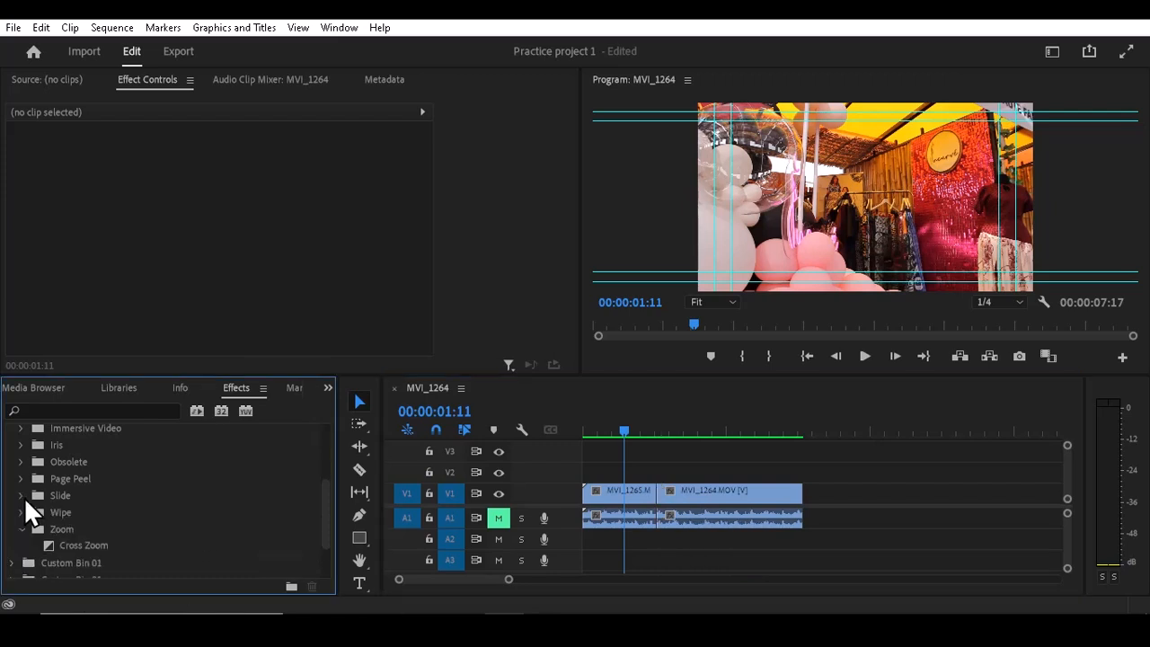
left_click(22, 529)
left_click(22, 512)
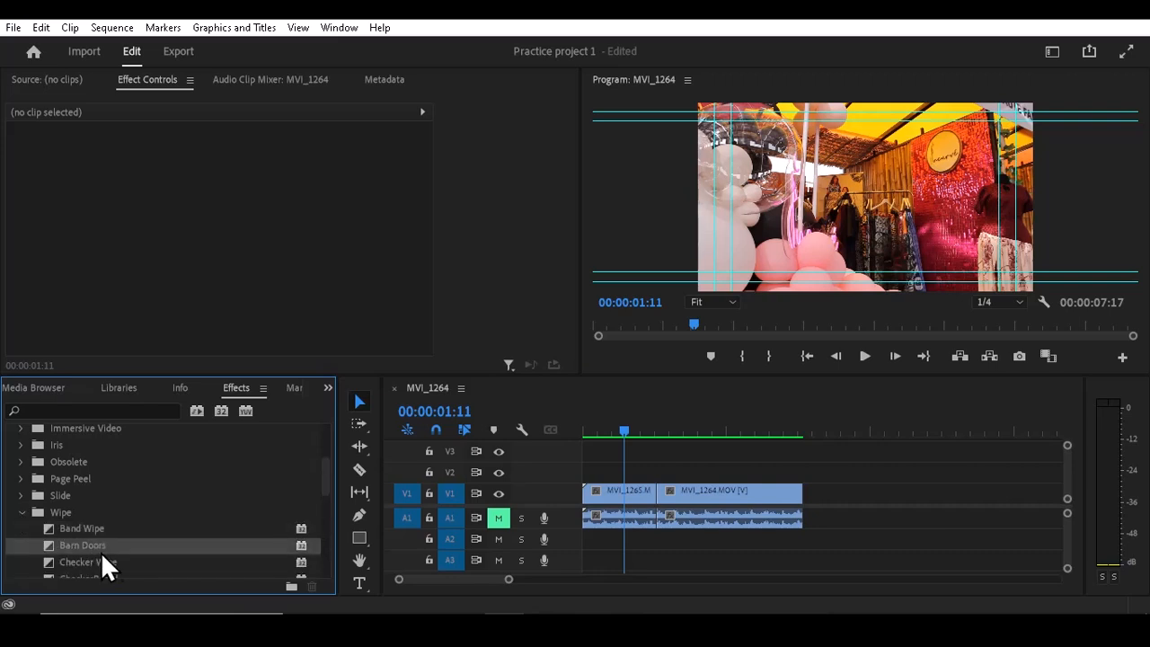
left_click_drag(78, 532, 658, 499)
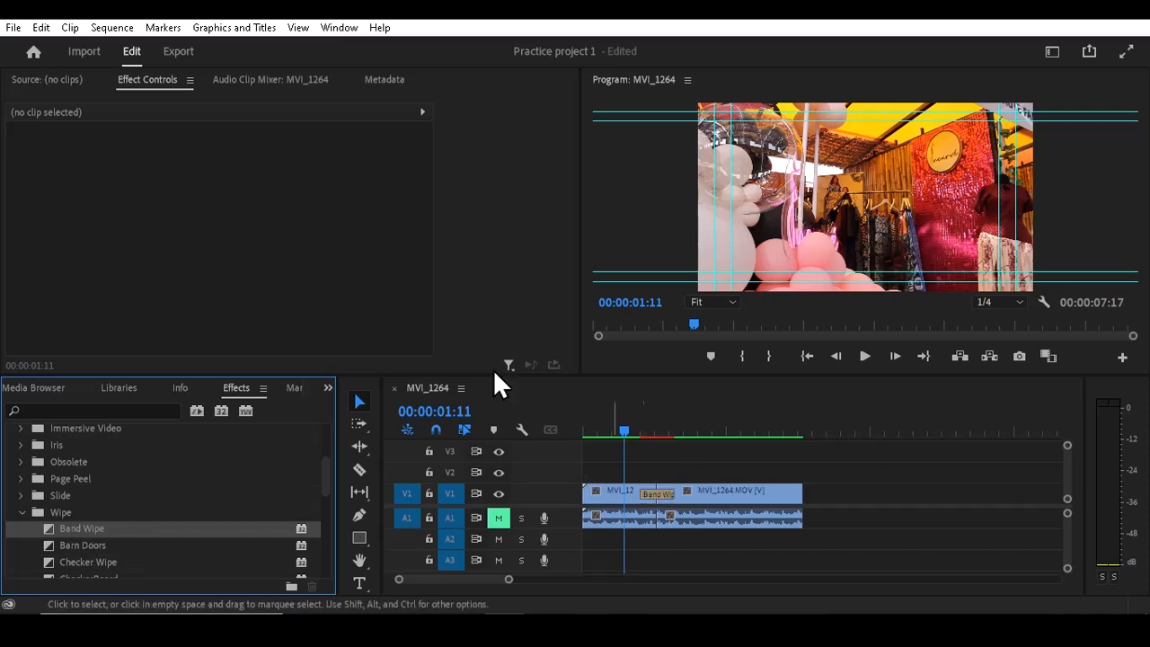
- Render the sequence In to Out to preview the Band Wipe transition, and undo its application to the cut
left_click(105, 29)
left_click(160, 79)
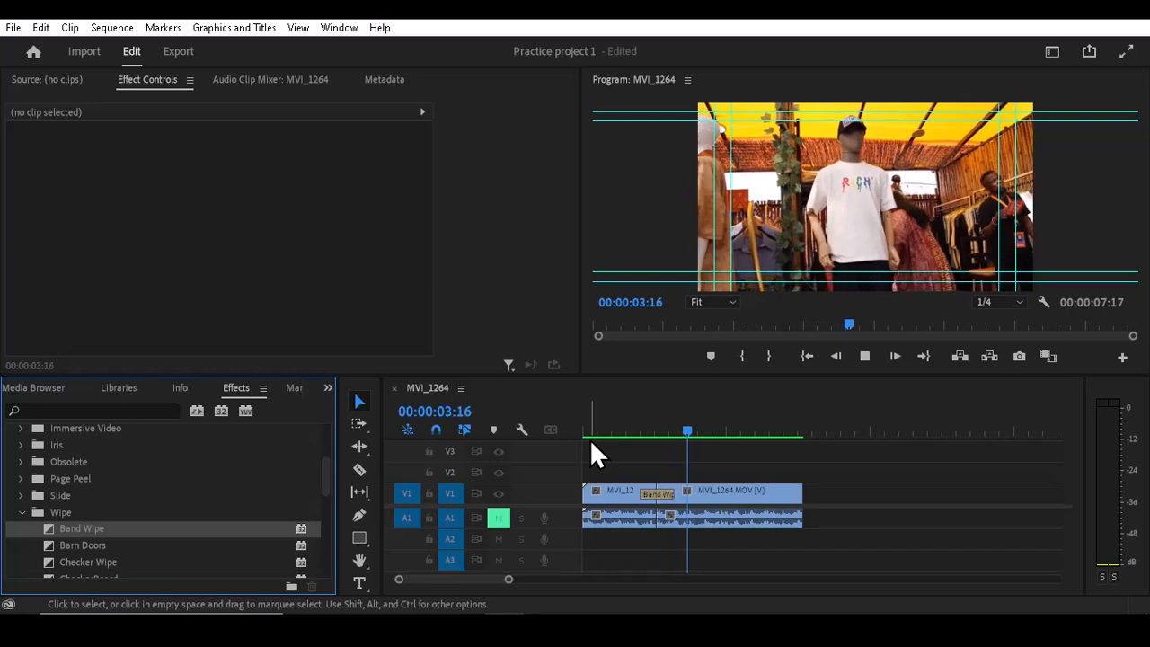
key("space")
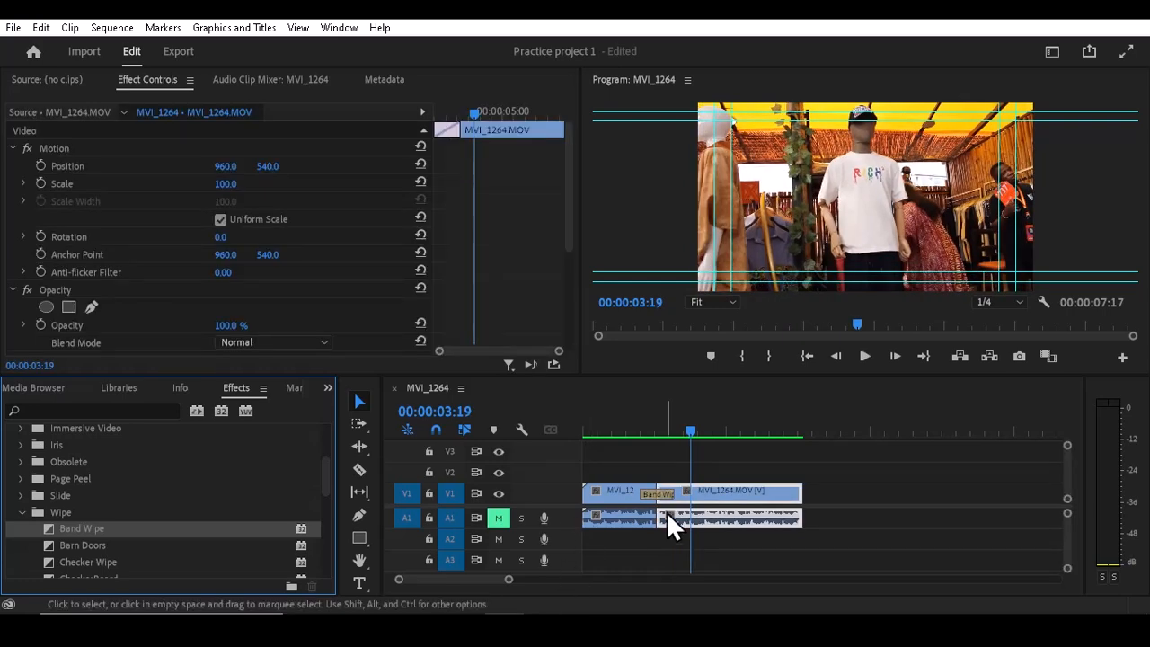
key("ctrl+z")
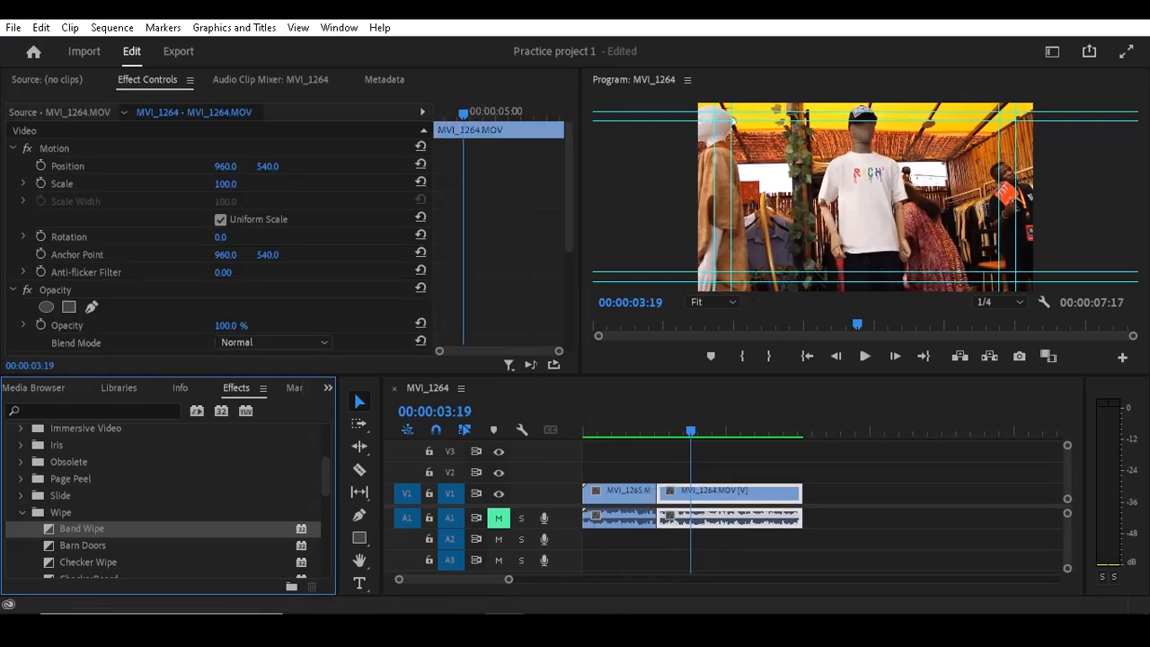
- Animate the MVI_1265 clip's Scale with keyframes of 51 at the sequence start and 100 at 00:00:00:20
left_click(639, 422)
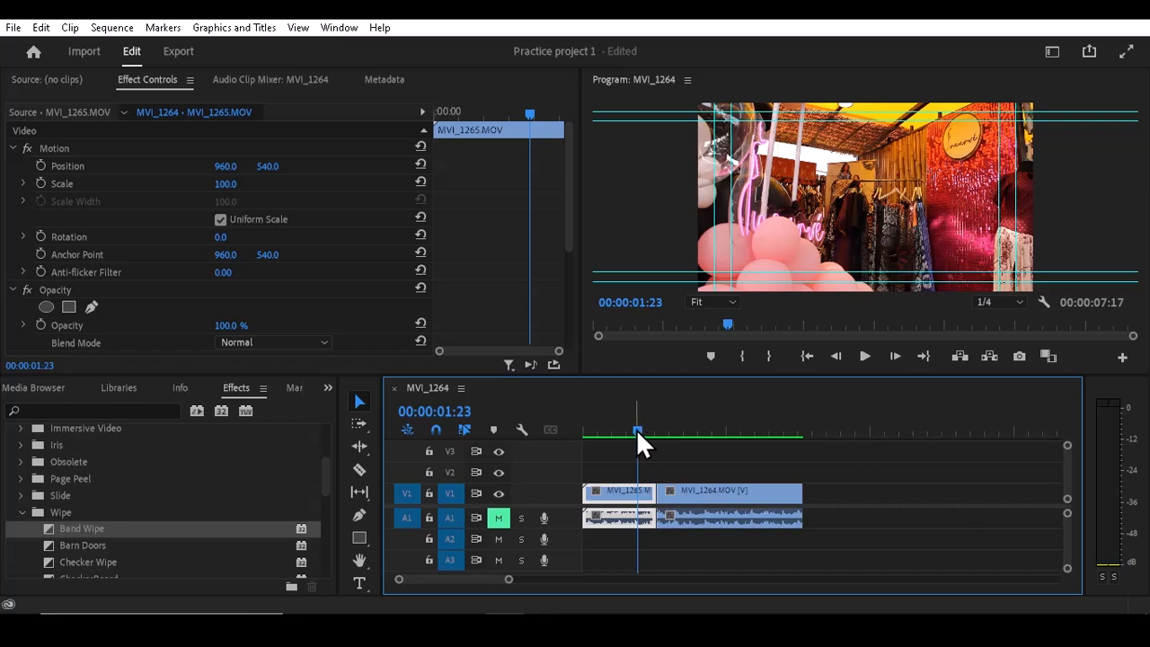
left_click_drag(634, 429, 565, 440)
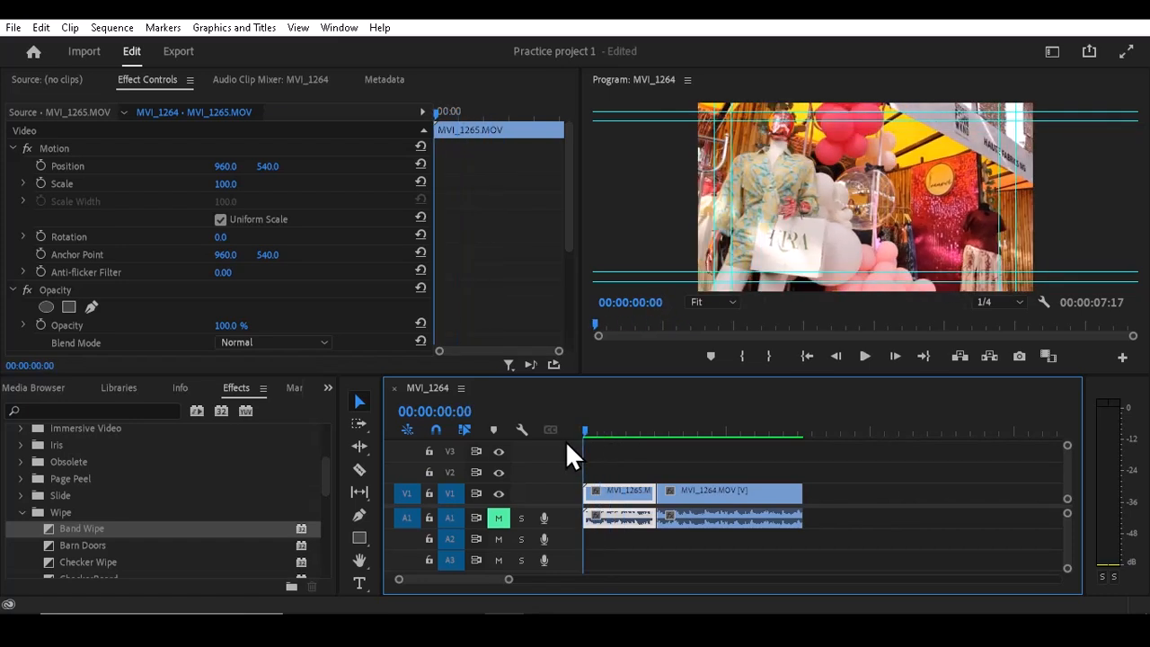
left_click(38, 183)
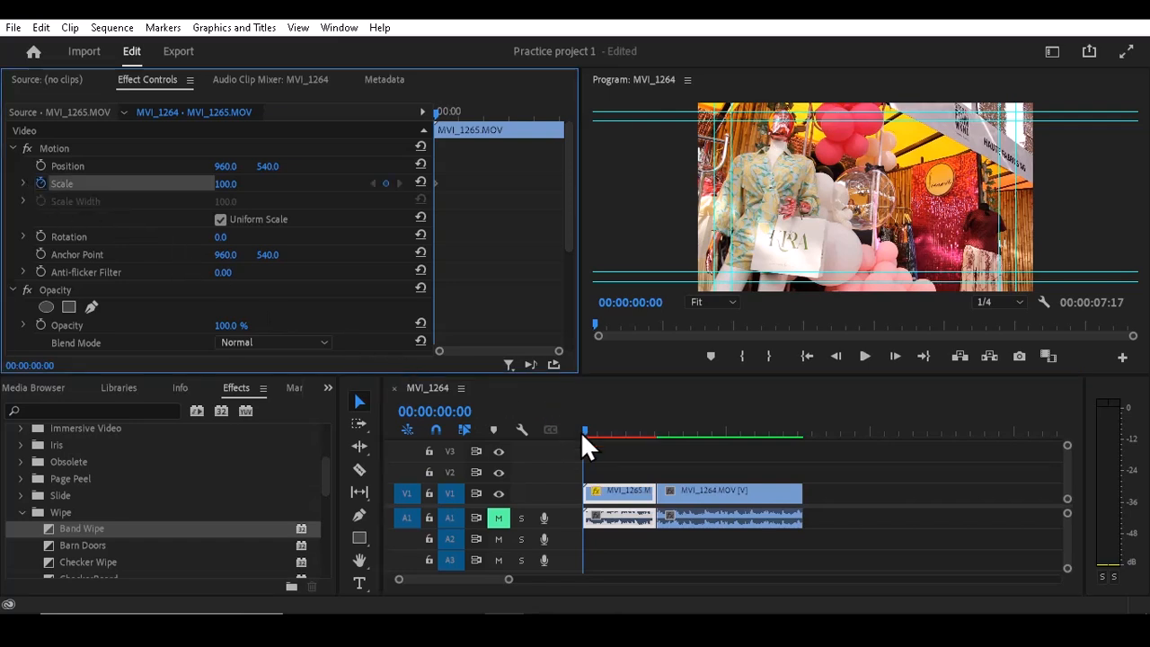
mouse_move(584, 428)
left_mouse_down()
mouse_move(607, 428)
mouse_move(574, 441)
left_mouse_up()
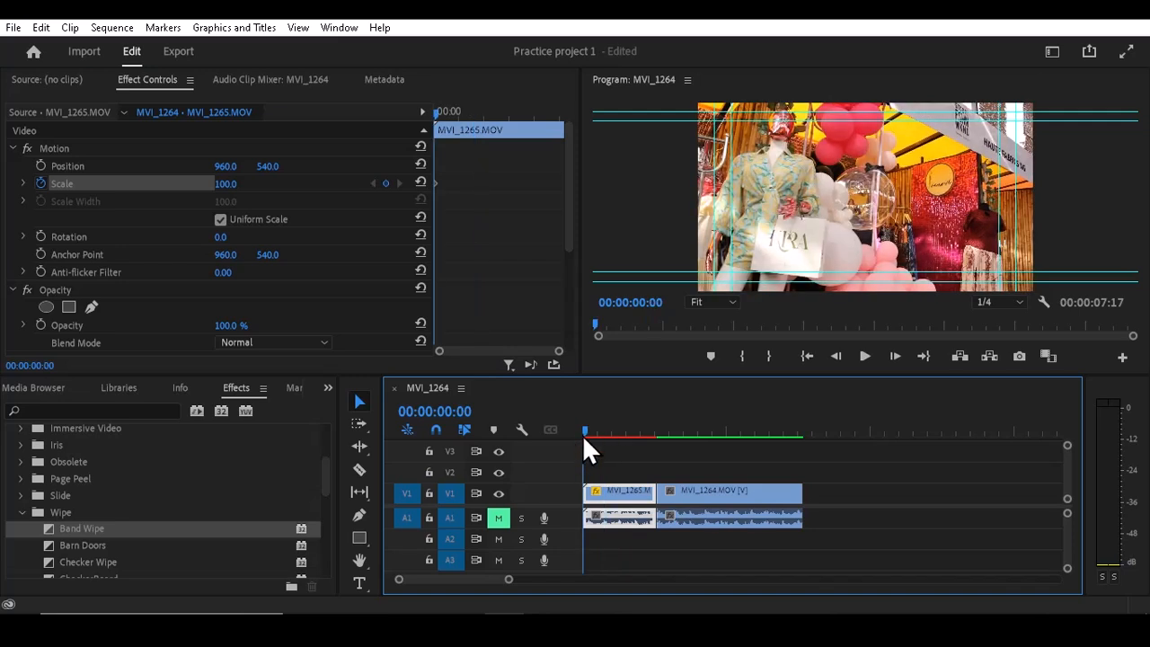
left_click_drag(229, 182, 184, 182)
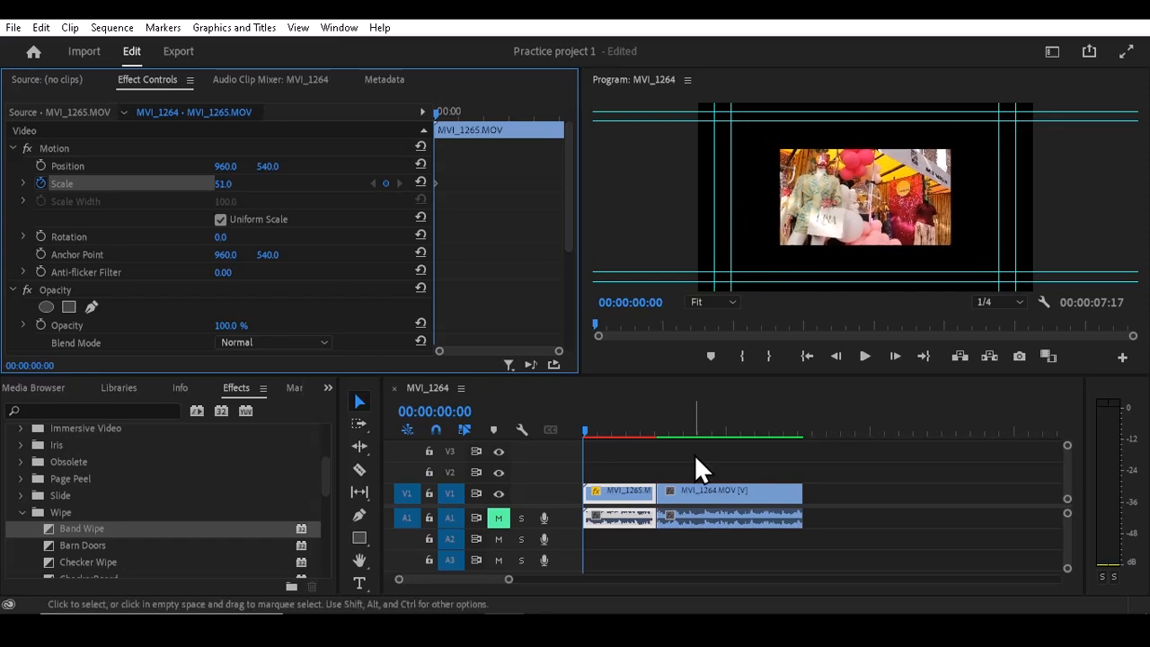
left_click_drag(588, 430, 605, 432)
left_click_drag(223, 184, 265, 184)
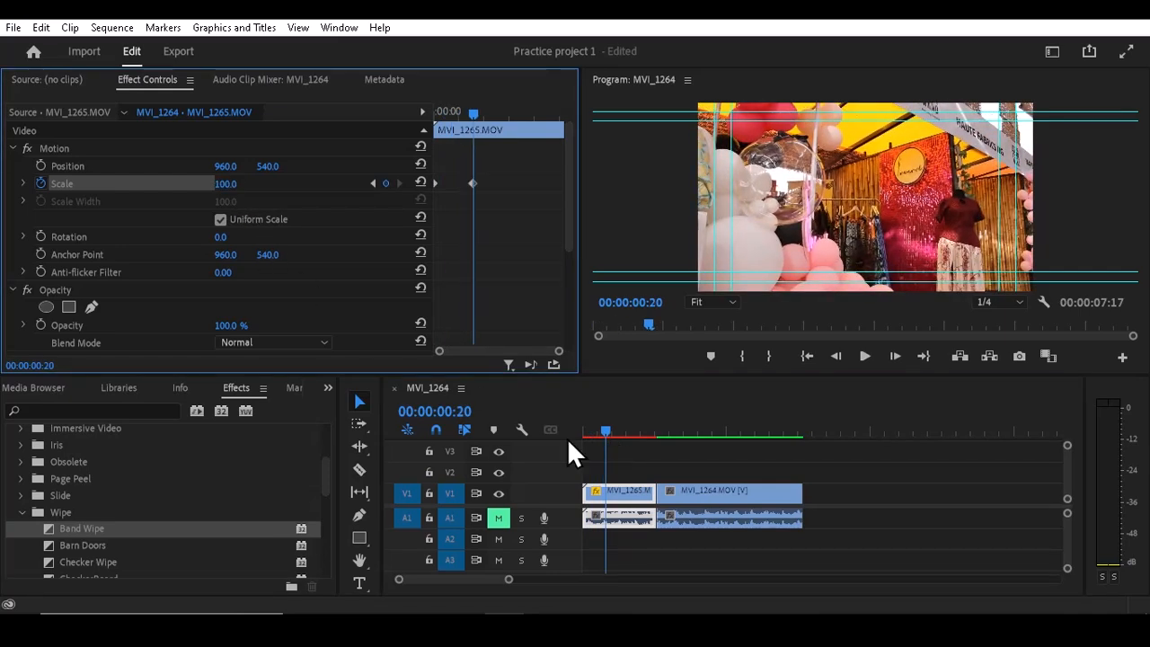
- Play the sequence from the start to preview the scale-up animation on the MVI_1265 clip
left_click_drag(608, 429, 546, 433)
key("space")
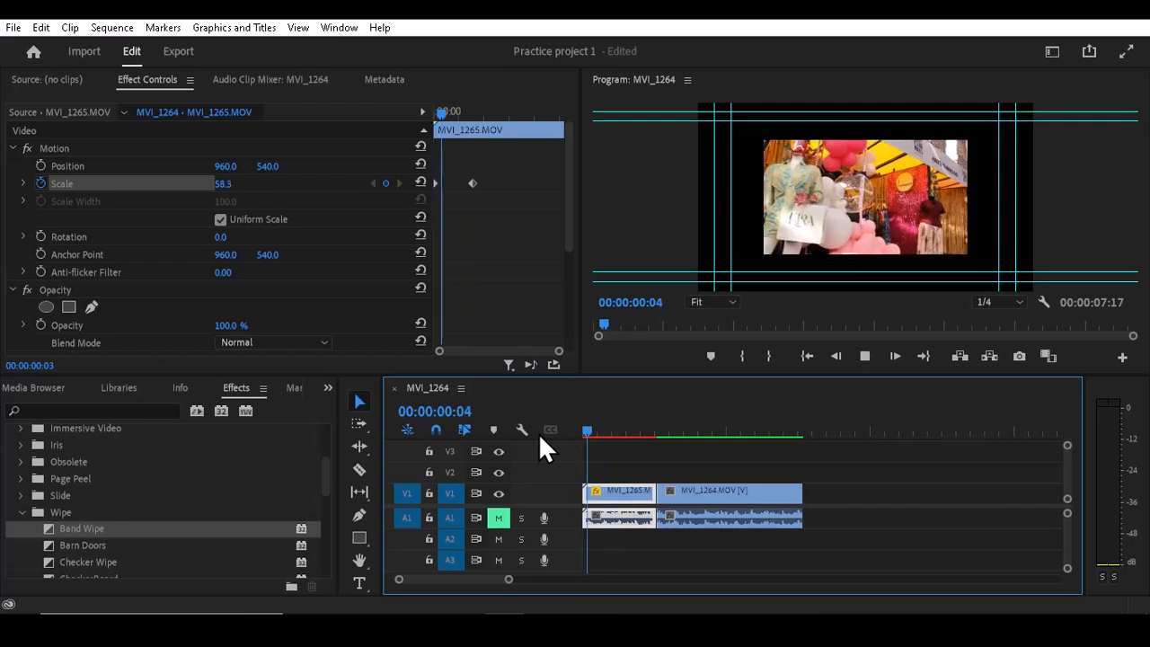
key("space")
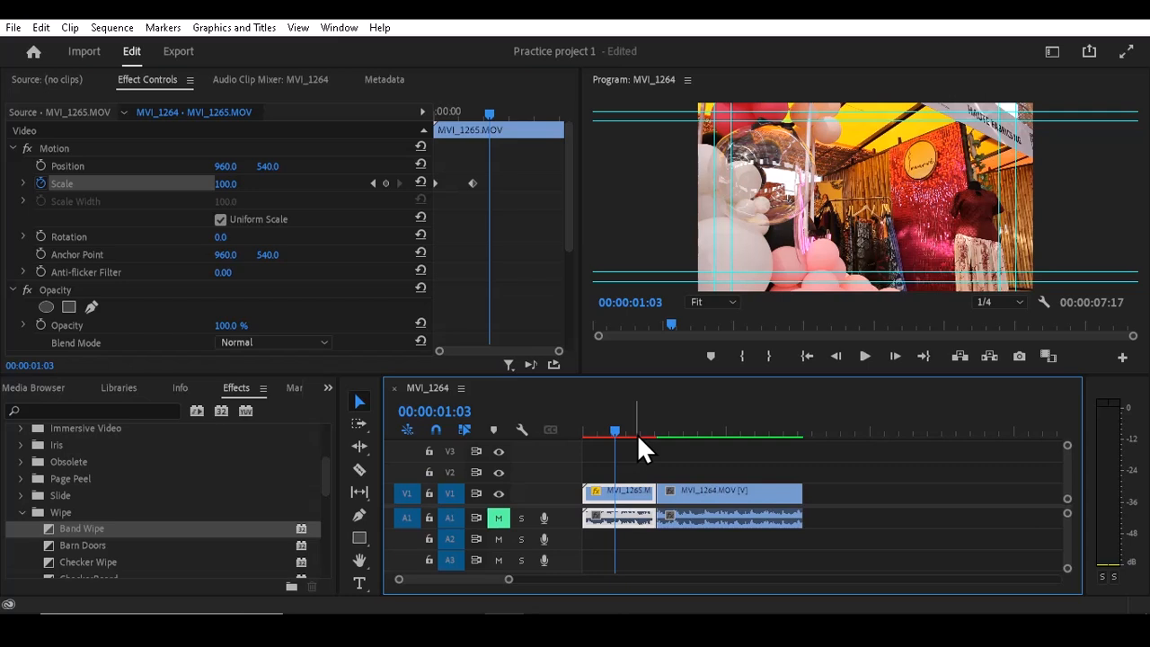
- Turn on Scale keyframing for the MVI_1264 clip at 00:00:02:14, and turn it off again, deleting its keyframe
mouse_move(636, 434)
left_mouse_down()
mouse_move(688, 454)
mouse_move(626, 462)
mouse_move(682, 466)
mouse_move(672, 467)
mouse_move(667, 421)
mouse_move(642, 427)
mouse_move(656, 429)
left_mouse_up()
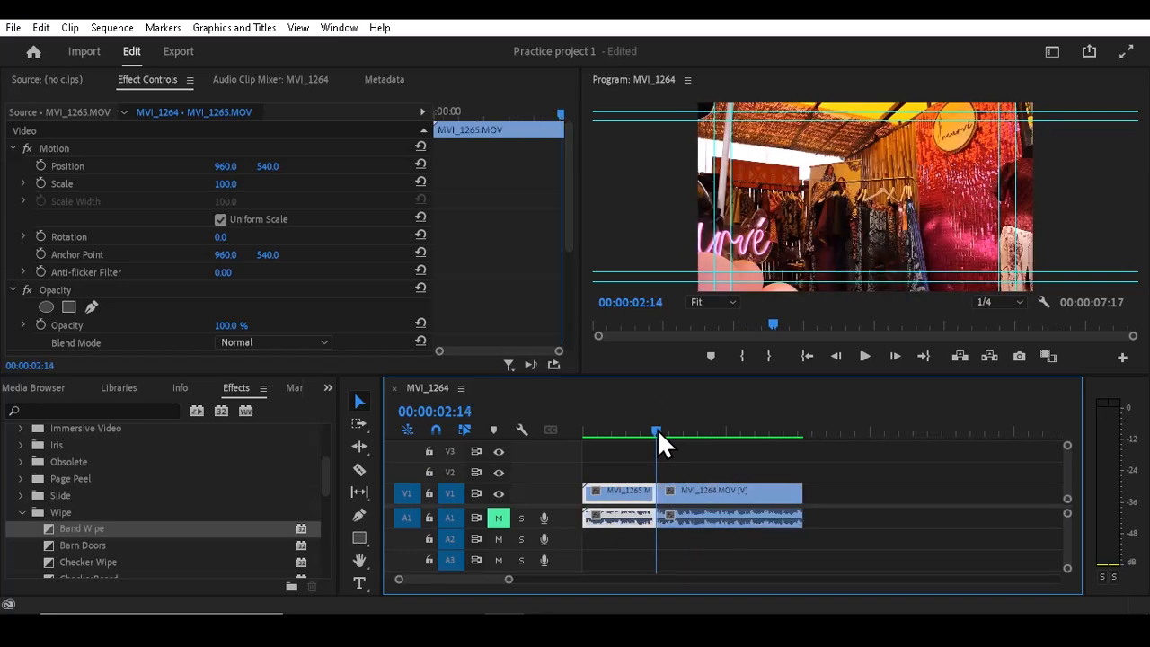
left_click(676, 494)
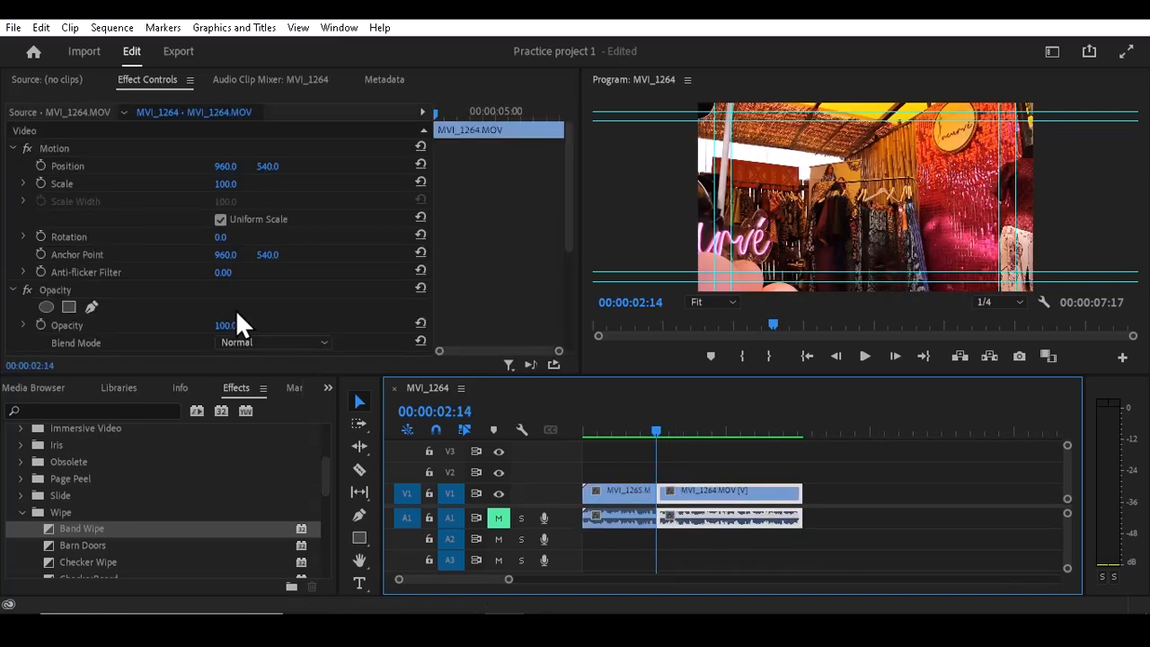
left_click(40, 183)
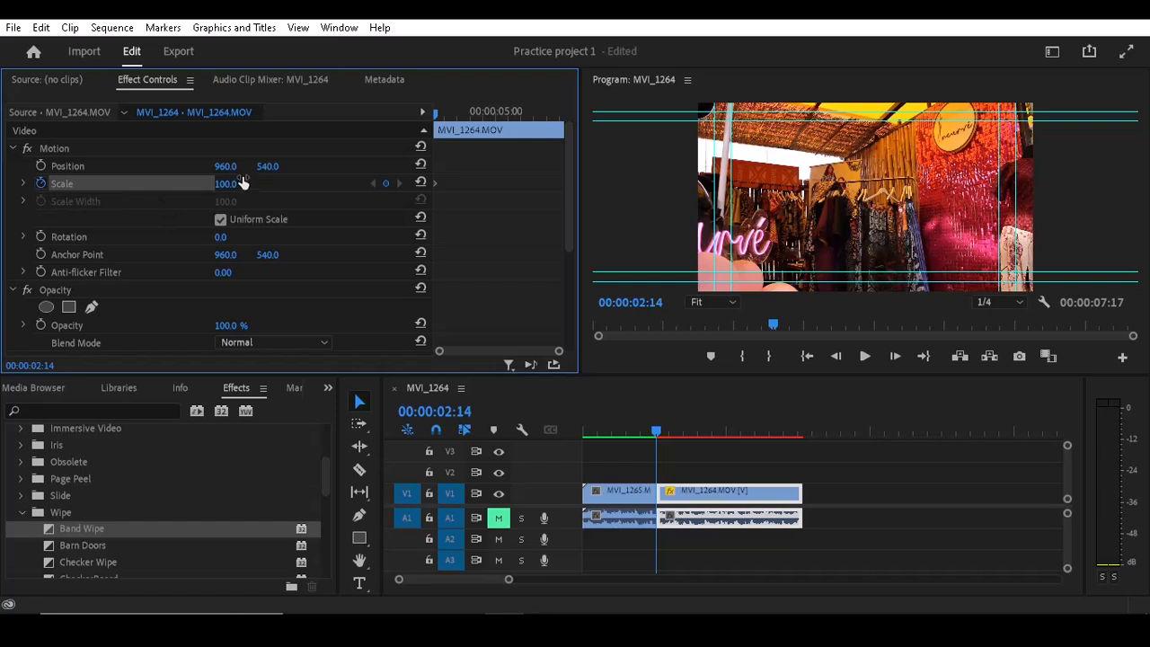
left_click(45, 184)
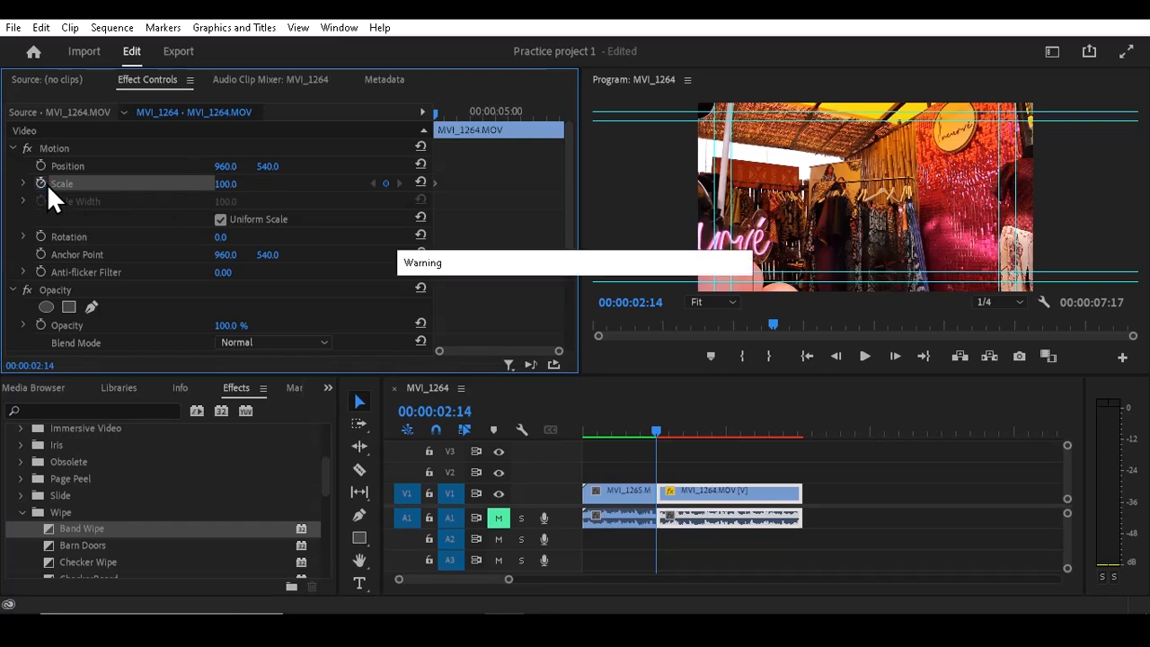
left_click(620, 336)
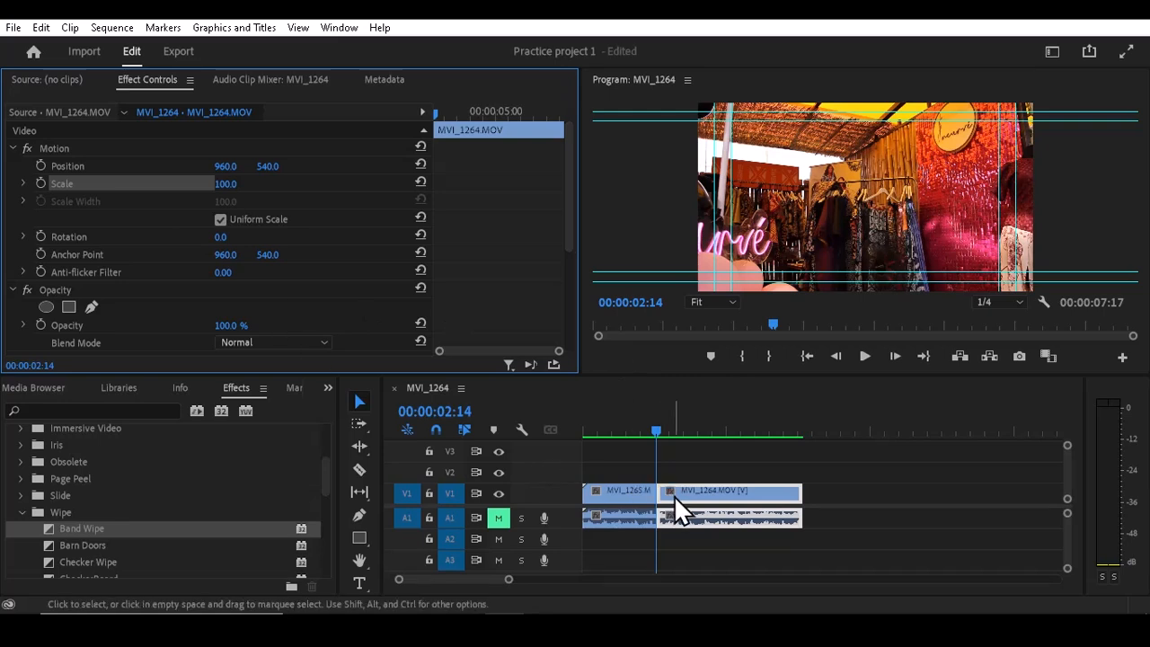
- Turn on Position keyframing for the MVI_1264 clip at 00:00:02:14 with X at 745, and keyframe X at -975 at 00:00:02:17
left_click(452, 411)
left_click(41, 165)
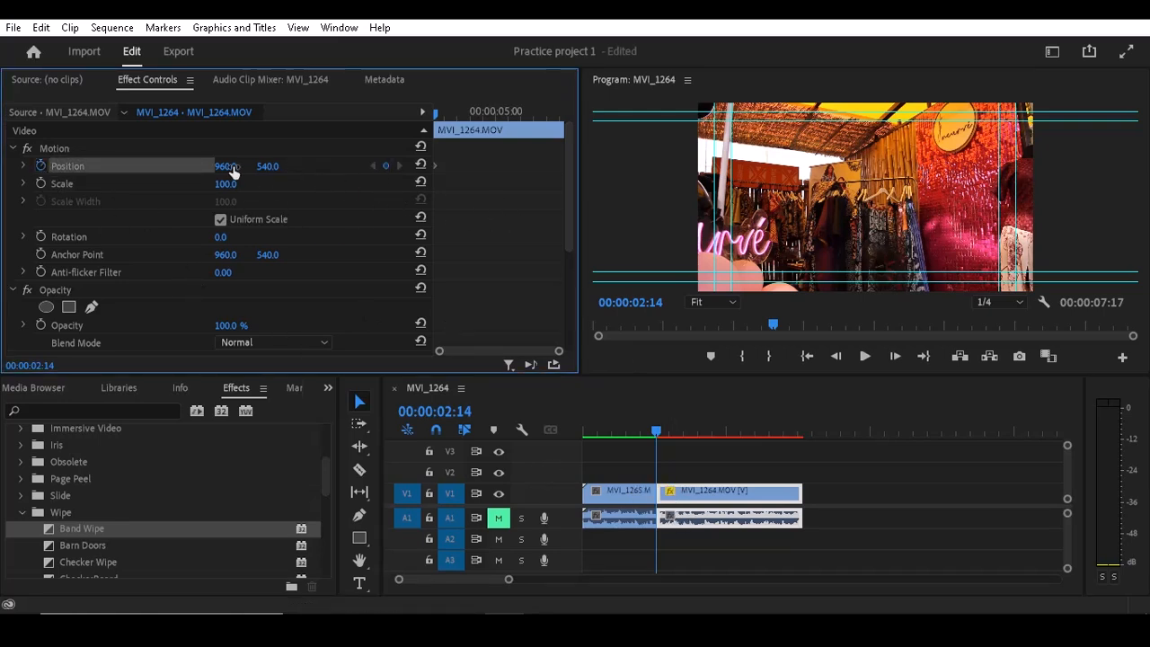
left_click_drag(226, 166, 129, 166)
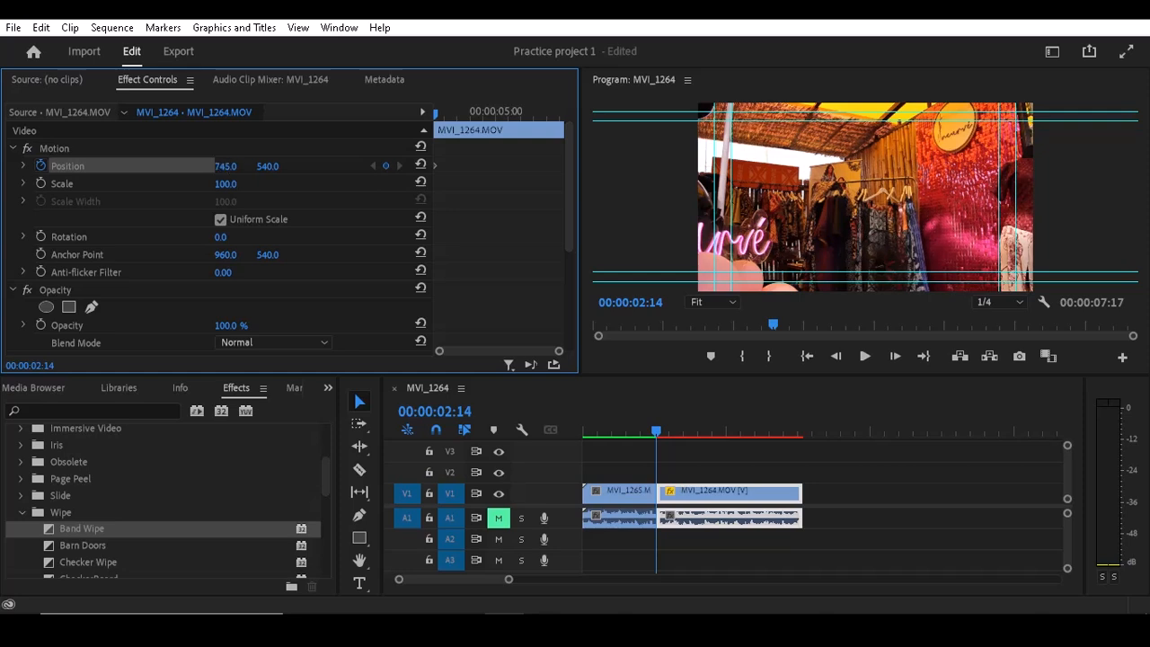
left_click(664, 431)
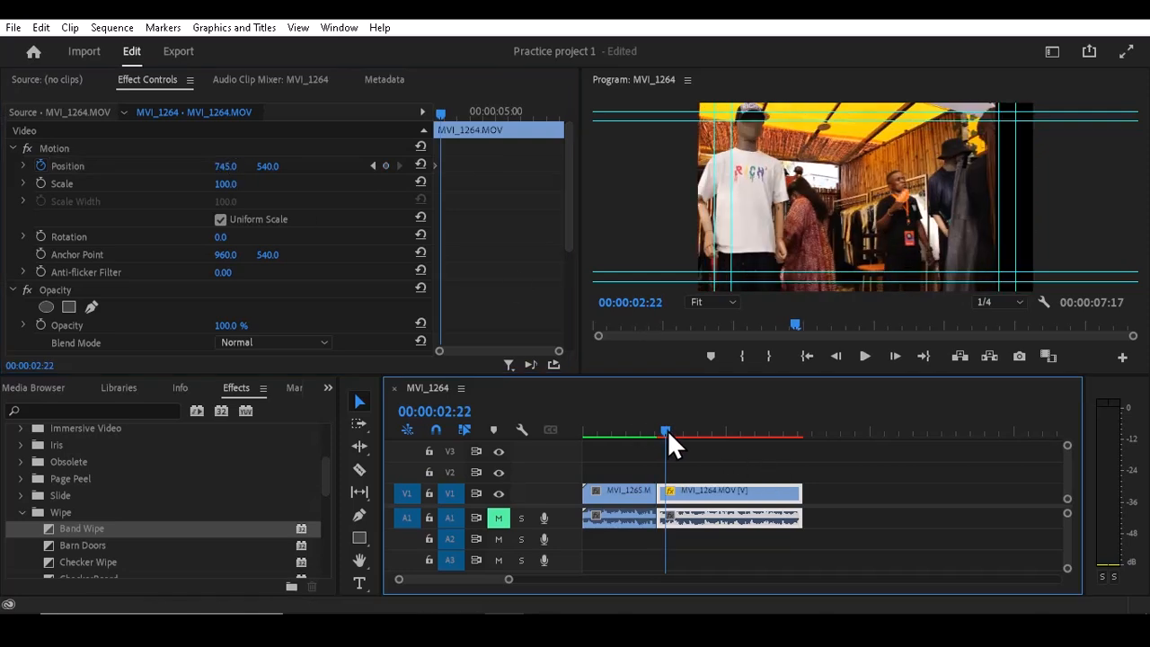
mouse_move(668, 429)
left_mouse_down()
mouse_move(646, 430)
mouse_move(661, 432)
left_mouse_up()
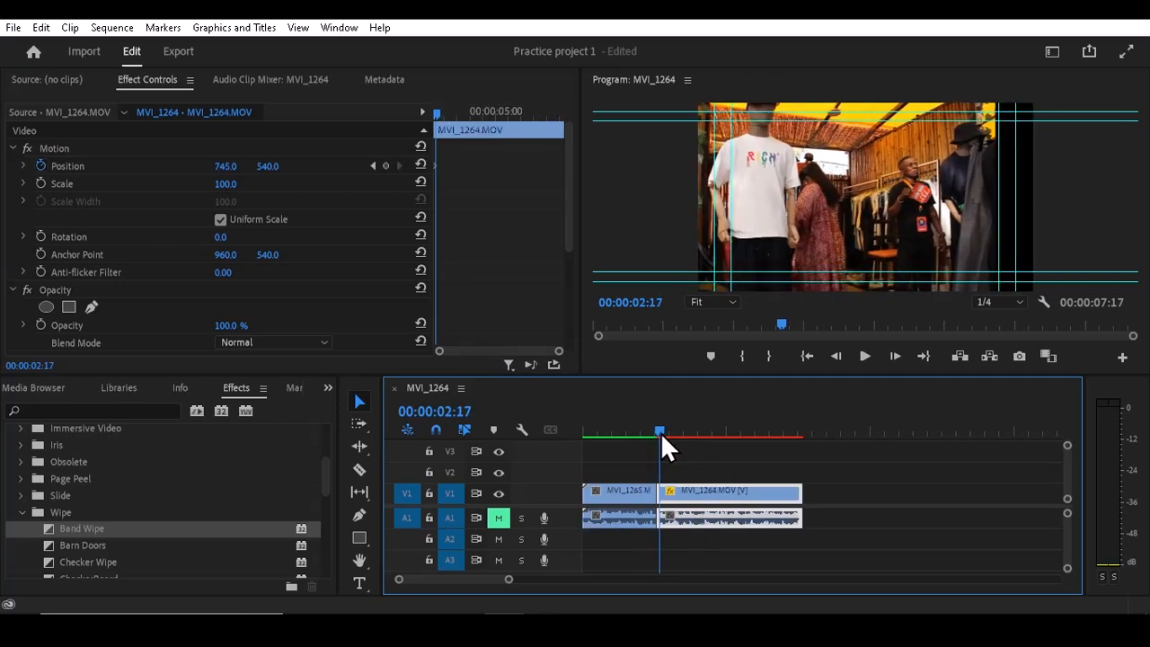
left_click_drag(230, 165, 77, 165)
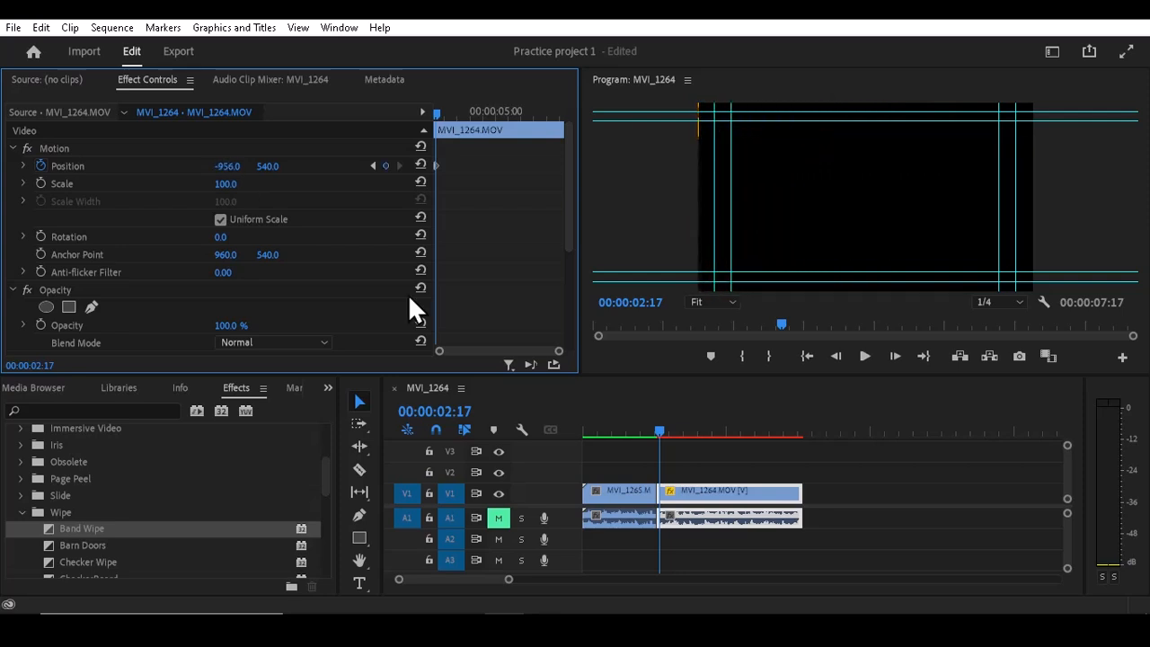
left_click_drag(237, 165, 222, 166)
- Keyframe the MVI_1264 clip's horizontal Position at 964 at 00:00:03:12 so that it slides into frame
left_click_drag(662, 432, 685, 431)
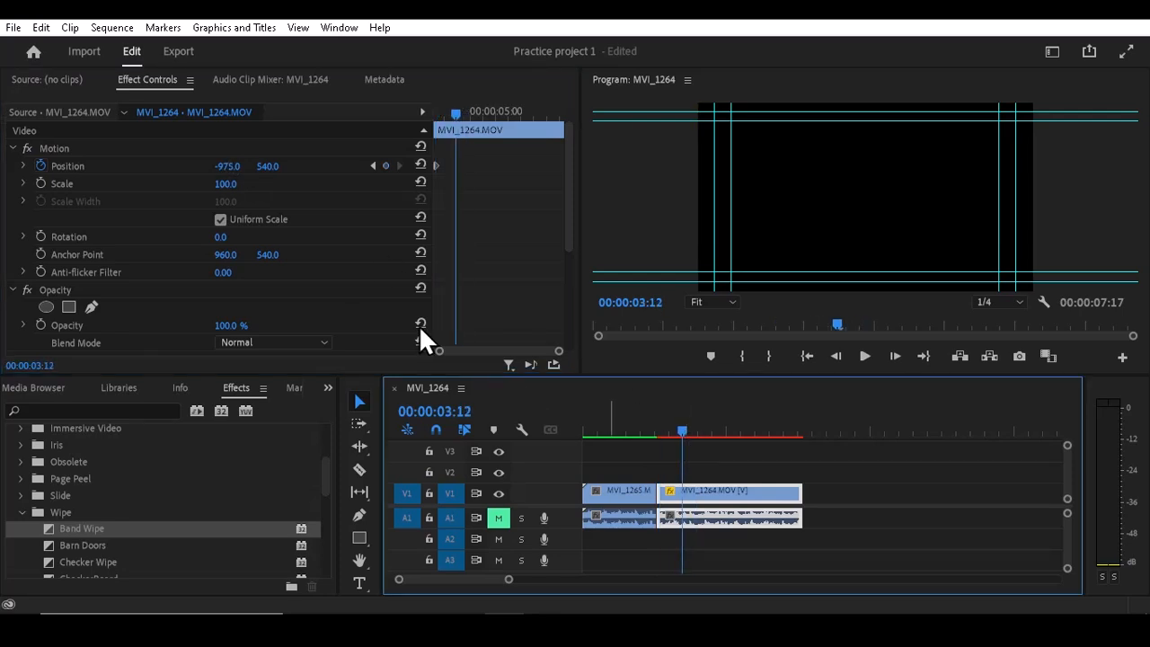
left_click_drag(228, 166, 266, 166)
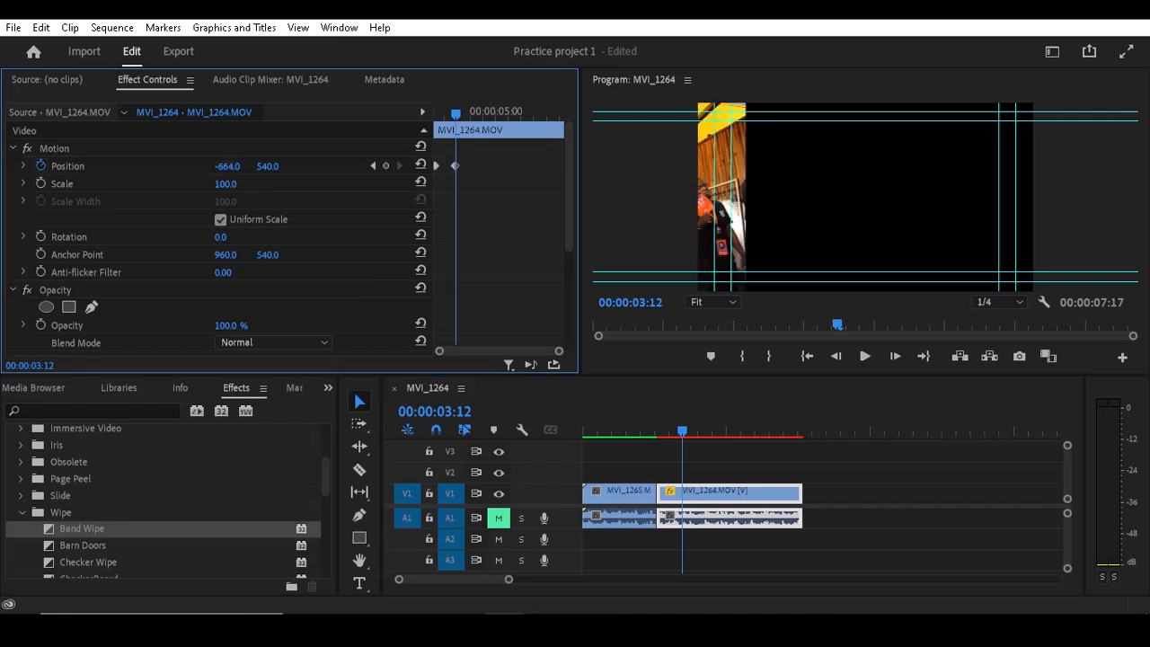
left_click_drag(413, 166, 1145, 166)
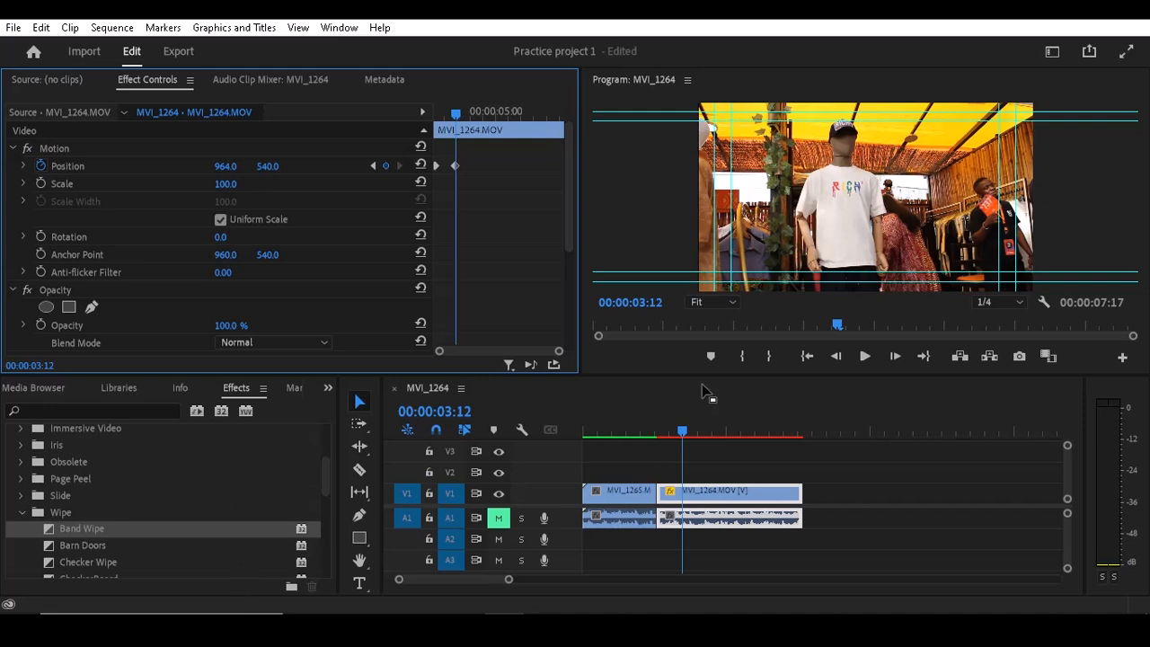
- Play the sequence across the cut to preview the MVI_1264 clip's slide-in animation
left_click(635, 409)
key("space")
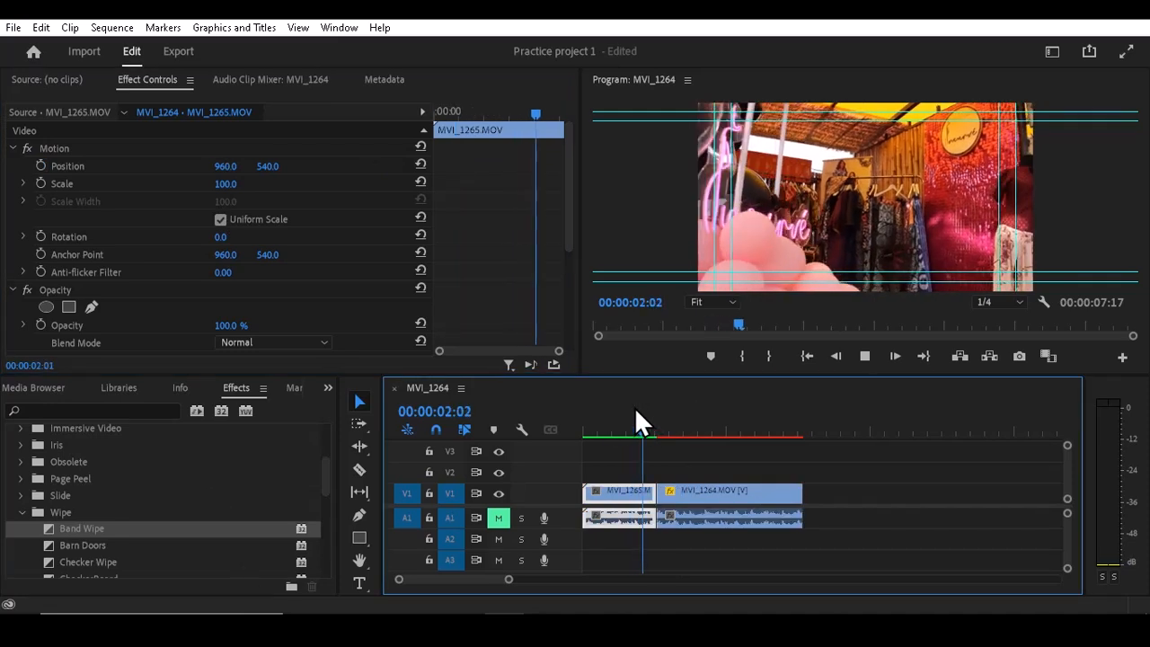
key("space")
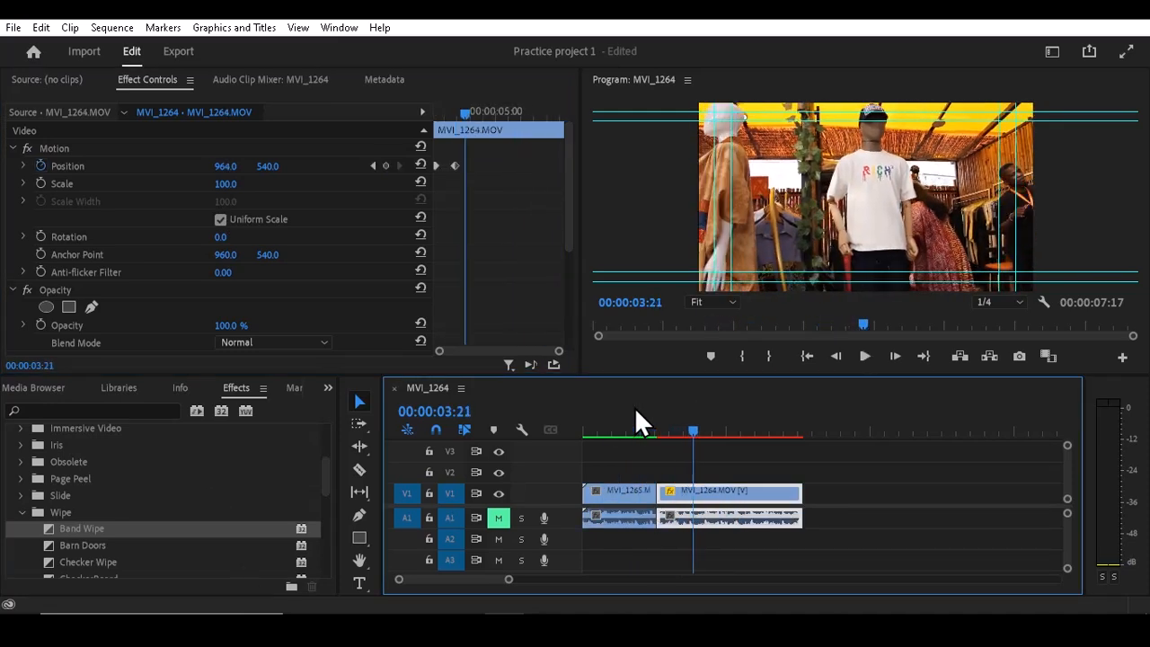
left_click(669, 431)
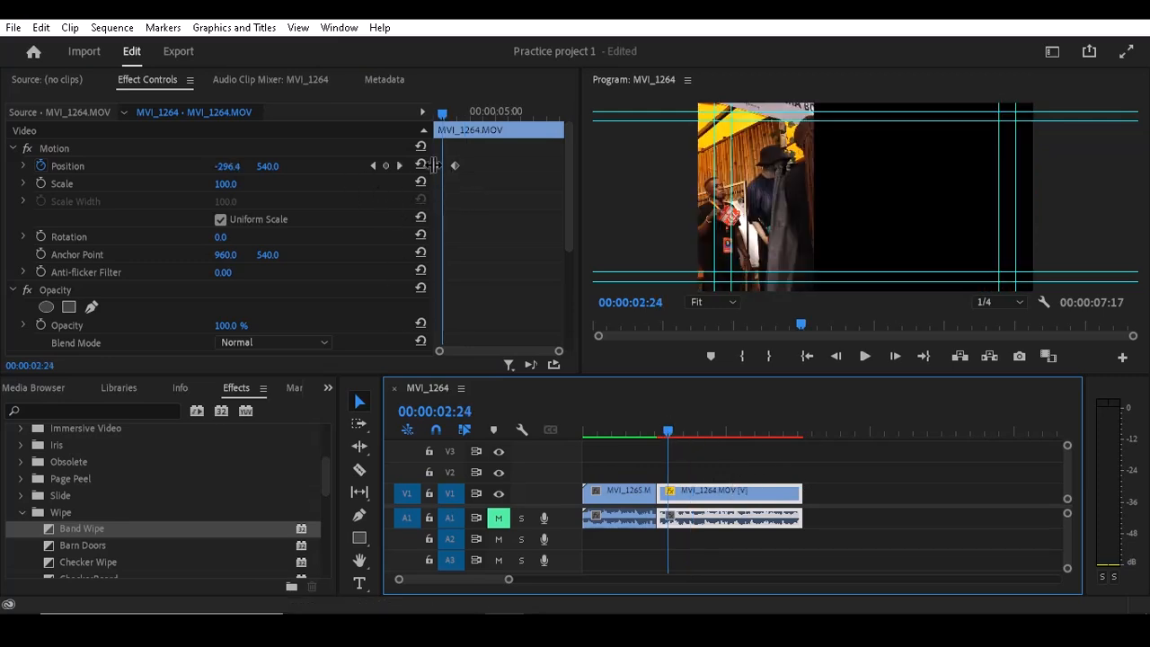
left_click(435, 166)
right_click(435, 167)
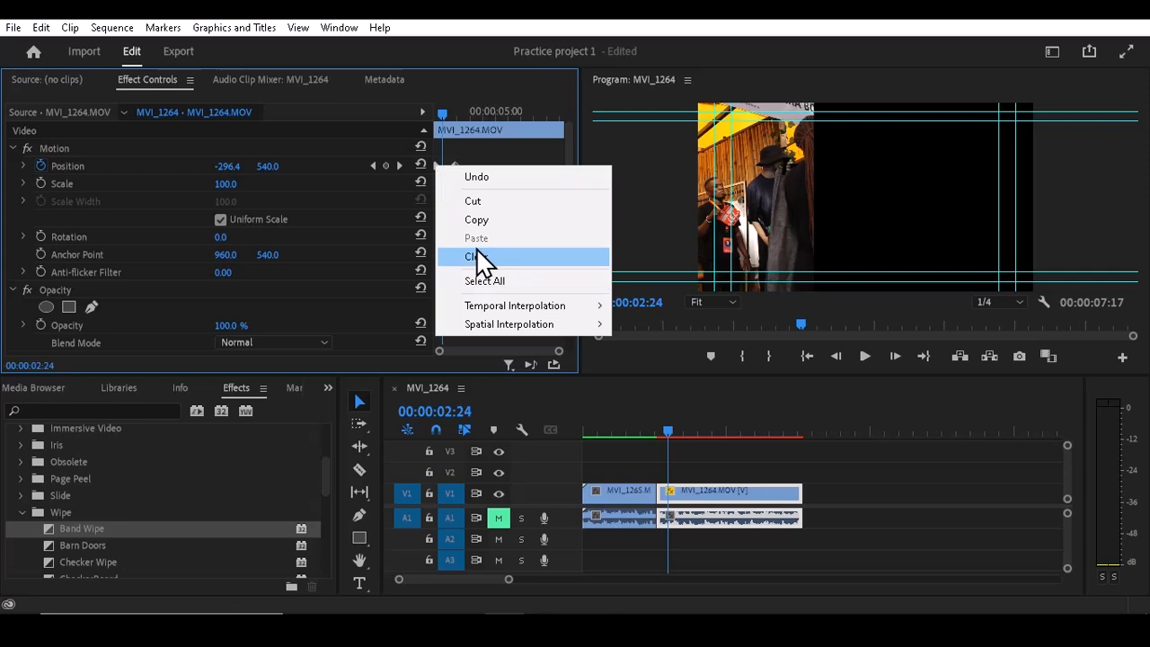
left_click(375, 232)
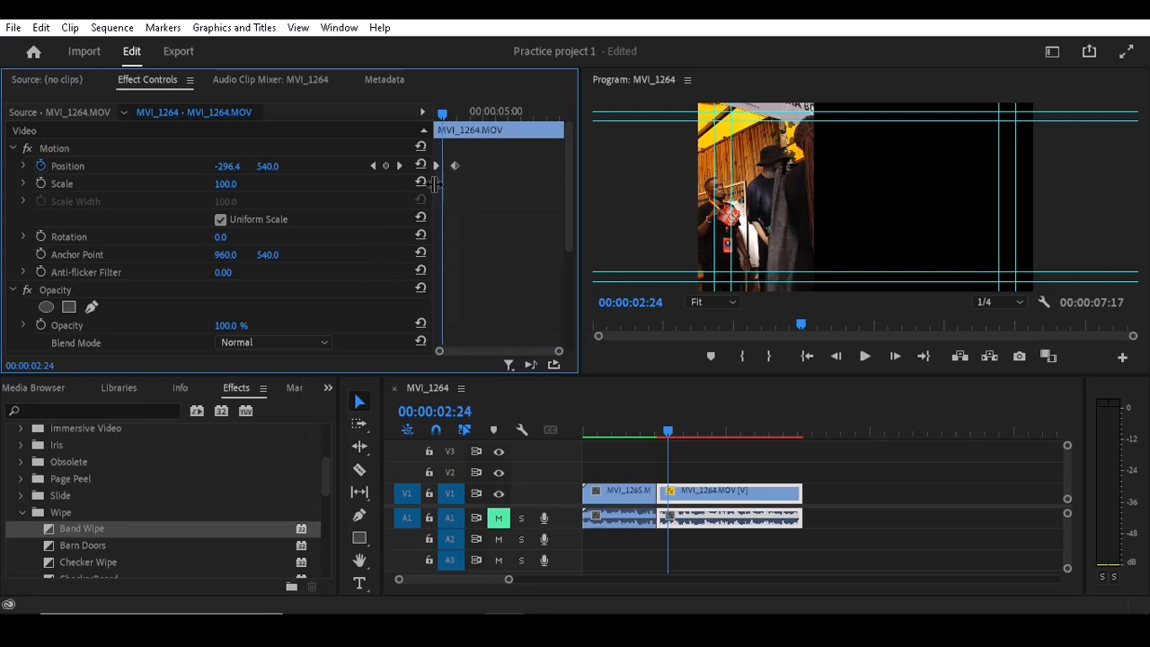
right_click(436, 164)
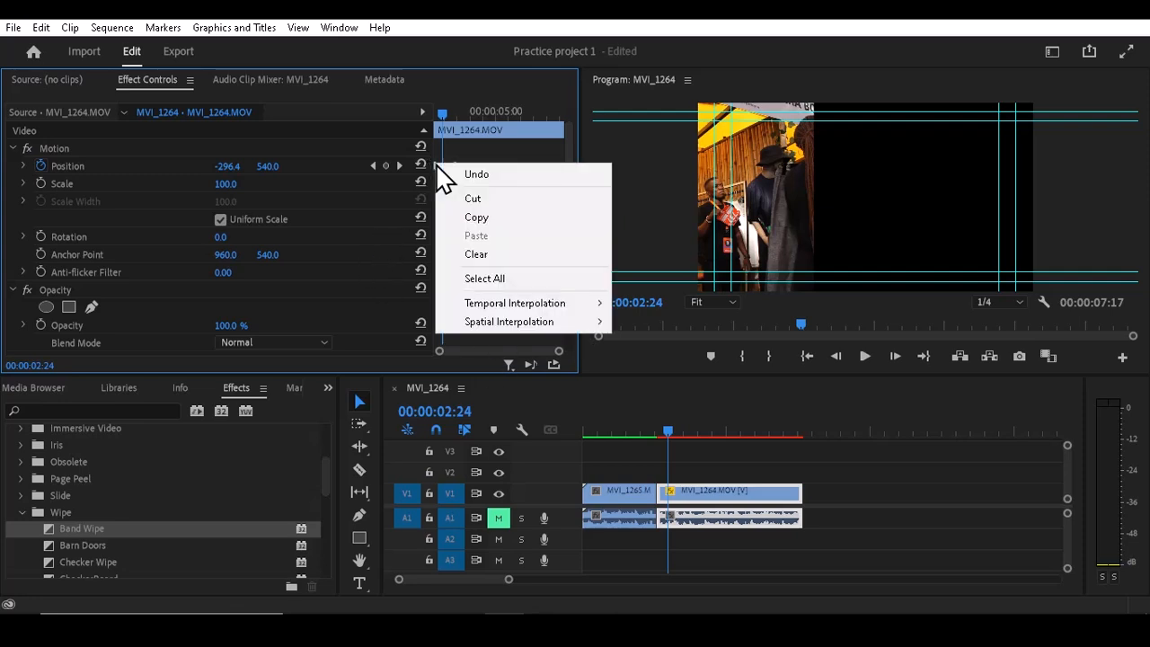
left_click(501, 144)
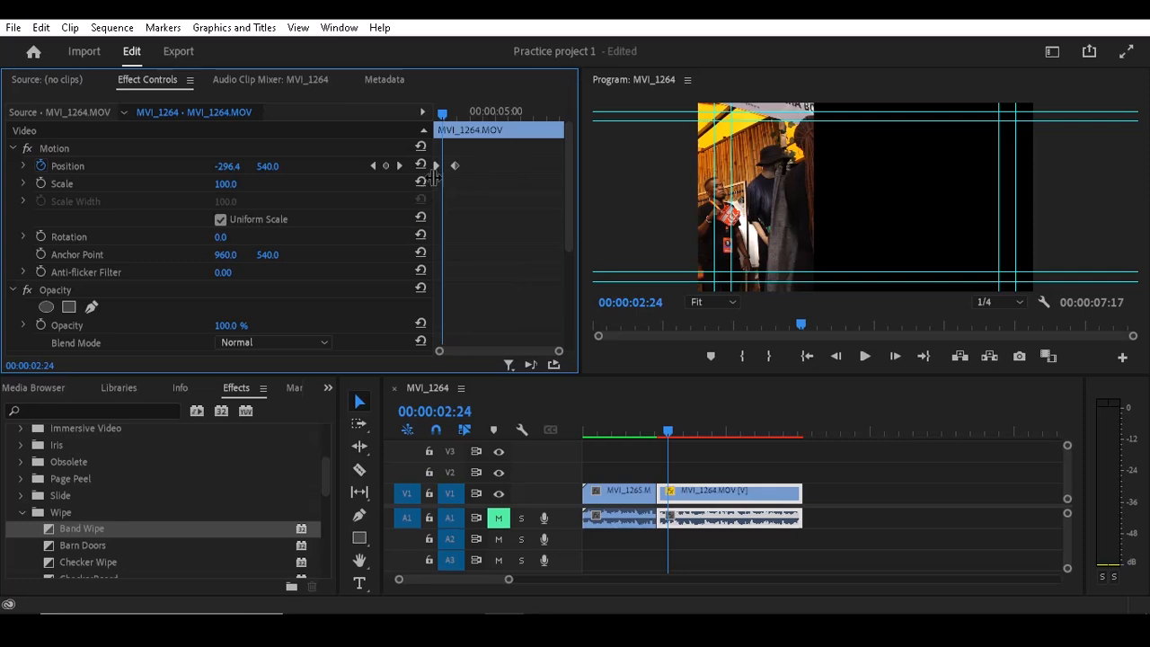
- Apply Ease In and Ease Out temporal interpolation to the MVI_1264 clip's slide-in Position keyframes
left_click_drag(475, 146, 431, 182)
right_click(455, 169)
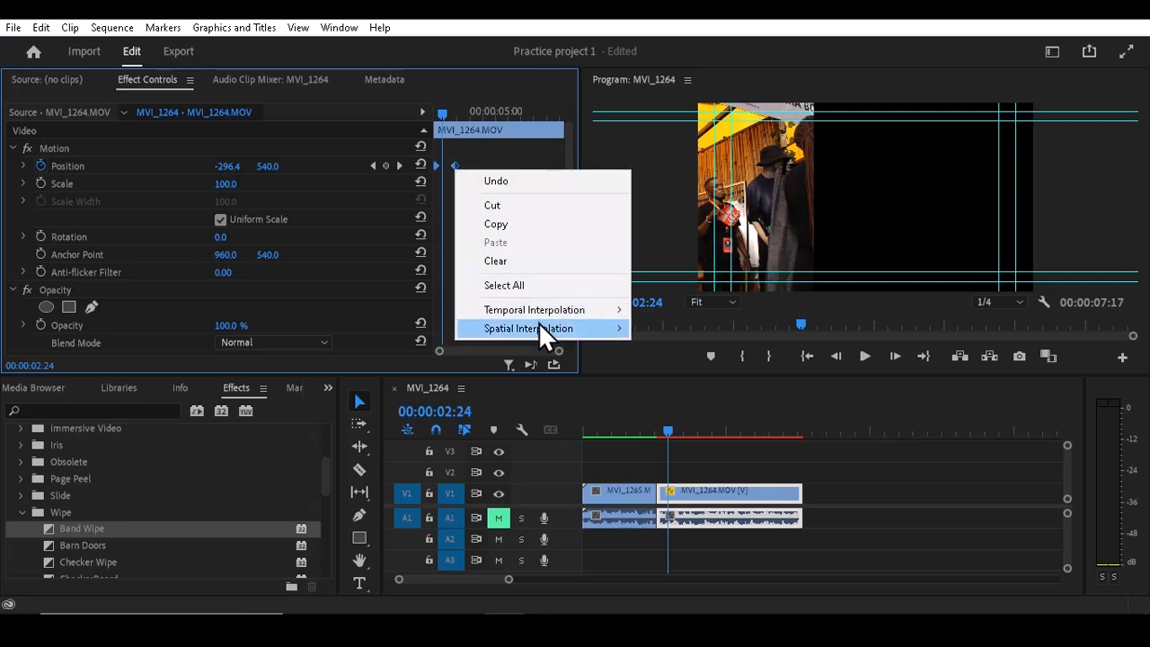
mouse_move(538, 326)
mouse_move(582, 309)
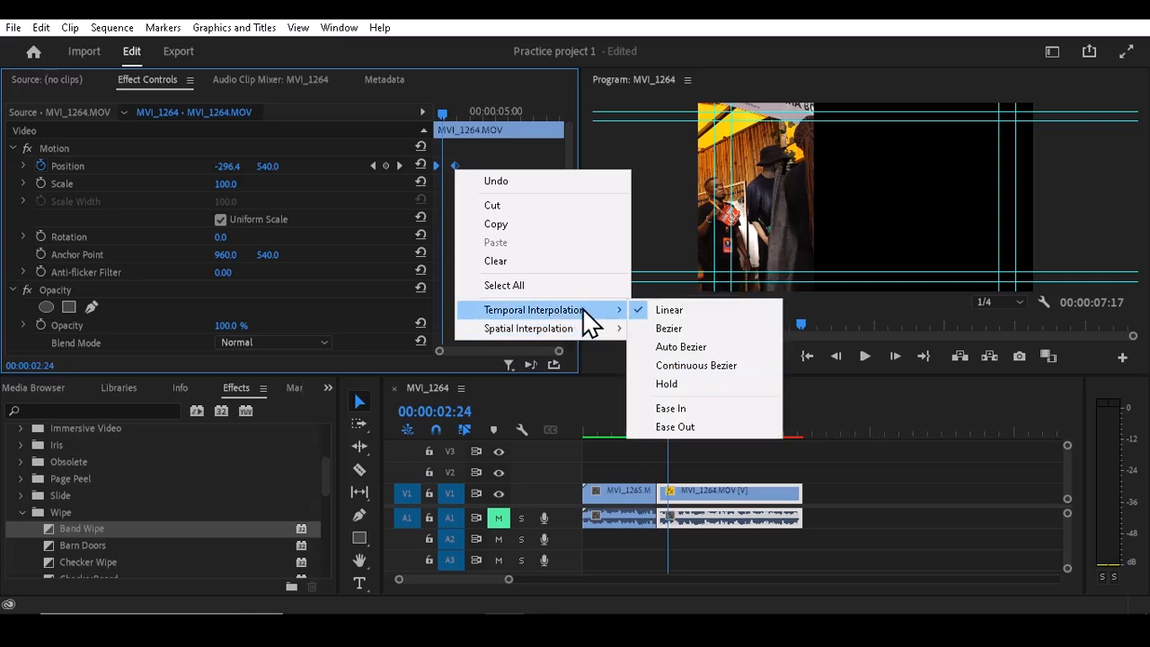
left_click(727, 410)
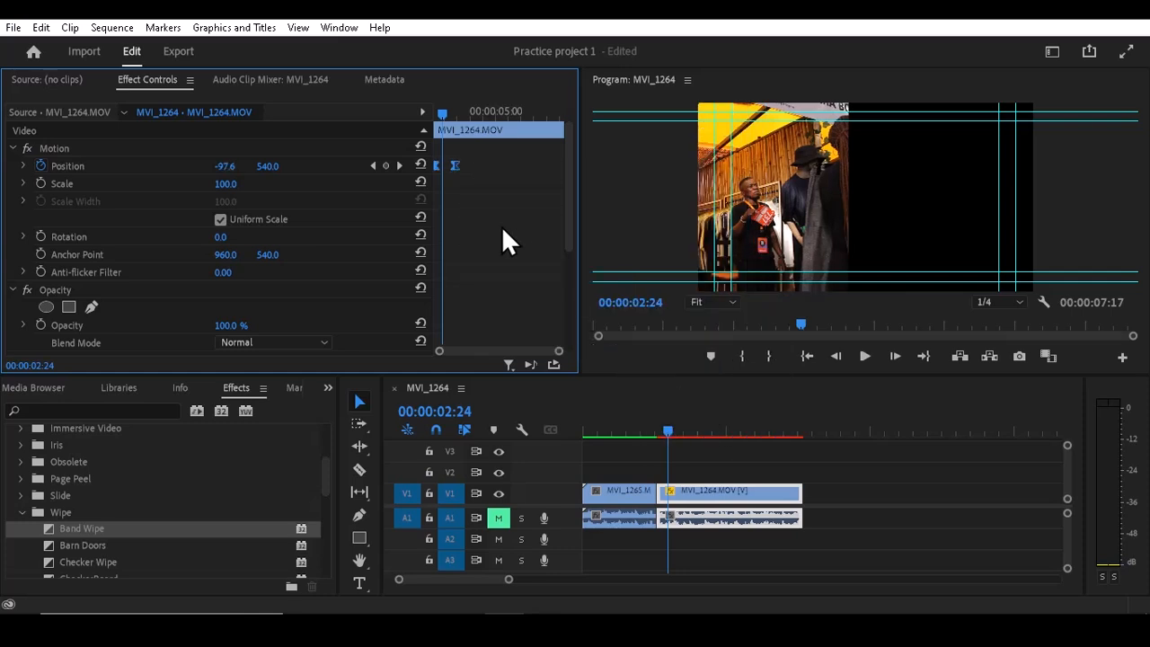
right_click(452, 163)
mouse_move(503, 306)
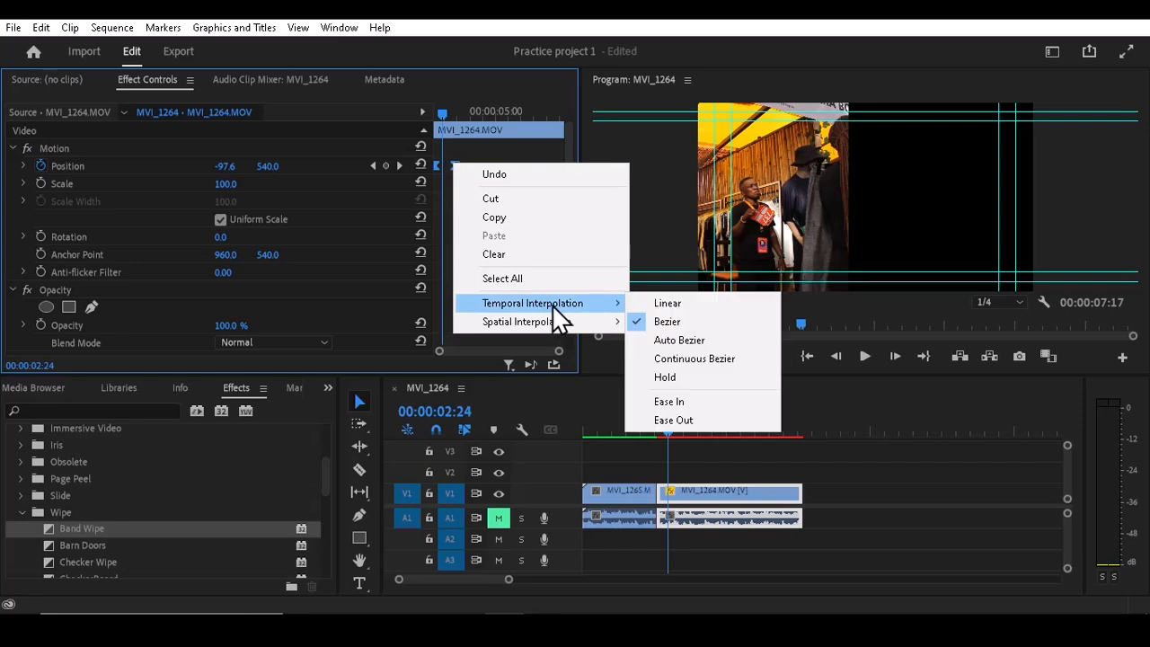
left_click(686, 418)
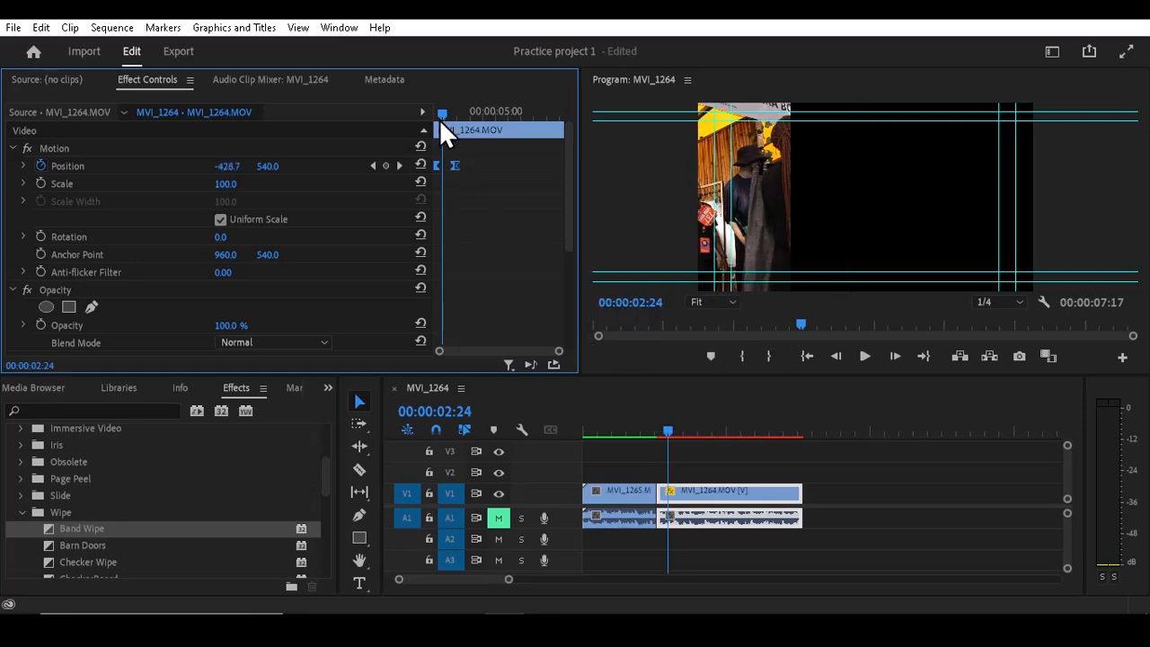
- Play the start of the MVI_1264 clip to preview the eased Position animation
left_click_drag(437, 106, 354, 125)
key("space")
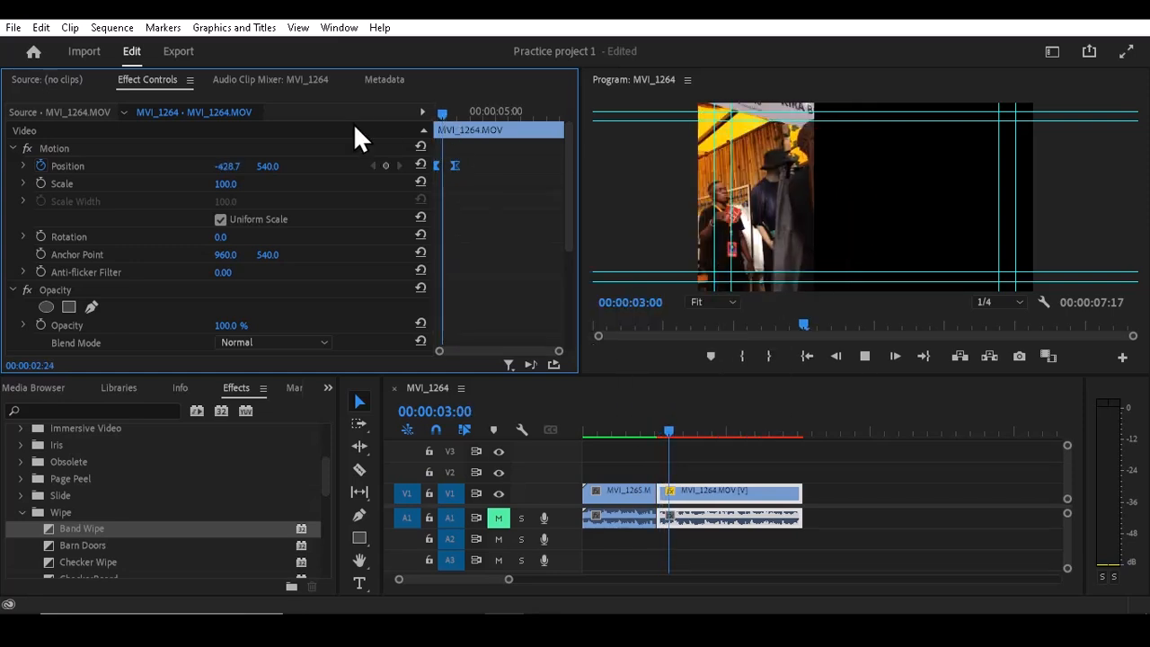
key("space")
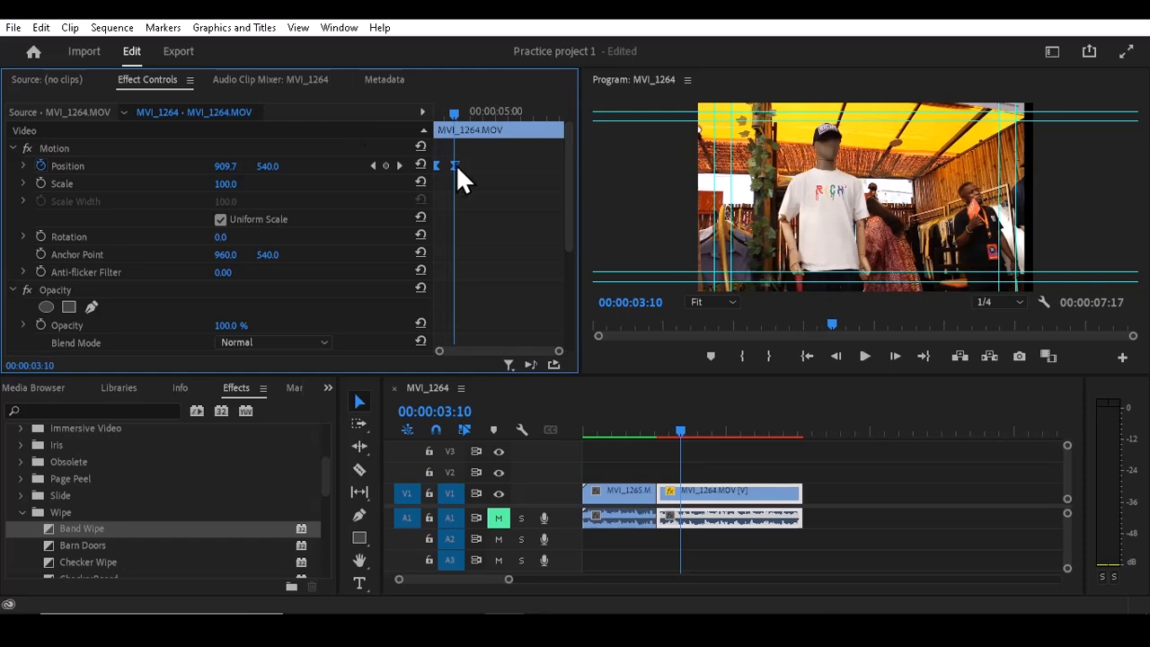
- Shift the two eased Position keyframes toward the middle of the MVI_1264 clip and play the clip to preview the new timing
left_click_drag(455, 163, 494, 159)
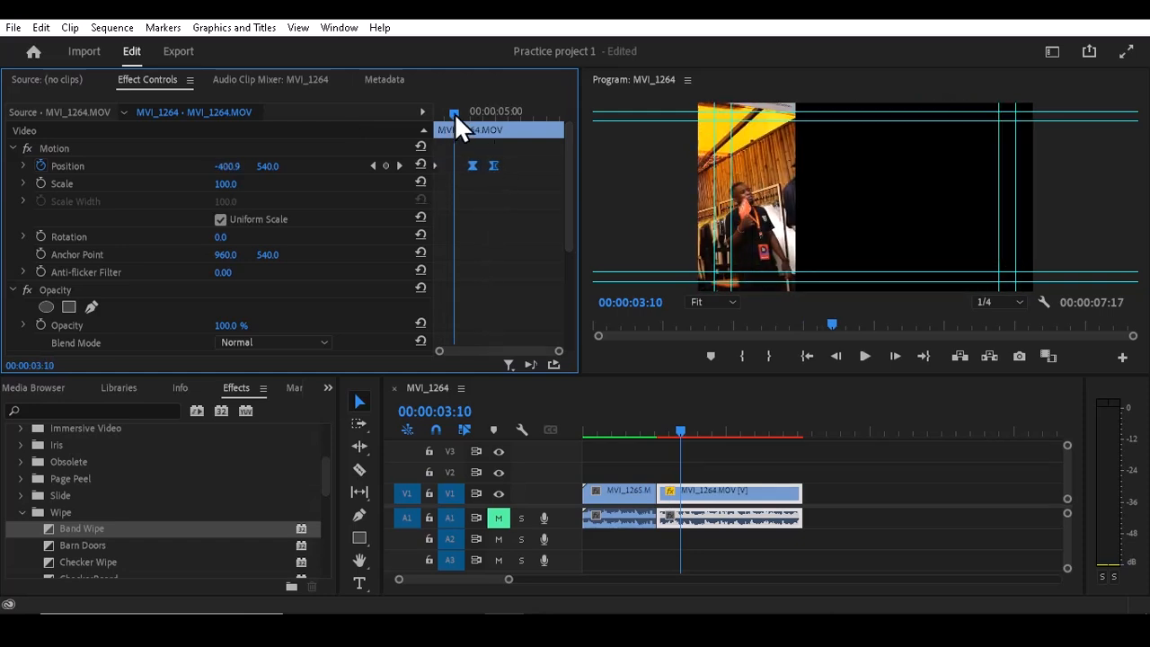
left_click_drag(454, 113, 362, 138)
key("space")
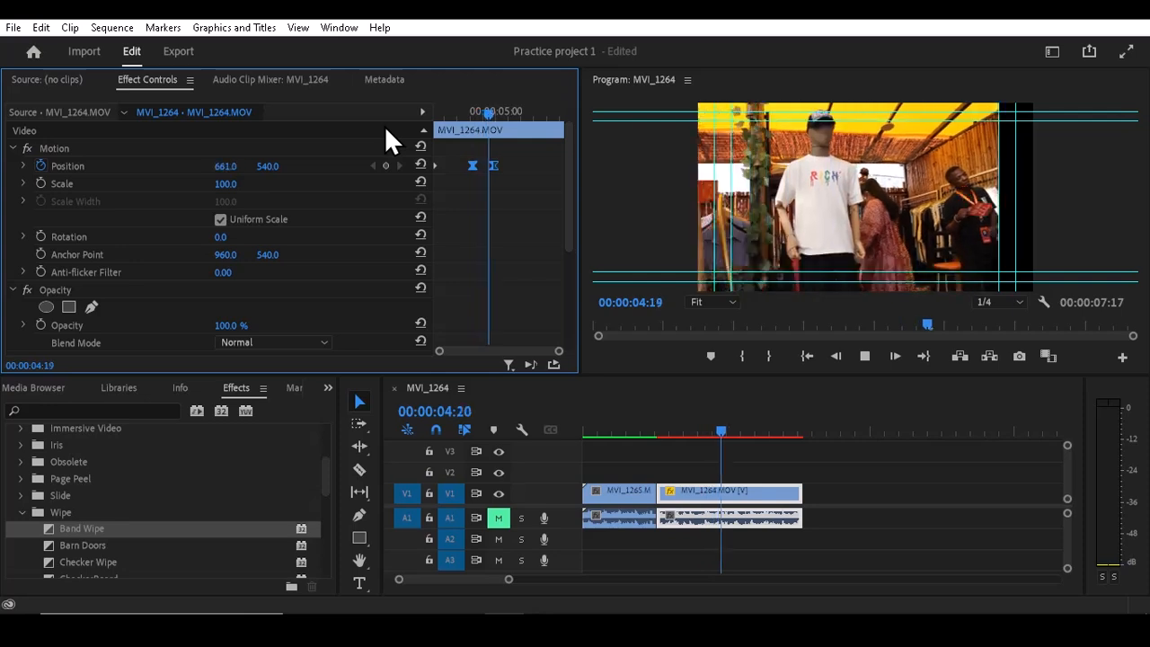
key("space")
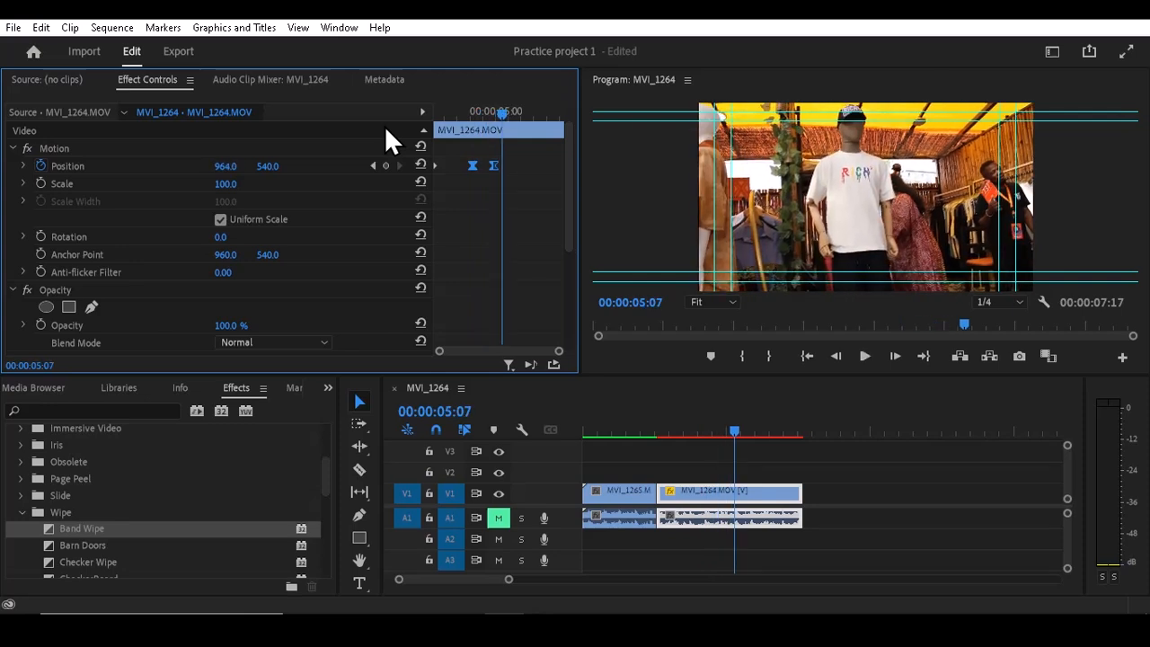
left_click(436, 164)
left_click(441, 111)
key("space")
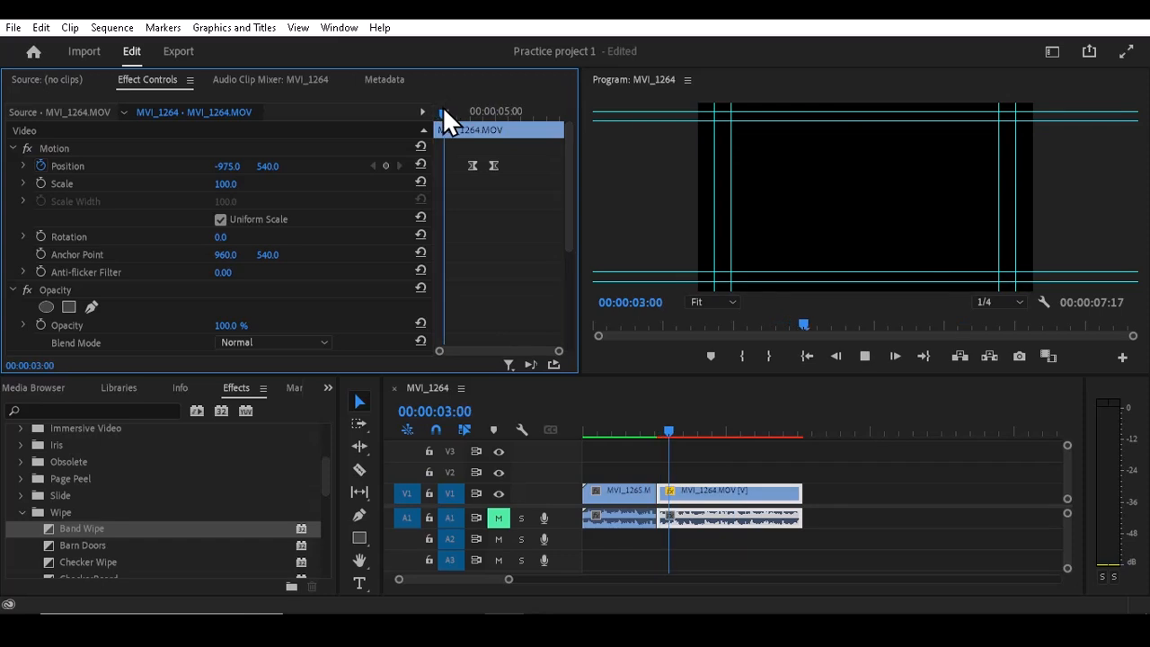
- Scrub through the end of the MVI_1265 clip, up to 00:00:02:02, to examine its slide-out Position animation
left_click_drag(650, 431, 640, 429)
key("Left")
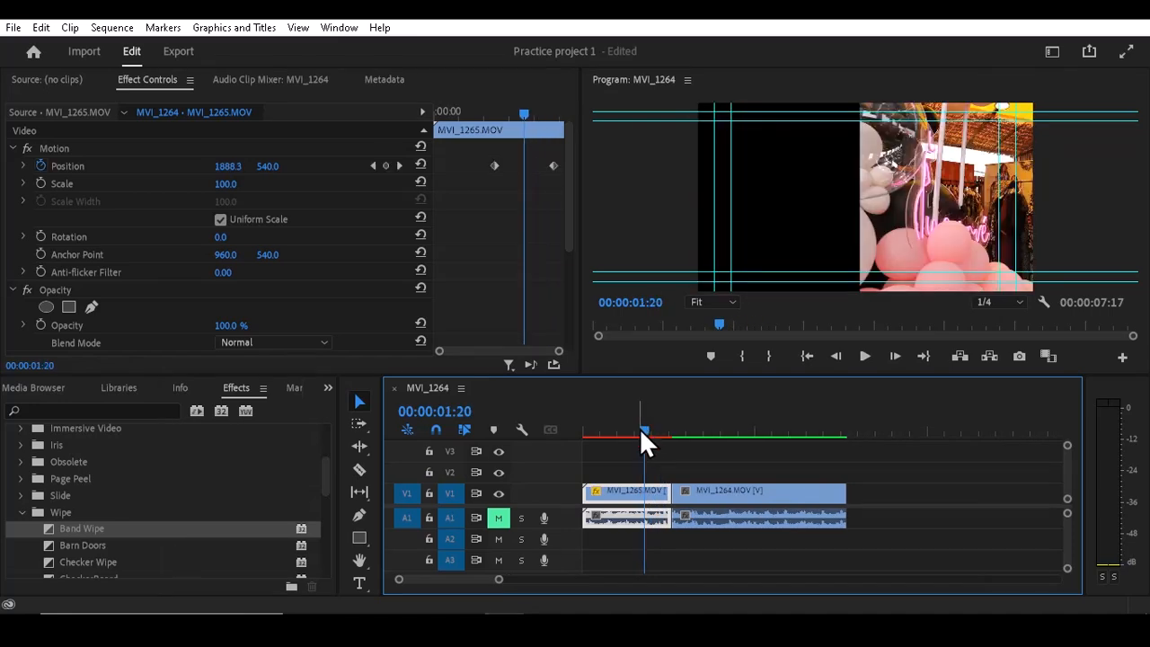
mouse_move(640, 428)
left_mouse_down()
mouse_move(598, 433)
mouse_move(678, 427)
mouse_move(620, 446)
mouse_move(639, 431)
mouse_move(701, 435)
mouse_move(654, 441)
left_mouse_up()
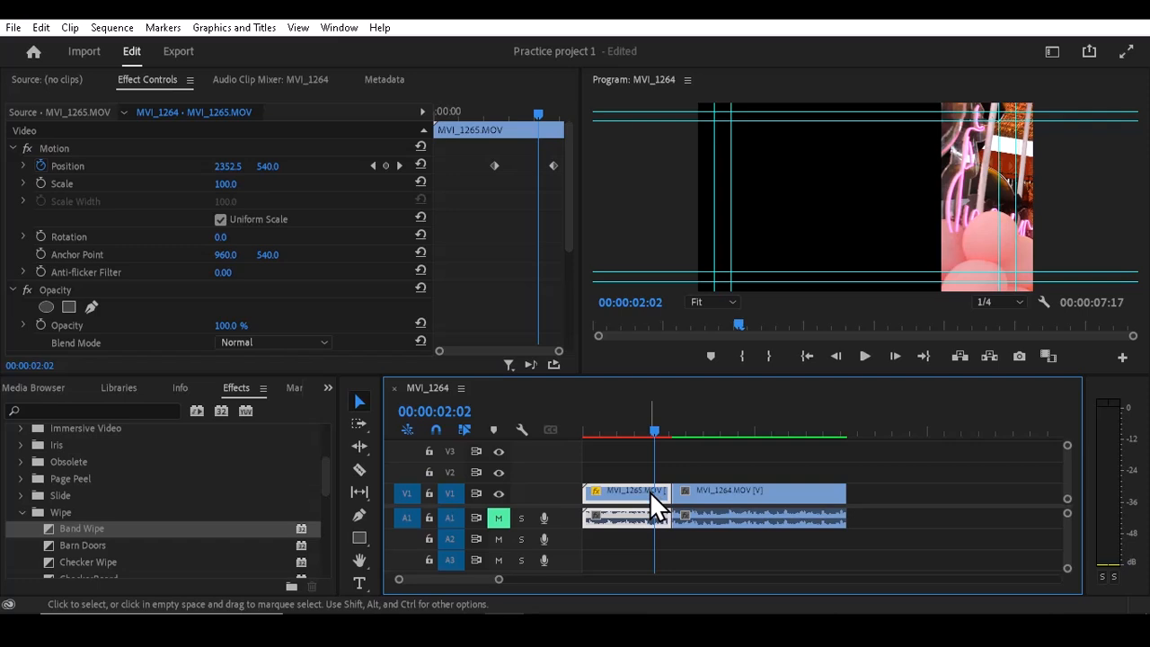
- Move the MVI_1265 clip's video up to track V2 and the MVI_1264 clip's audio down to track A2
left_click_drag(649, 491, 649, 471)
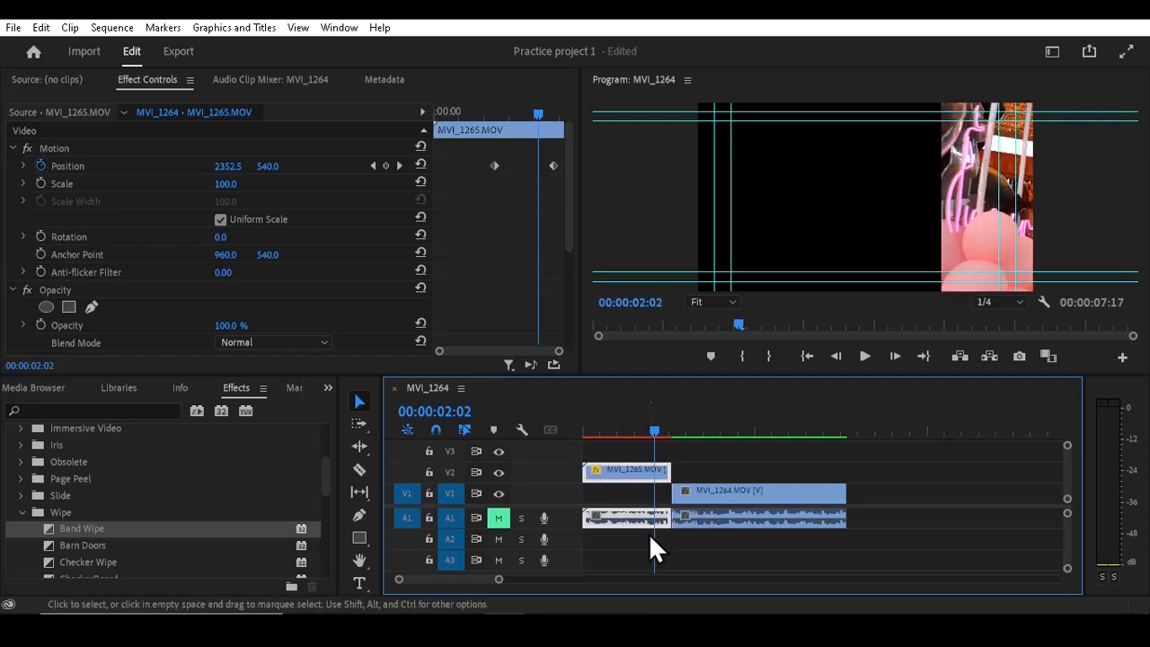
mouse_move(690, 518)
left_mouse_down()
mouse_move(700, 541)
mouse_move(692, 534)
left_mouse_up()
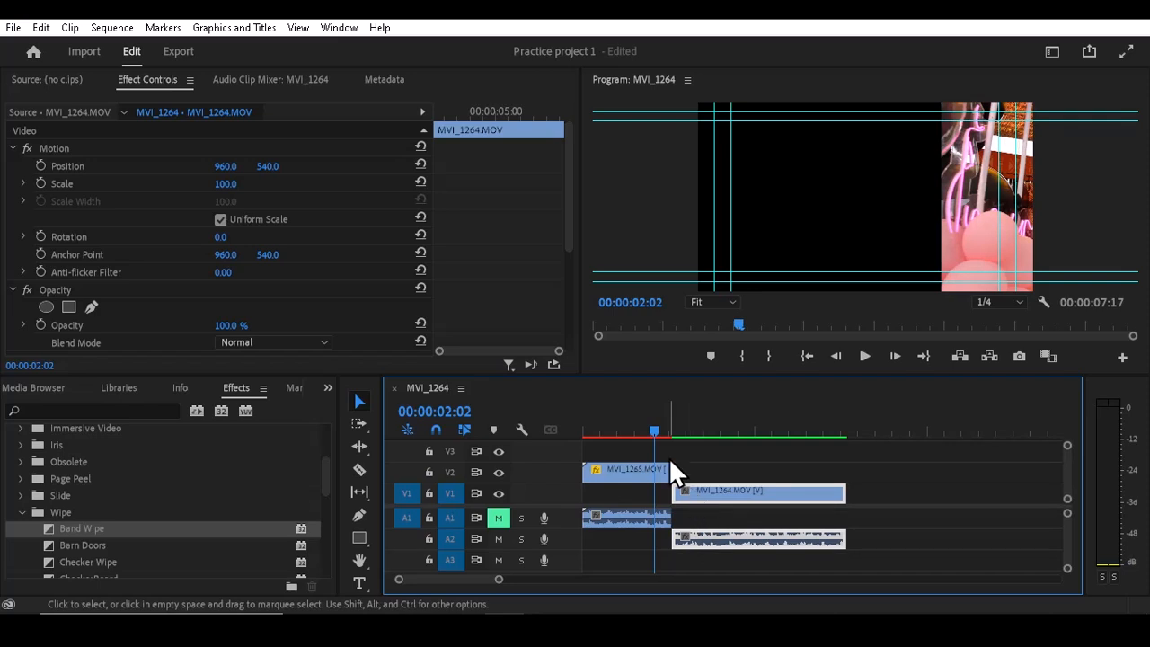
- Shift the MVI_1264 clip to start at 00:00:01:04 beneath MVI_1265, and return the playhead to the sequence start
left_click_drag(651, 431, 621, 432)
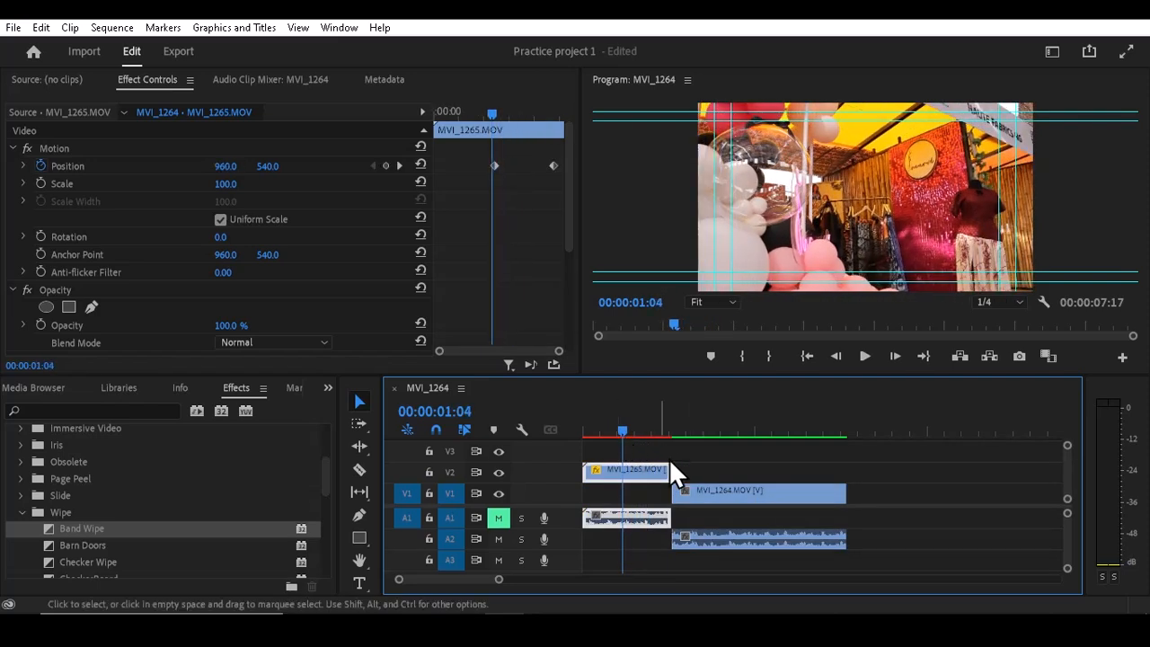
left_click_drag(698, 494, 651, 493)
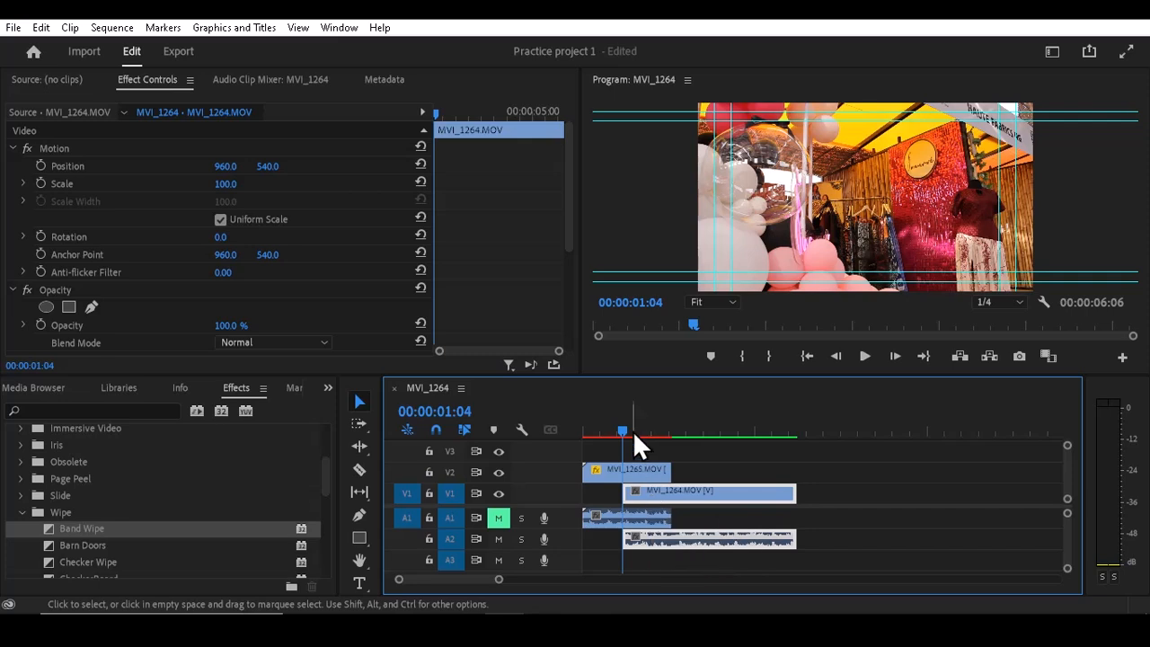
left_click_drag(619, 426, 561, 435)
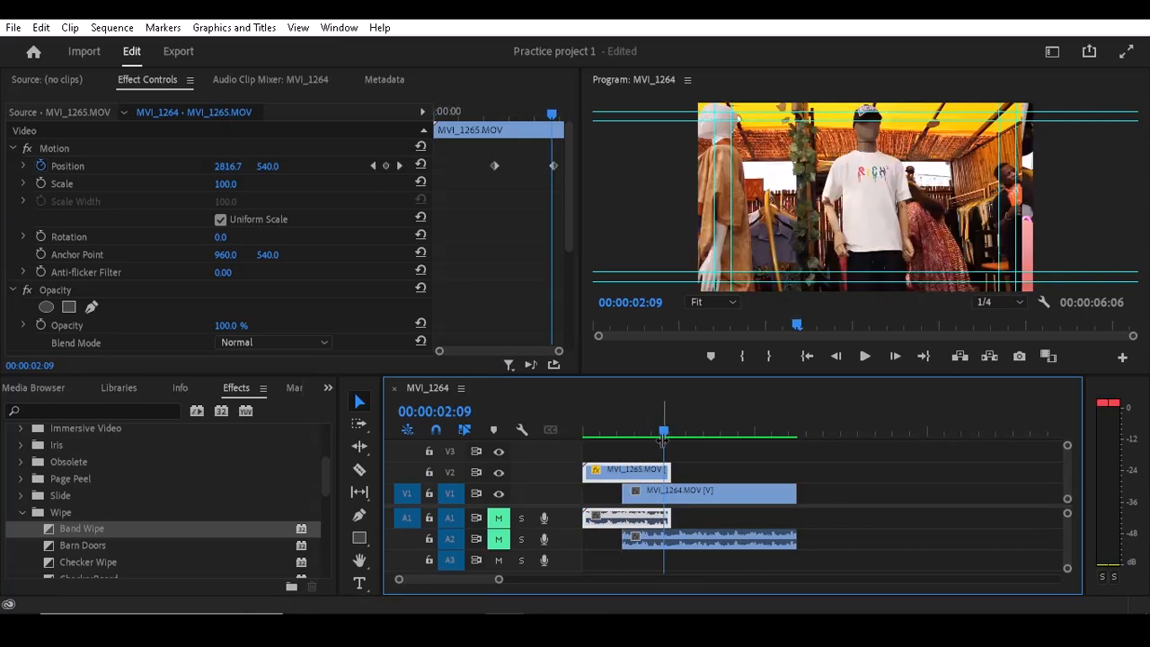
- Move the playhead to 00:00:03:02 and collapse the Wipe transitions folder
left_click_drag(662, 432, 691, 431)
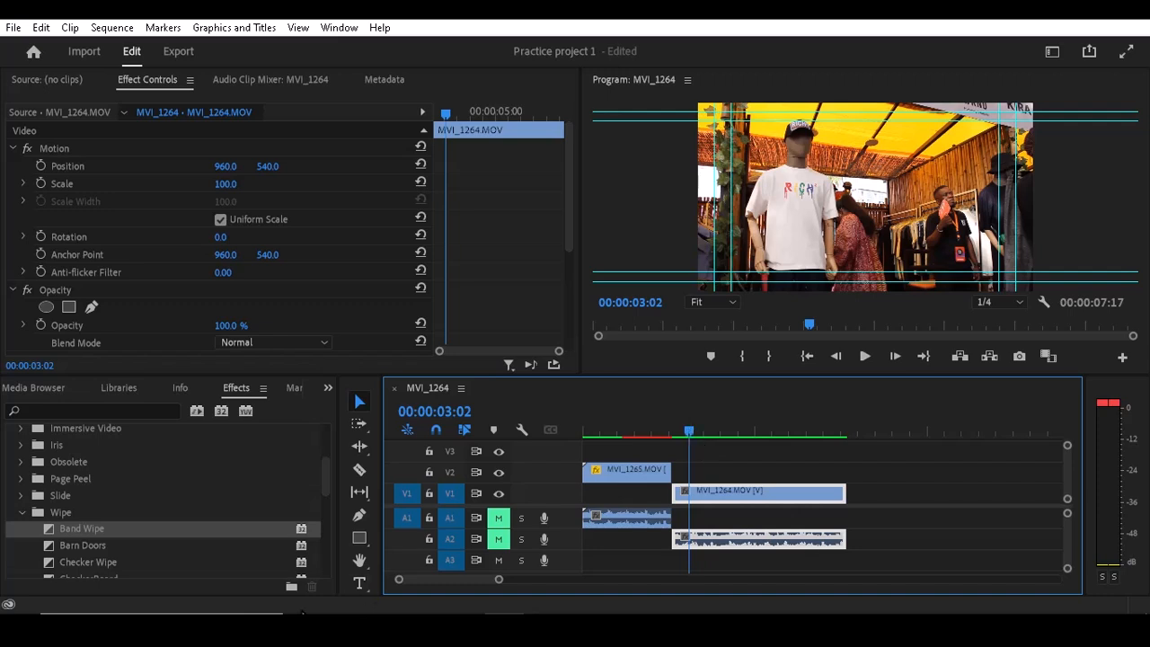
left_click(22, 512)
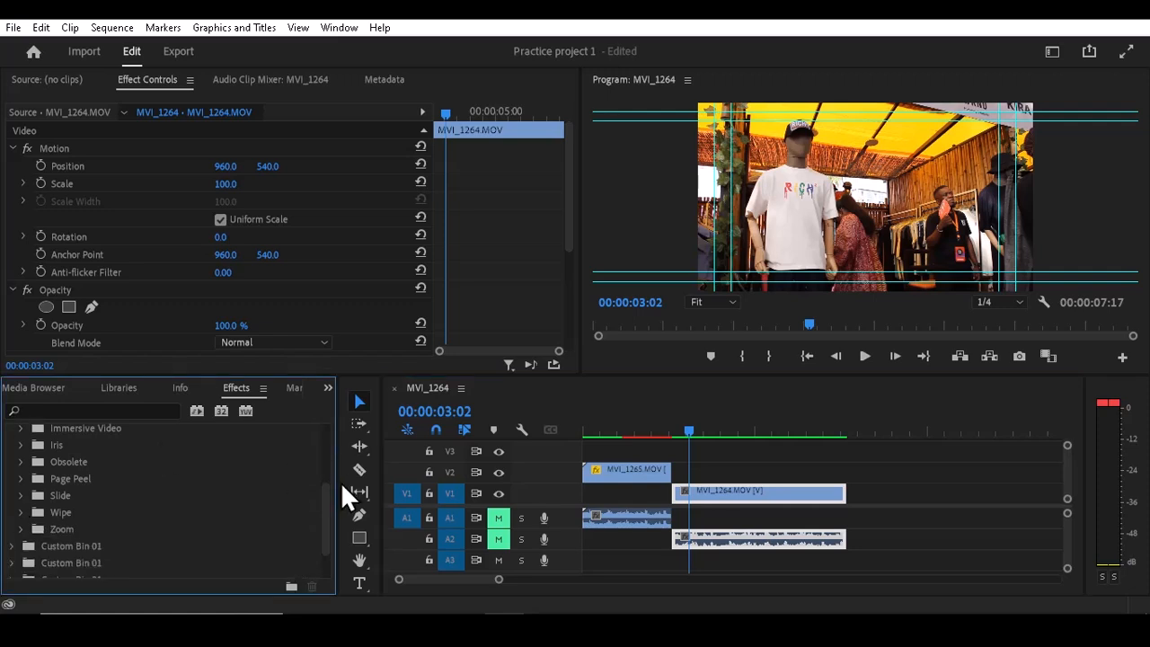
- Collapse the Video Transitions folder and expand the Blur & Sharpen folder under Video Effects
left_click_drag(326, 498, 322, 450)
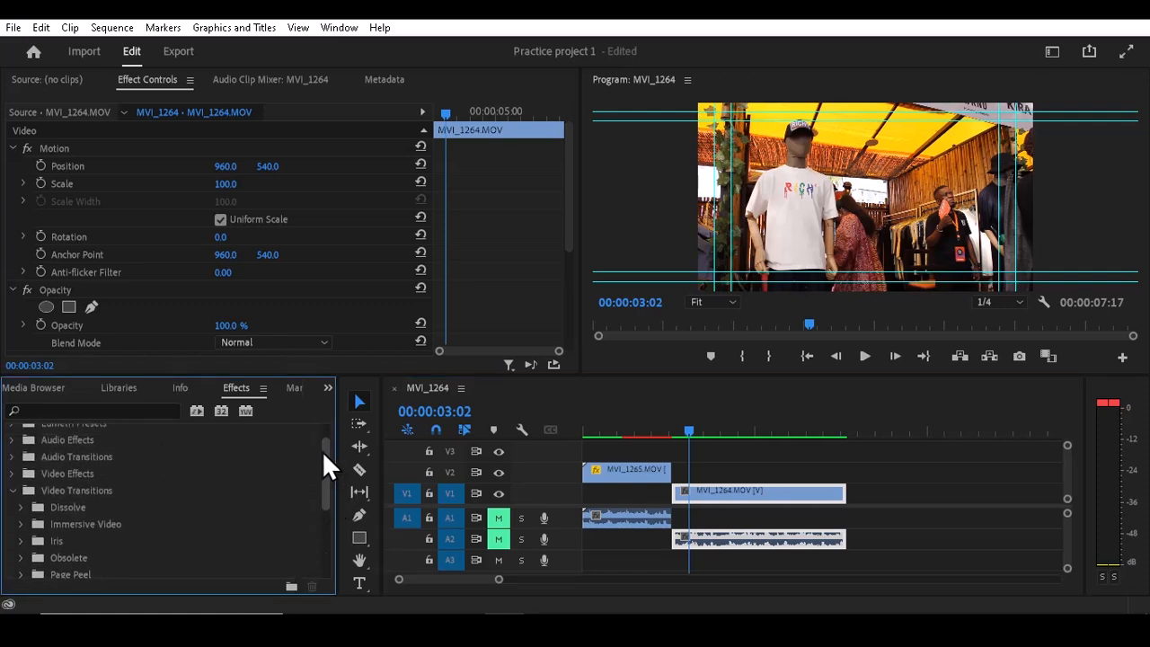
left_click(12, 490)
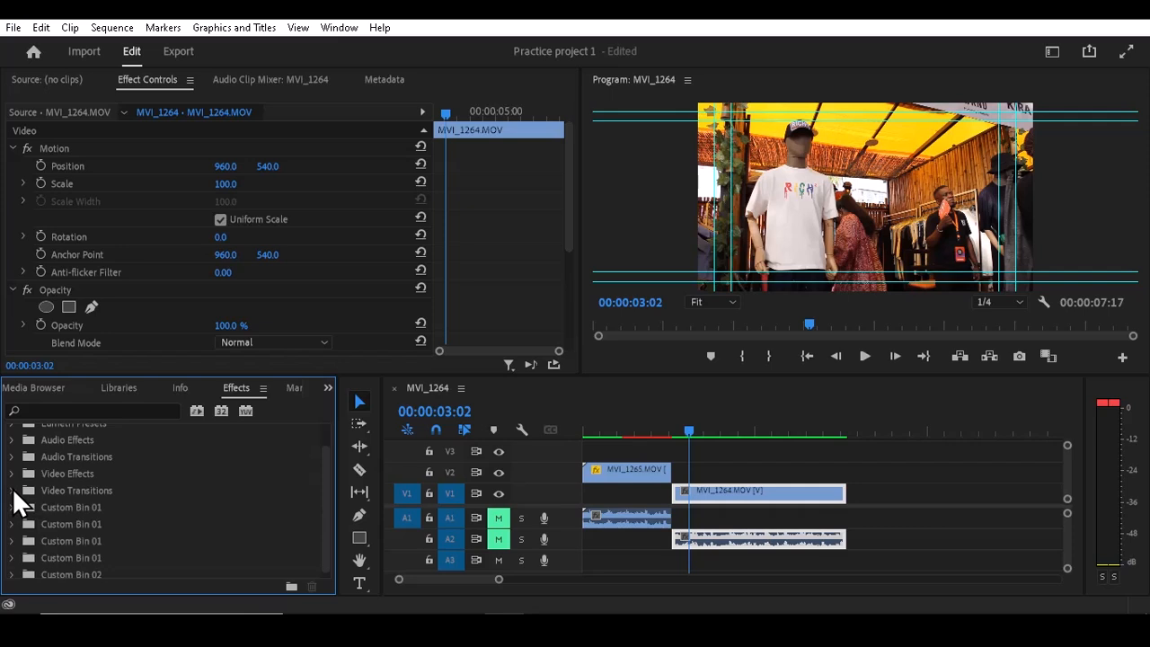
left_click(11, 473)
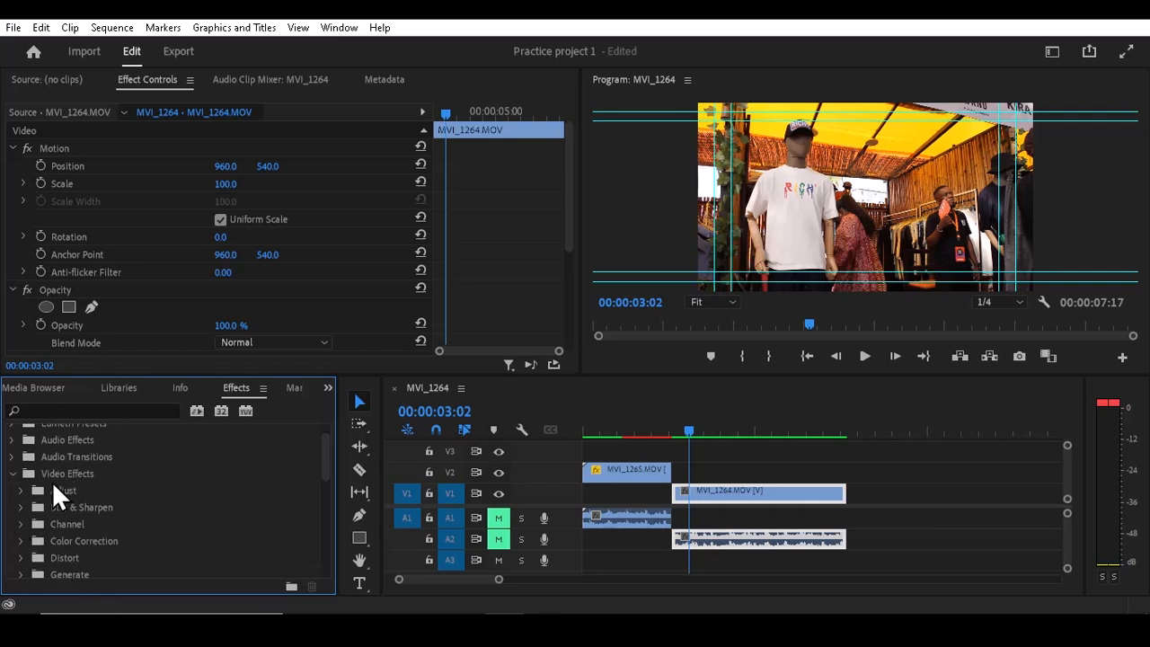
left_click(22, 506)
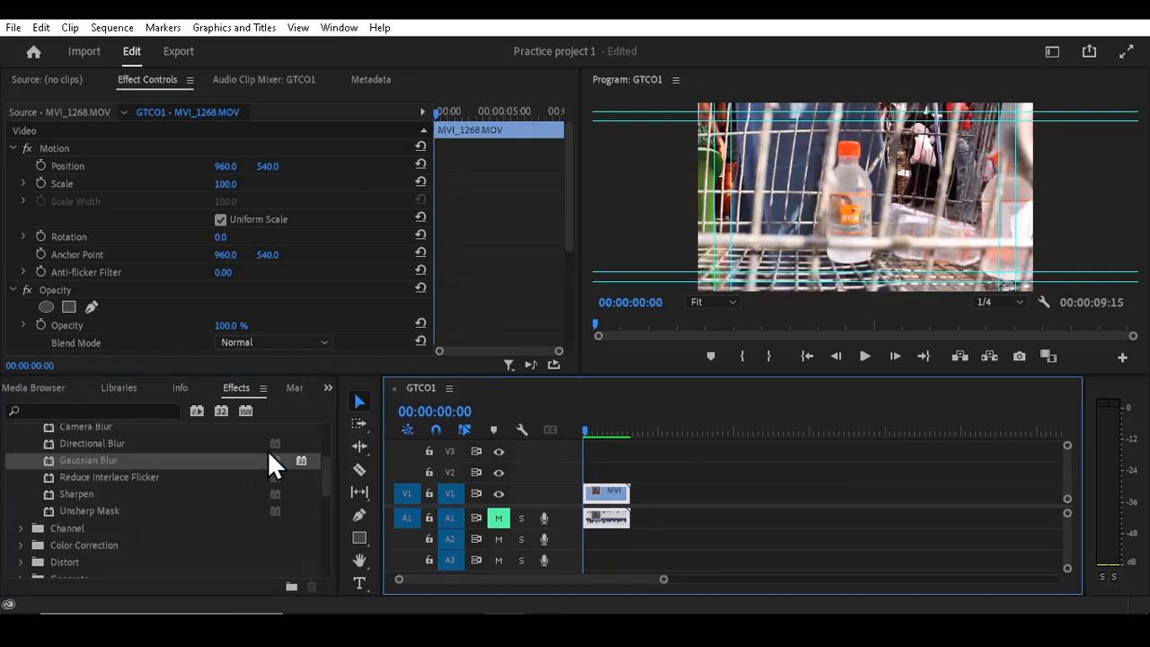
- Apply Gaussian Blur to the MVI_1268 clip in the GTCO1 sequence and increase its Blurriness
left_click_drag(108, 461, 590, 500)
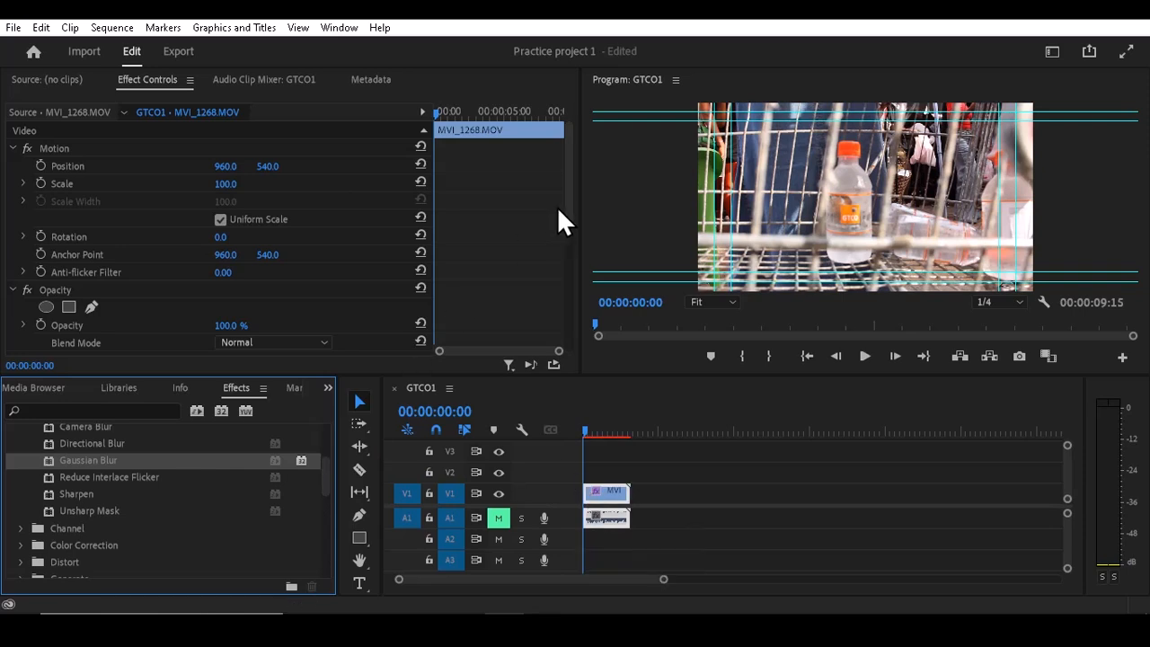
left_click_drag(567, 203, 564, 254)
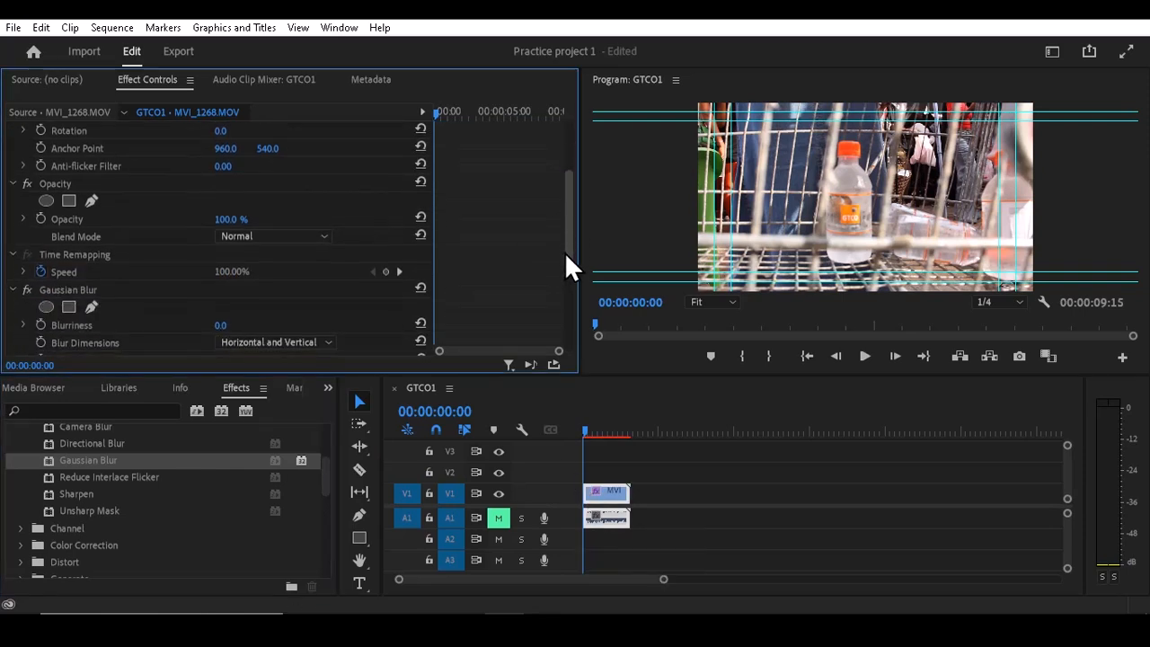
mouse_move(221, 326)
left_mouse_down()
mouse_move(281, 326)
mouse_move(226, 326)
mouse_move(238, 326)
left_mouse_up()
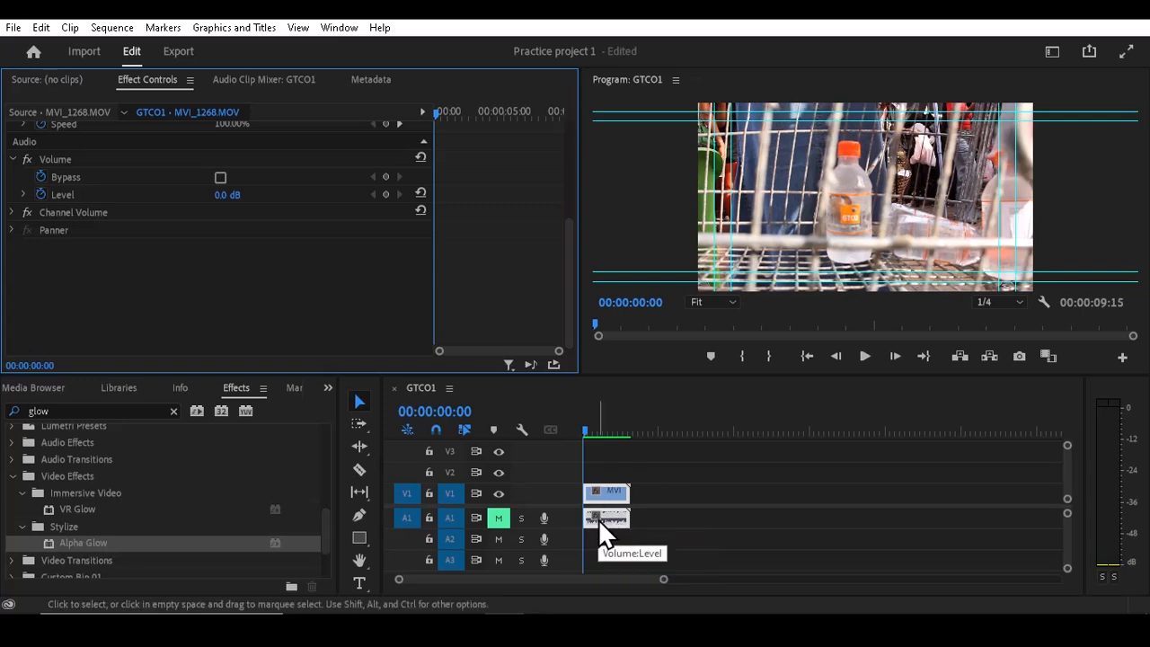
- Clear the "glow" effects search and expand the Distort folder under Video Effects
left_click(23, 493)
left_click(14, 475)
left_click(16, 476)
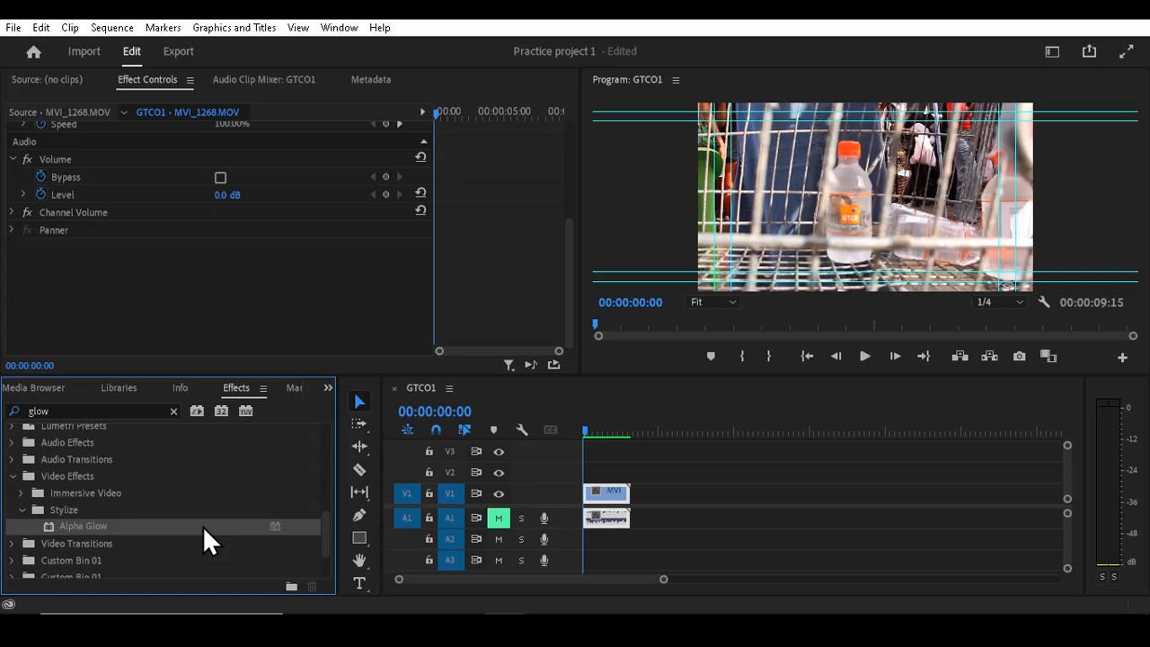
left_click(173, 410)
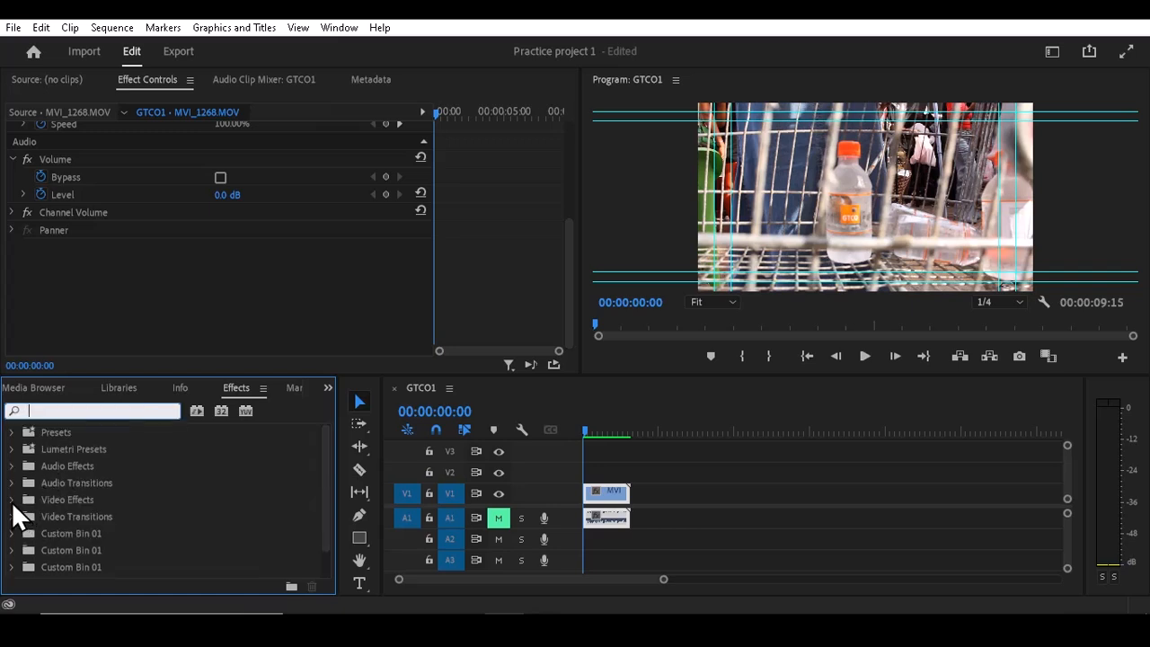
left_click(12, 500)
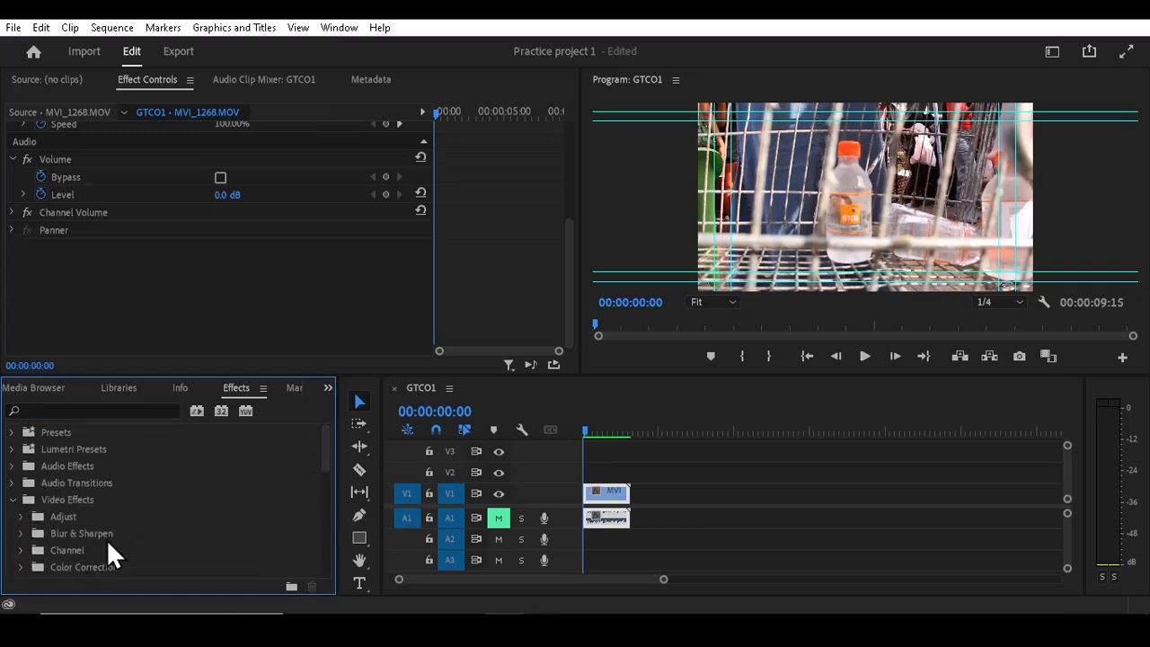
left_click_drag(323, 448, 326, 480)
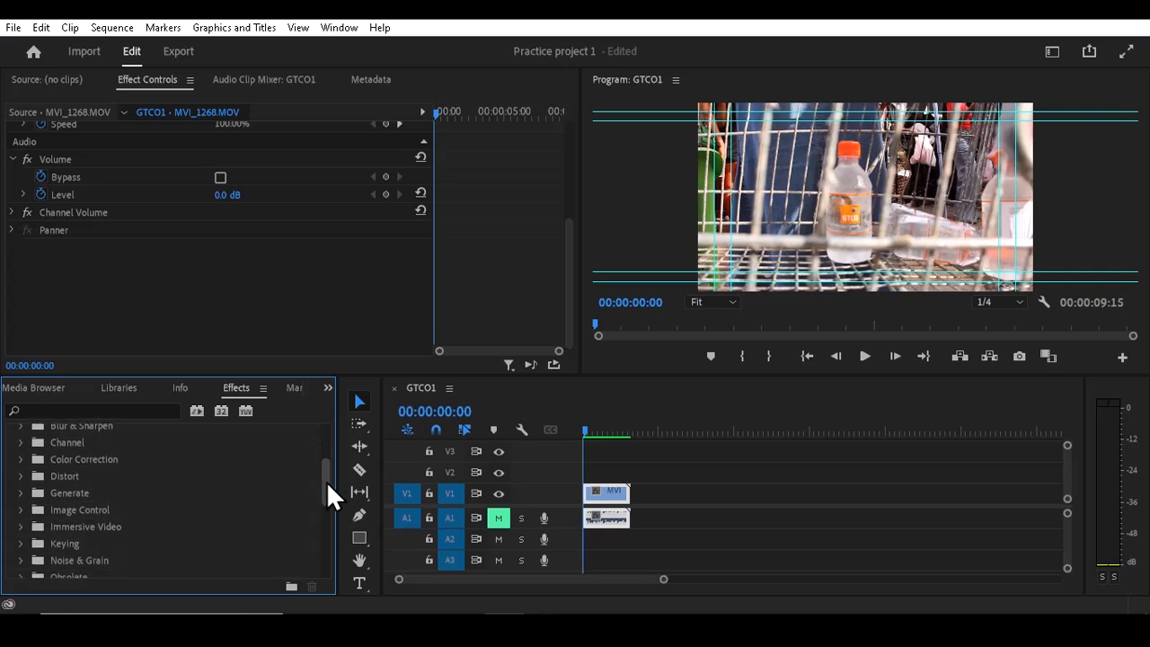
left_click(25, 474)
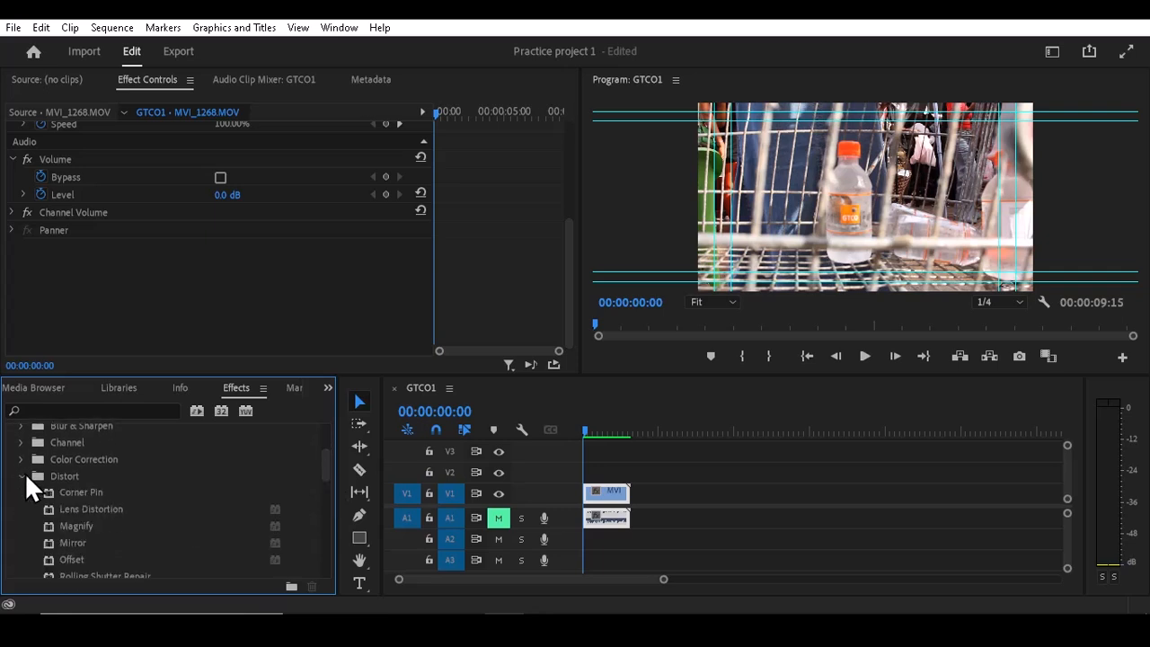
- Apply the Lens Distortion effect to the MVI_1268 clip and set its Curvature to 100
left_click(89, 524)
left_click(93, 539)
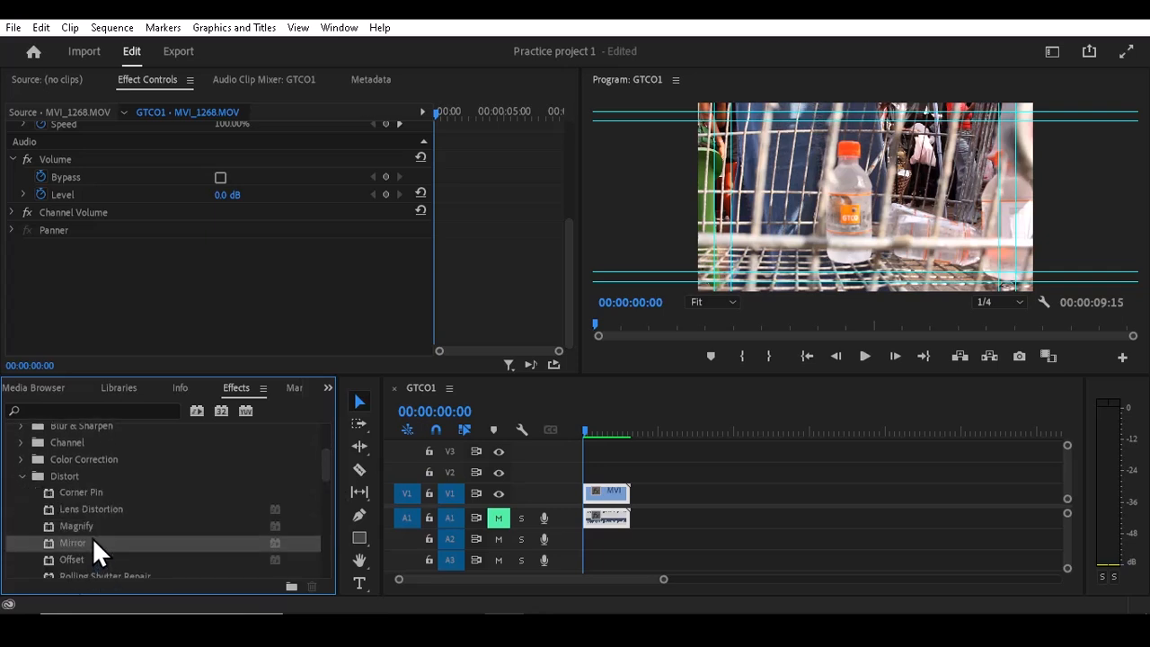
left_click(91, 559)
left_click_drag(97, 509, 595, 490)
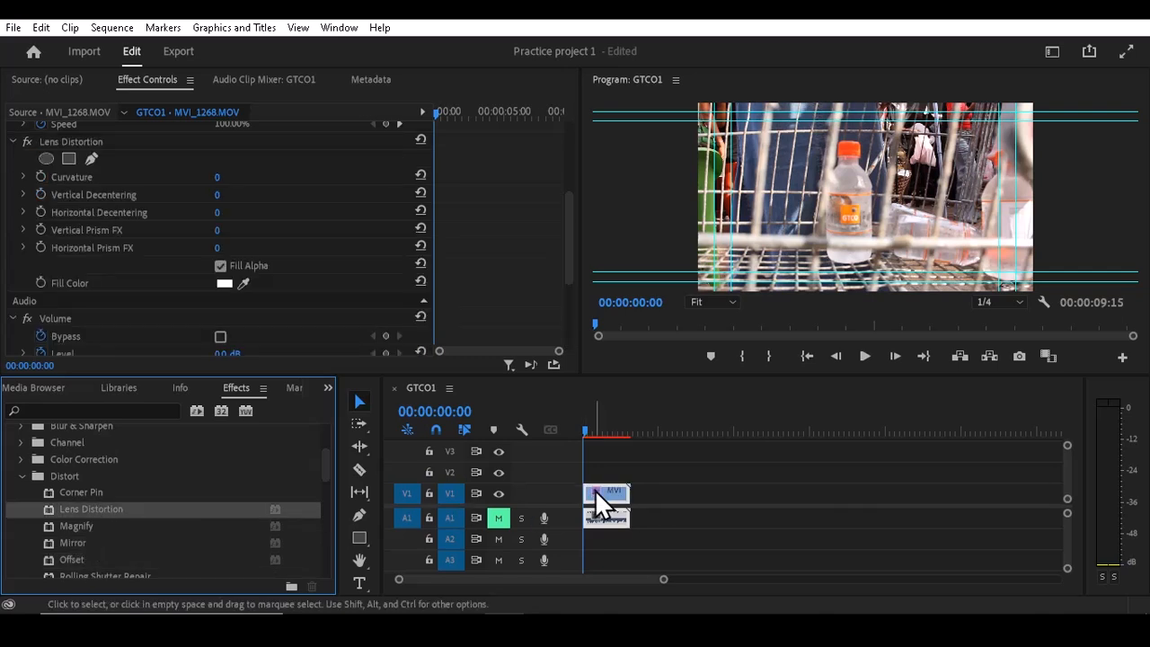
scroll(570, 238, "up", 4)
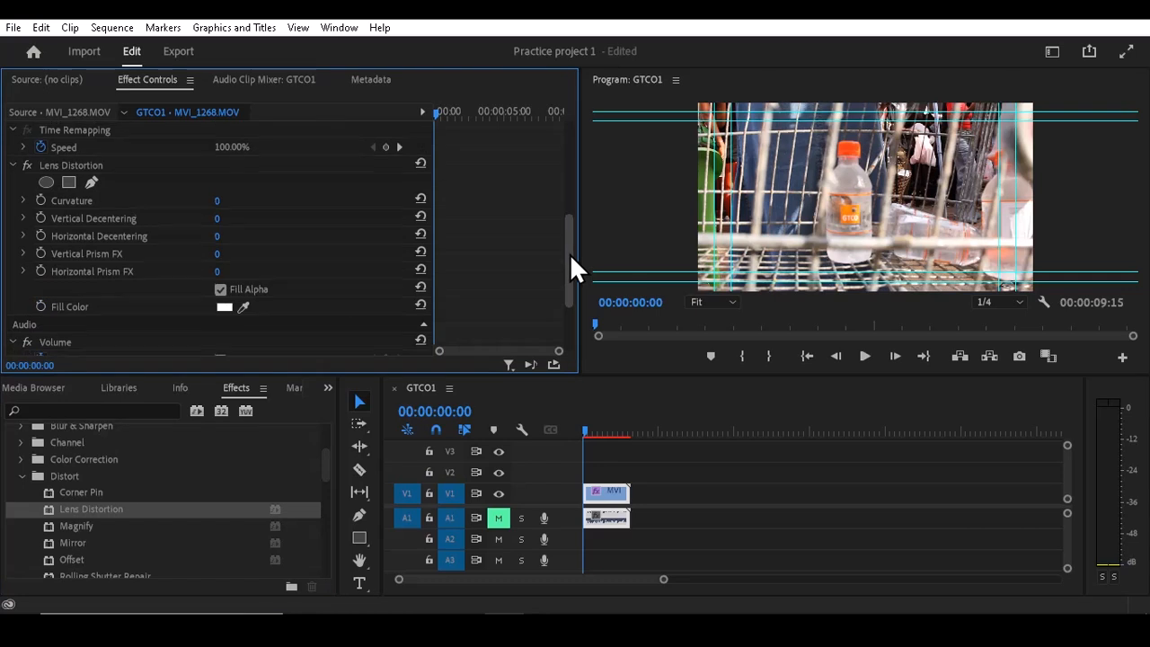
scroll(570, 236, "down", 2)
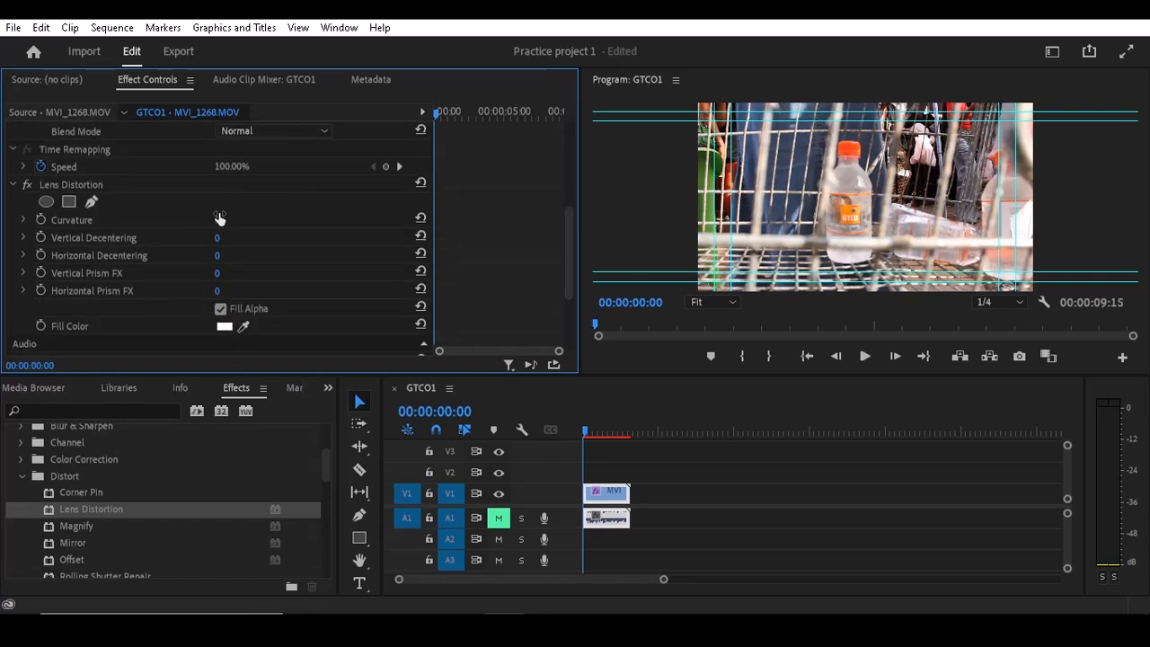
left_click_drag(219, 218, 297, 218)
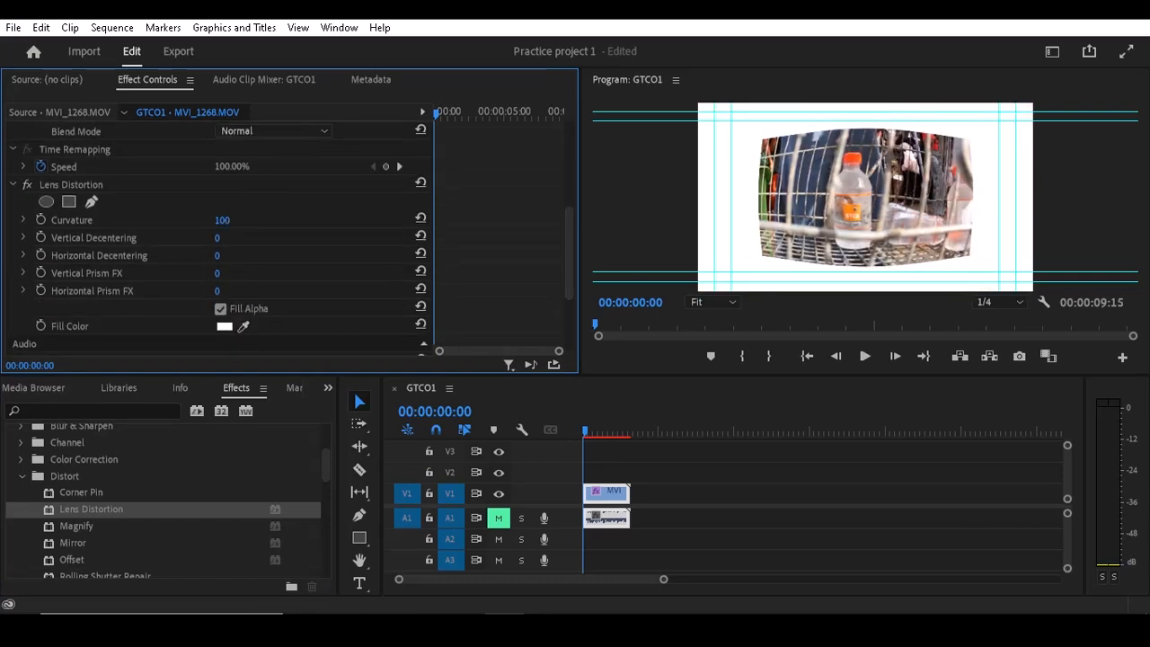
- Try Lens Distortion with Vertical Decentering 45 and both Prism FX values at 100, and undo these changes
left_click(215, 257)
left_click_drag(218, 238, 296, 273)
left_click_drag(223, 289, 238, 256)
key("ctrl+z")
key("ctrl+z")
key("ctrl+z")
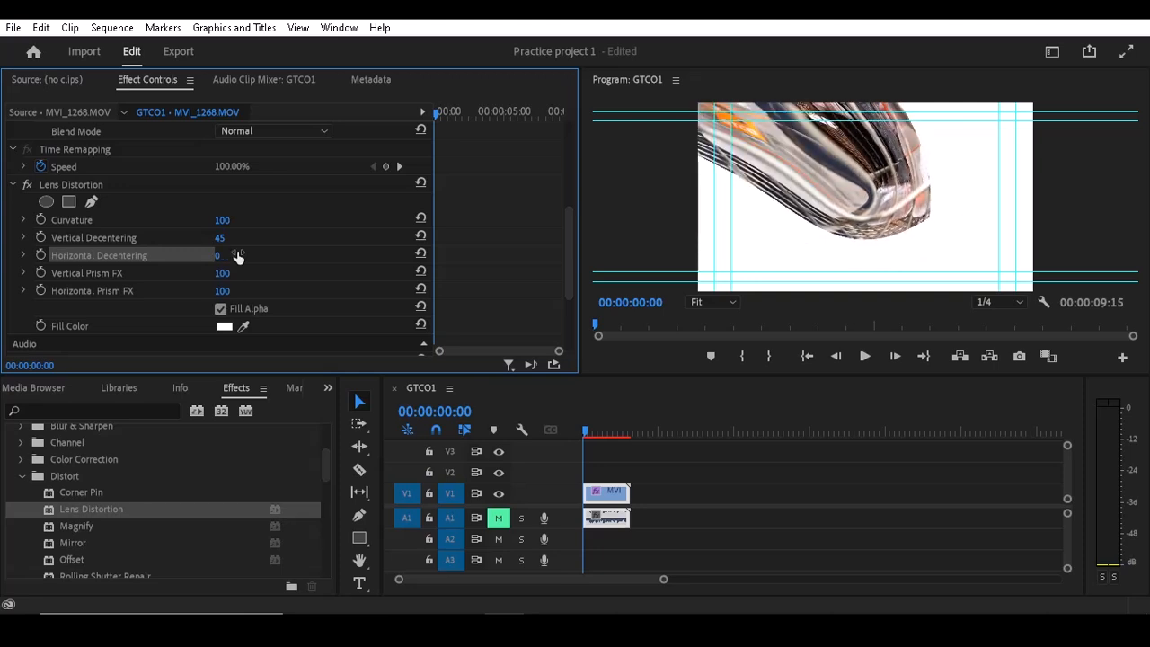
key("ctrl+z")
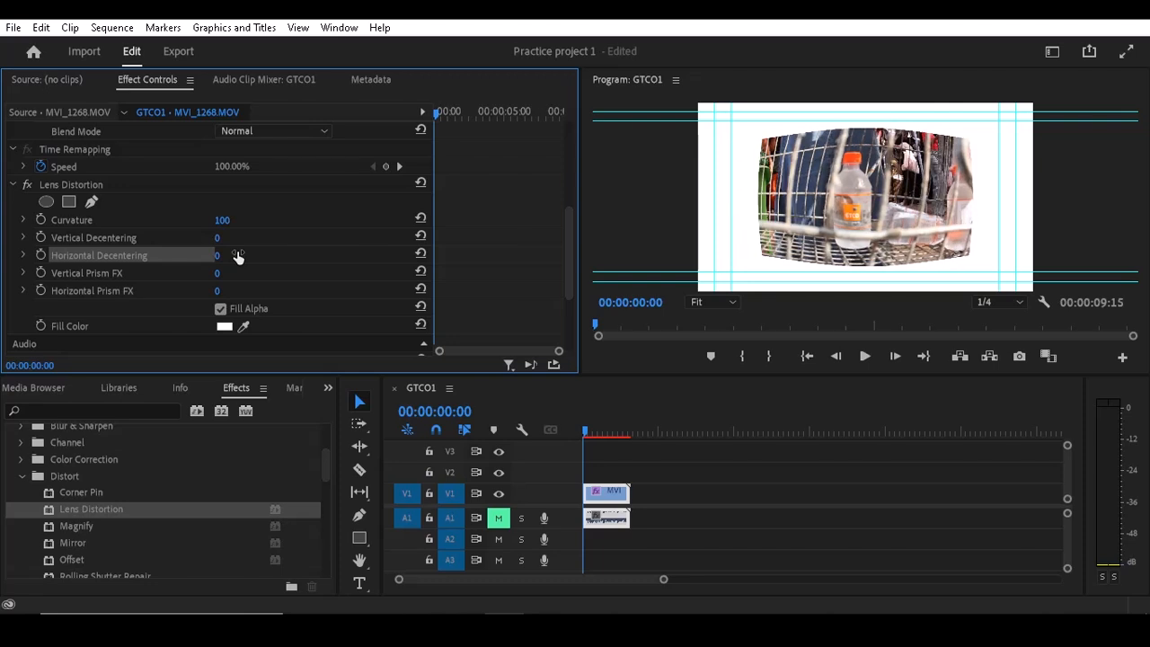
- Preview Lens Distortion with Curvature 13 by playing up to 00:00:05:10, and undo the Curvature changes back to 0
mouse_move(223, 221)
left_mouse_down()
mouse_move(162, 221)
mouse_move(238, 222)
left_mouse_up()
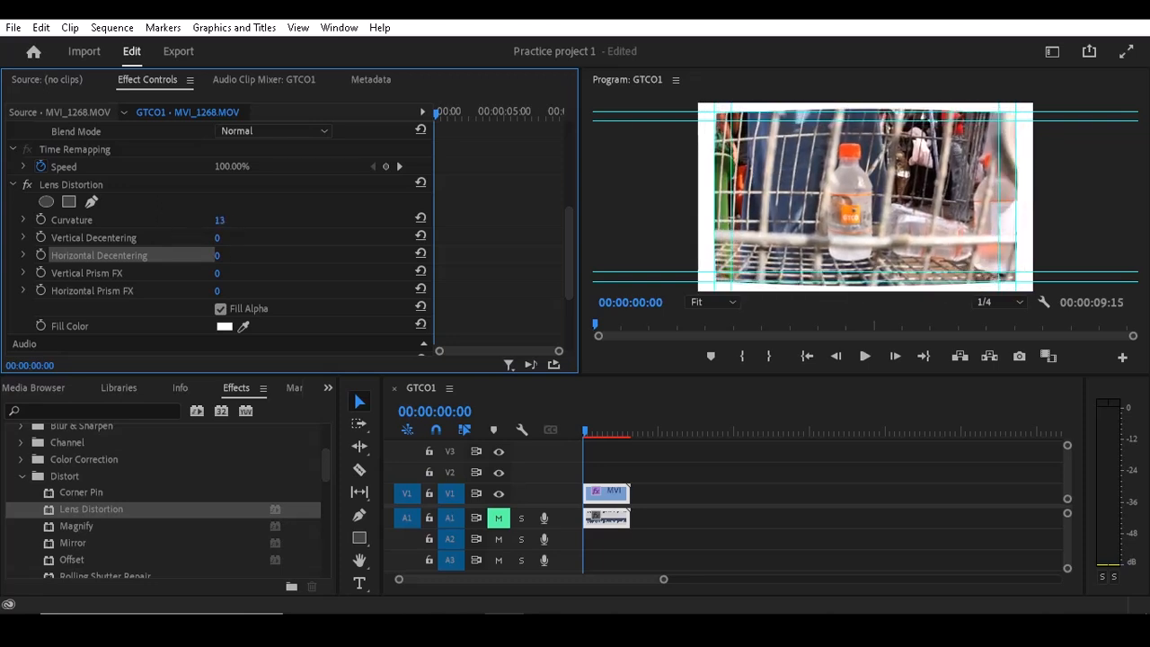
key("space")
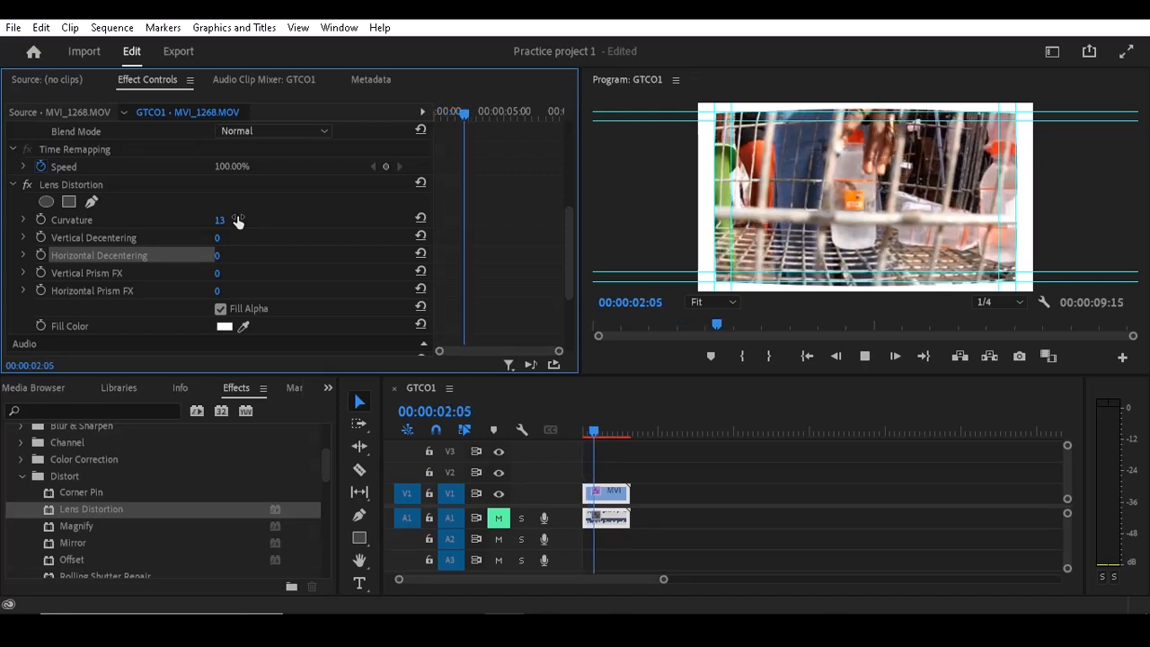
key("space")
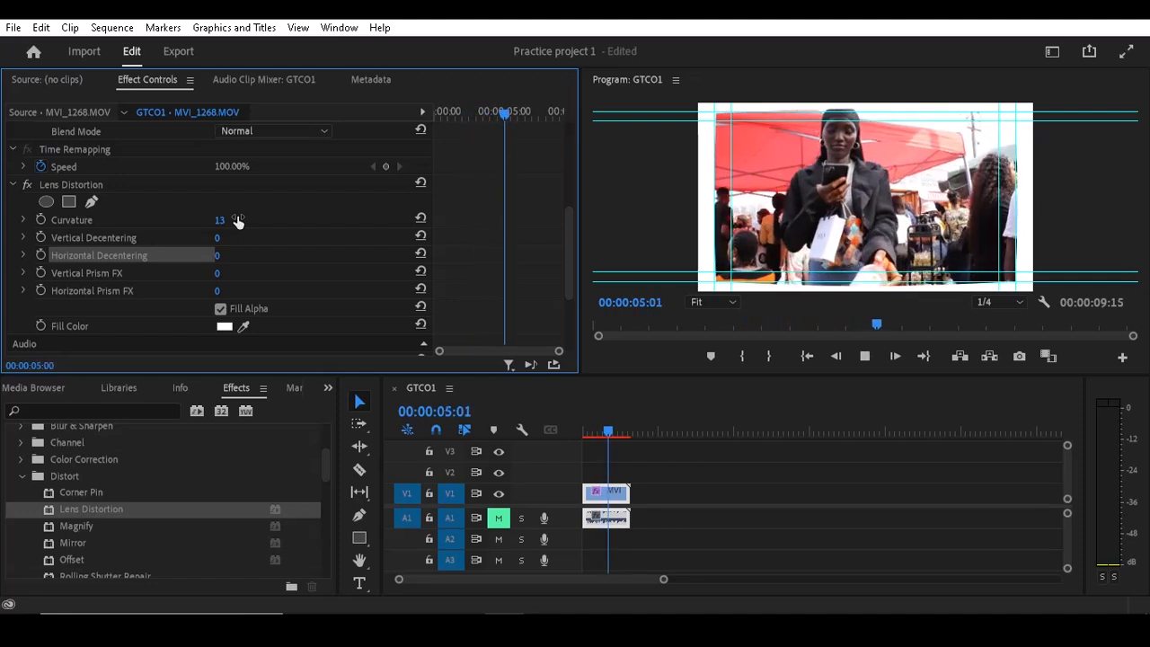
key("space")
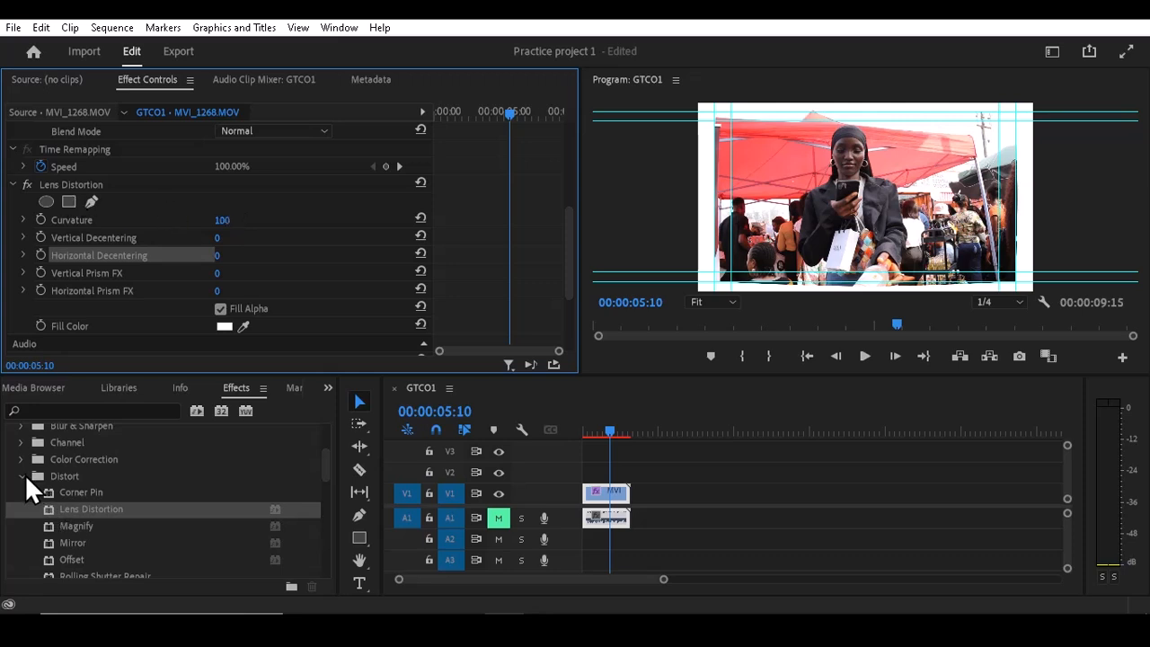
key("ctrl+z")
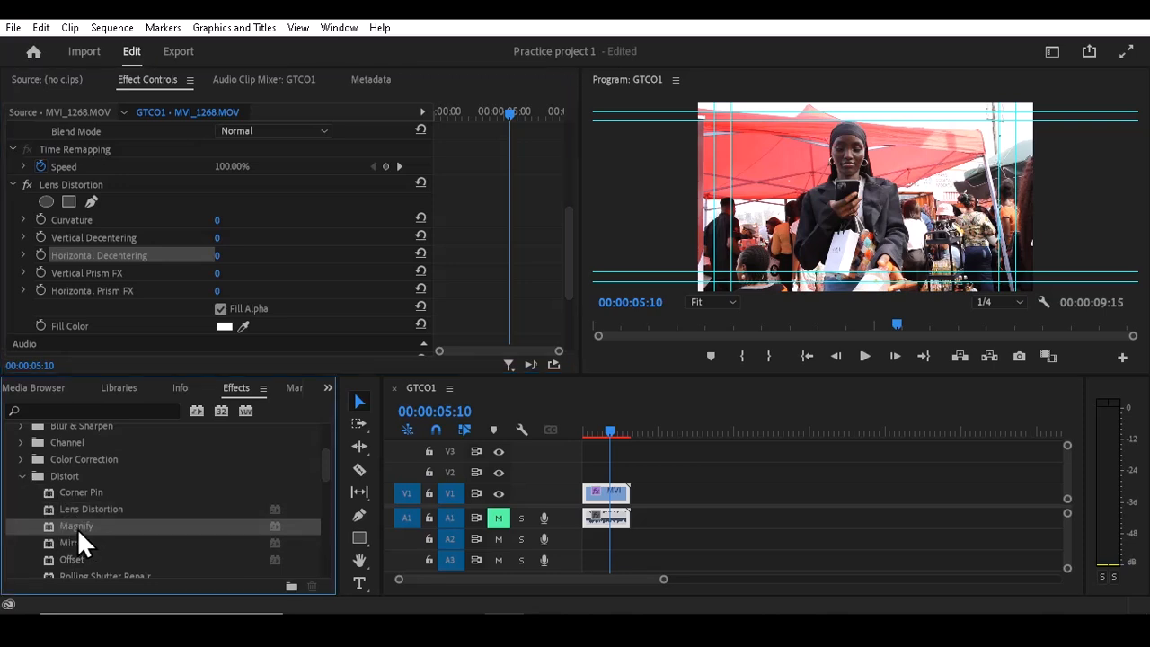
- Apply the Magnify effect to the MVI_1268 clip with its Center at 845, 609 and Magnification at 151
left_click_drag(77, 528, 603, 494)
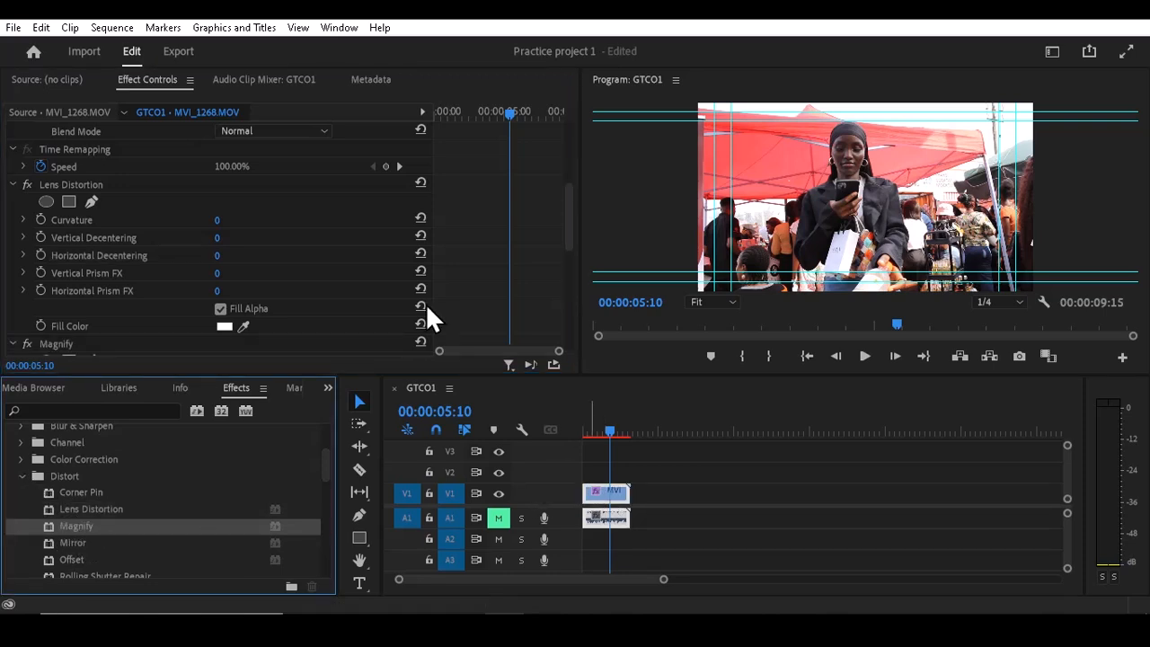
left_click_drag(566, 233, 573, 269)
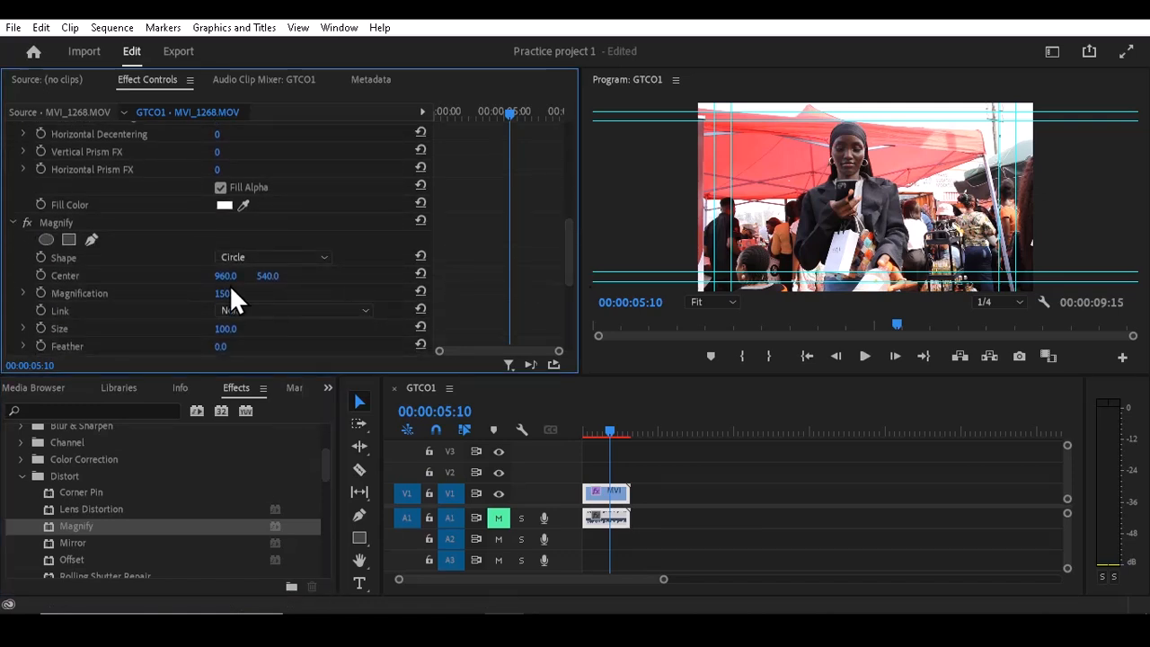
left_click_drag(225, 276, 122, 276)
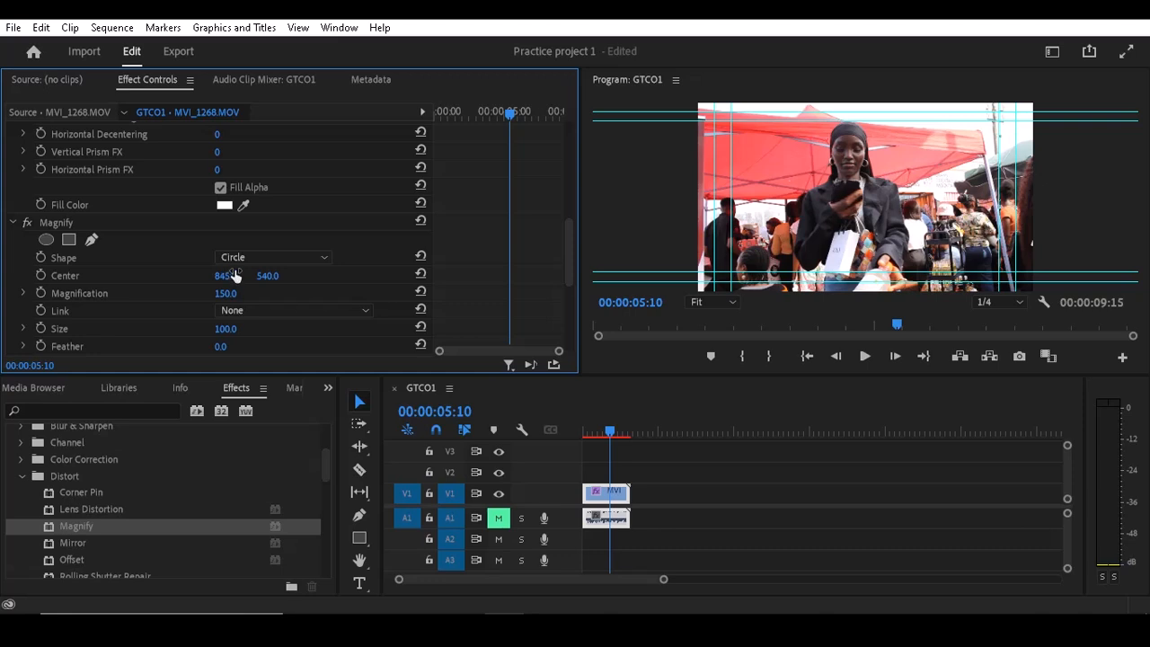
left_click_drag(265, 276, 329, 276)
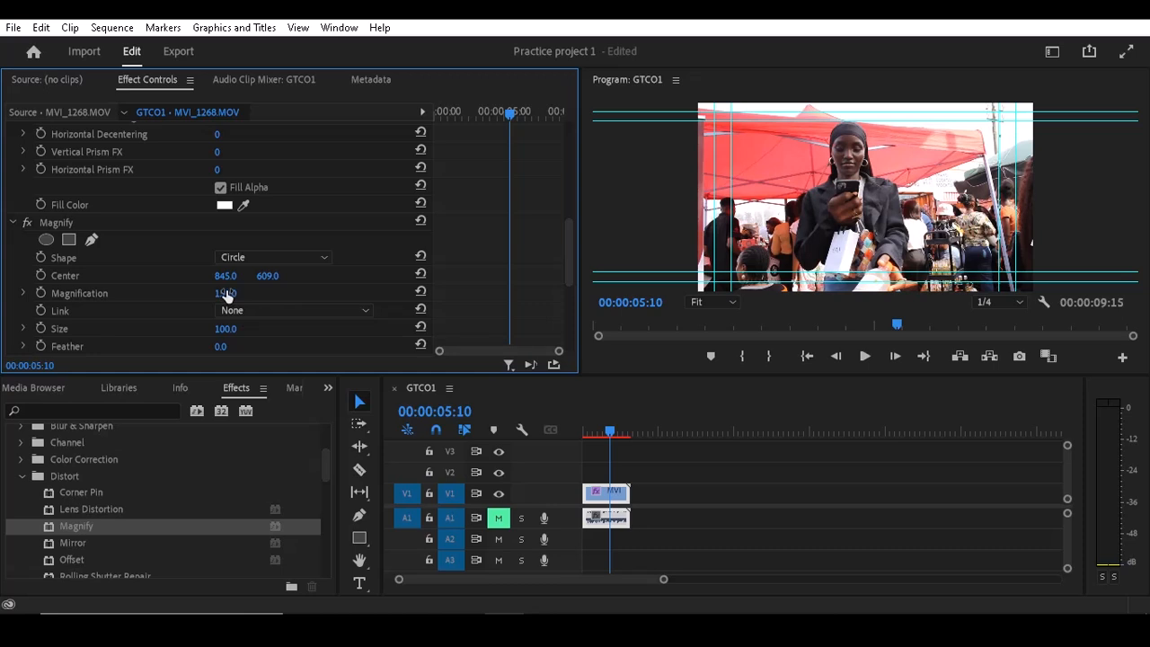
mouse_move(227, 296)
left_mouse_down()
mouse_move(378, 296)
mouse_move(238, 294)
left_mouse_up()
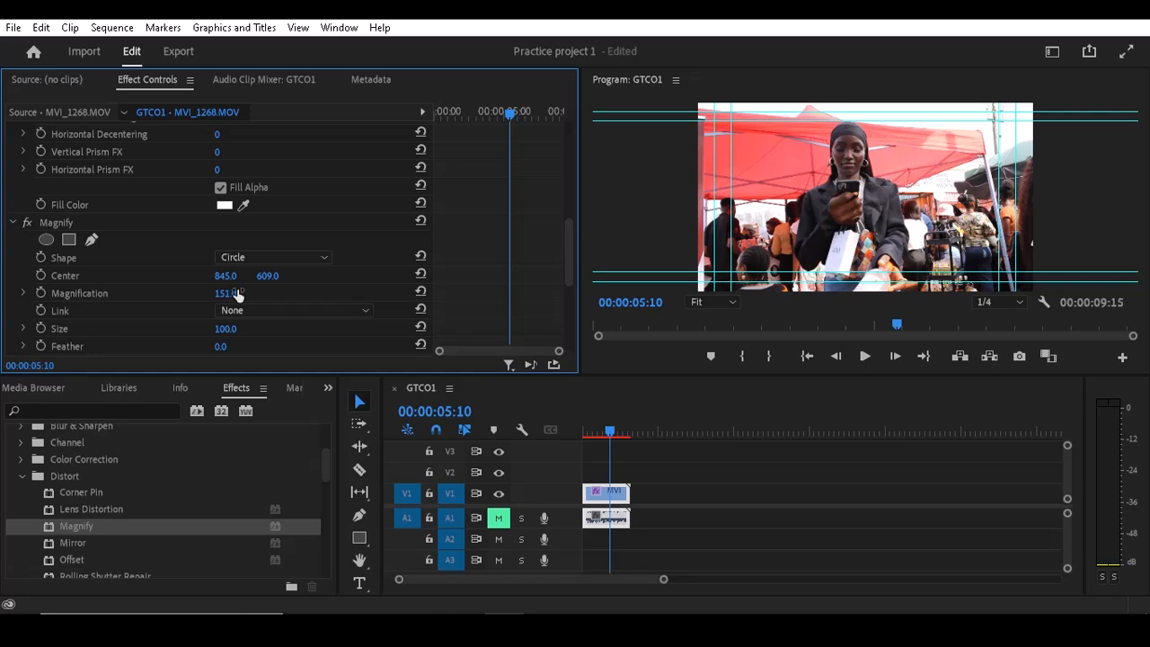
- Change the Magnify shape to Square and set its Center to 870, 328
left_click(275, 257)
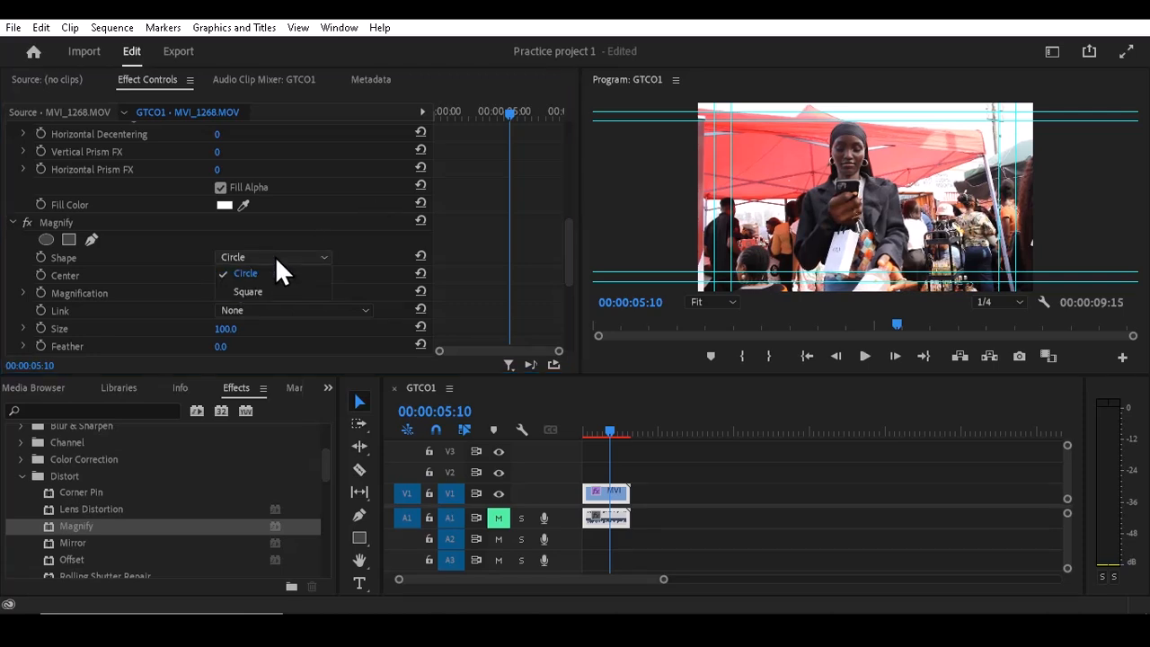
left_click(267, 292)
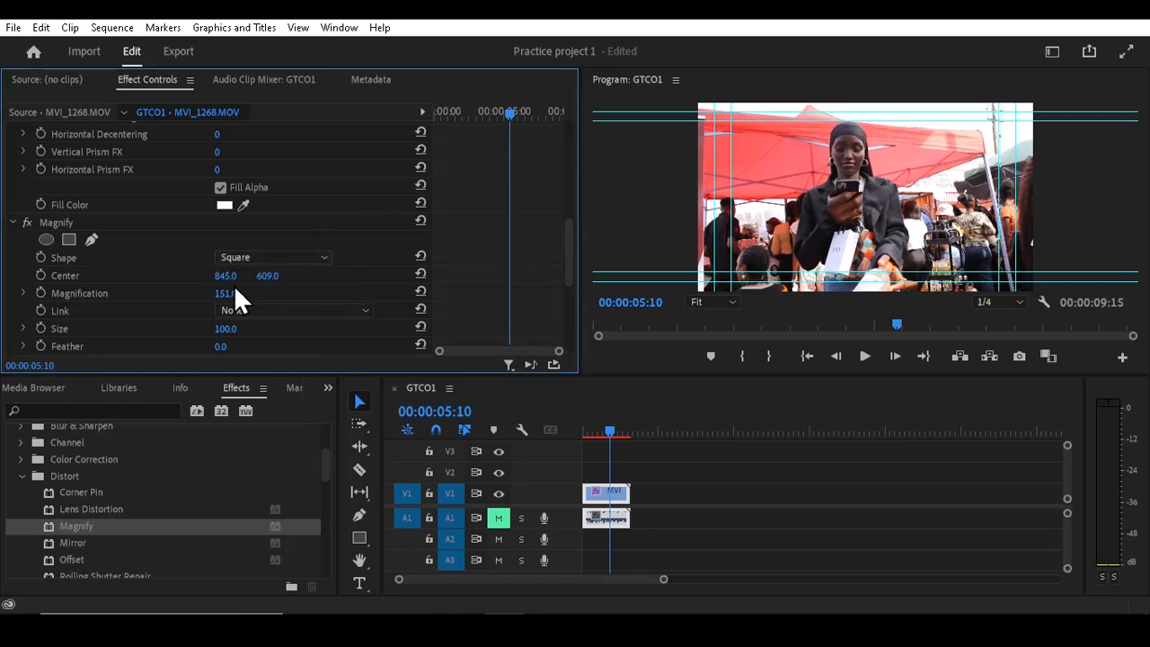
left_click_drag(226, 275, 102, 277)
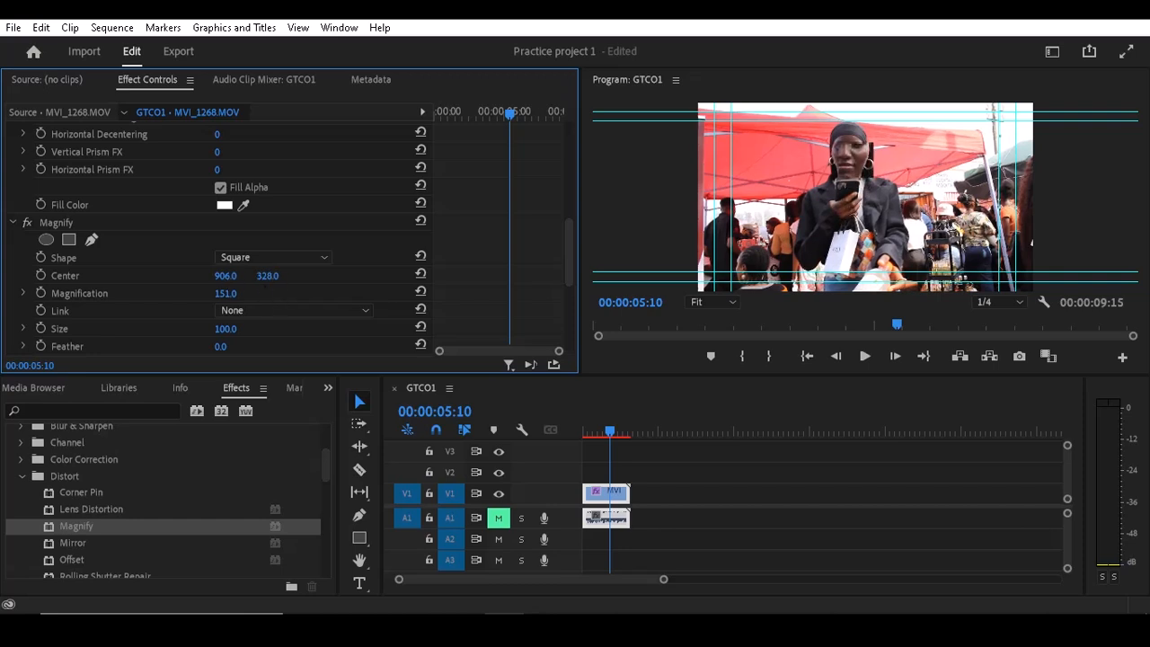
left_click_drag(226, 276, 194, 276)
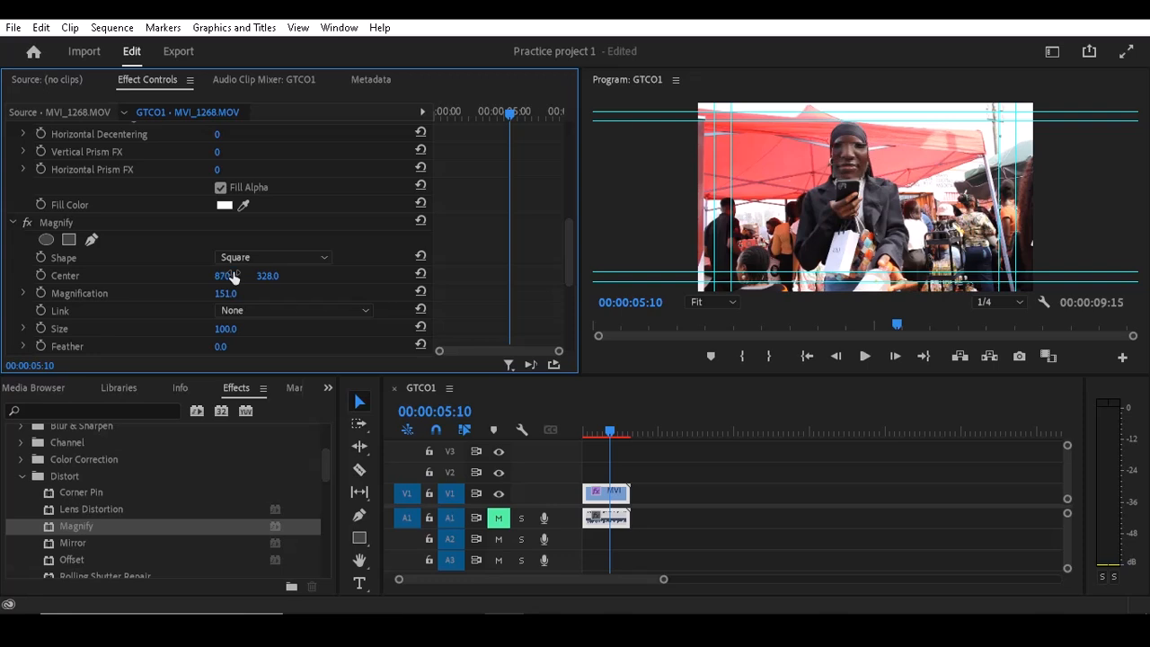
- Set the Magnify effect's Size to 253 and its Center to 873, 506
left_click_drag(242, 330, 380, 330)
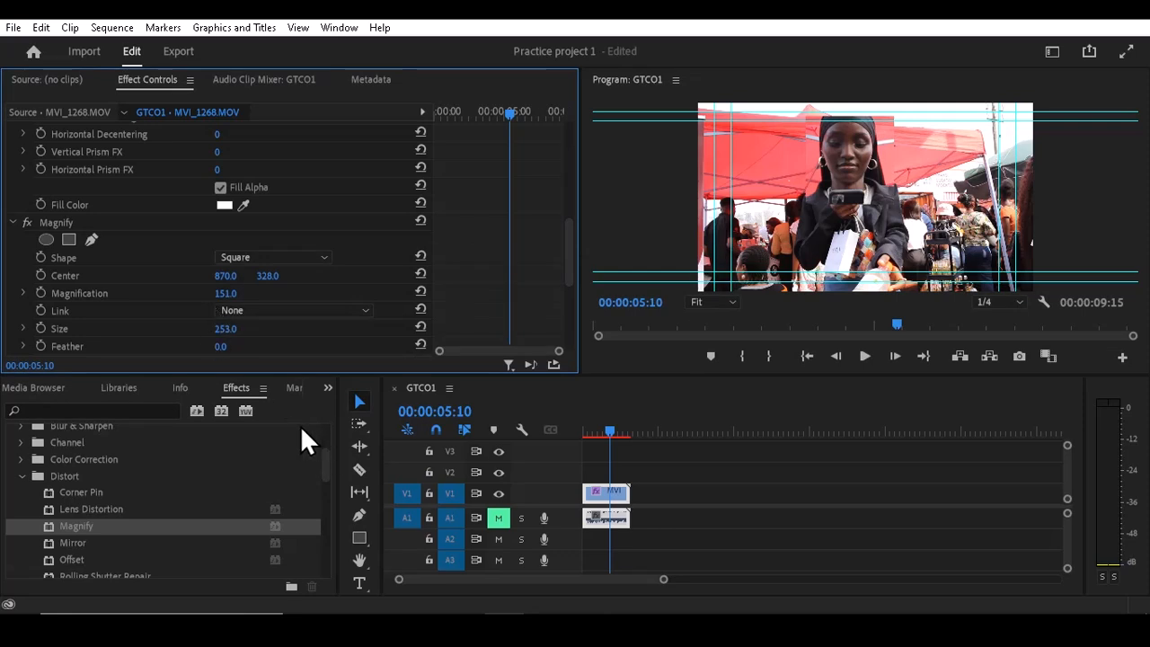
left_click_drag(227, 281, 166, 277)
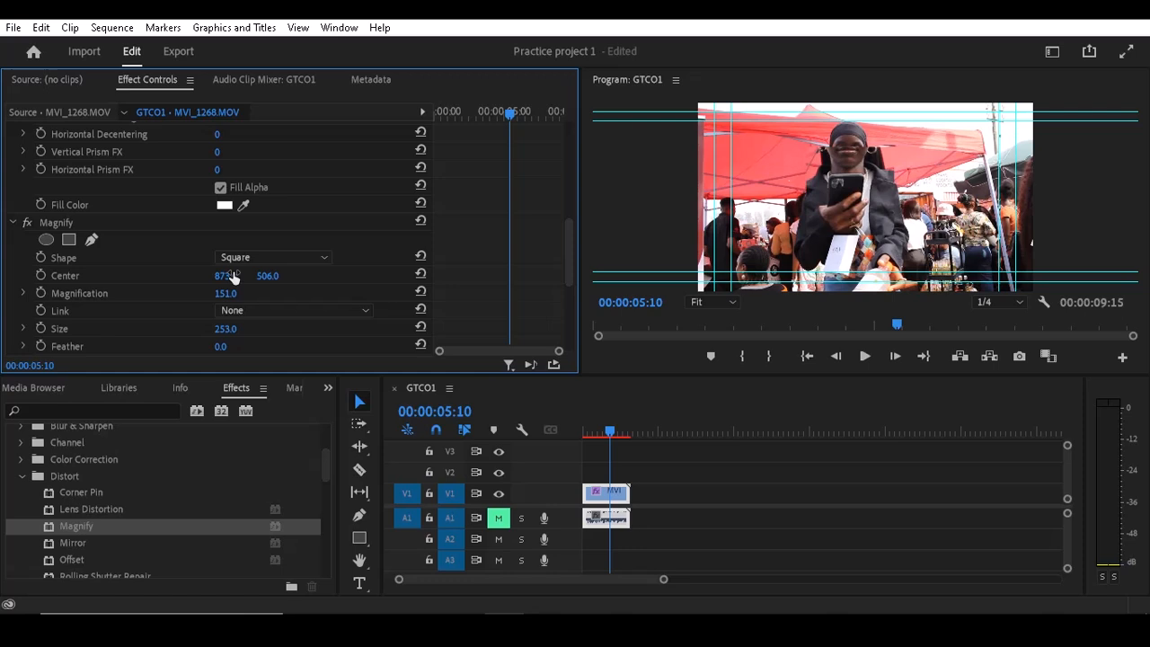
- Change the Magnify shape to Circle and set its Size to 272 on the MVI_1268 clip
left_click(260, 255)
left_click(261, 273)
mouse_move(227, 329)
left_mouse_down()
mouse_move(303, 329)
mouse_move(244, 328)
left_mouse_up()
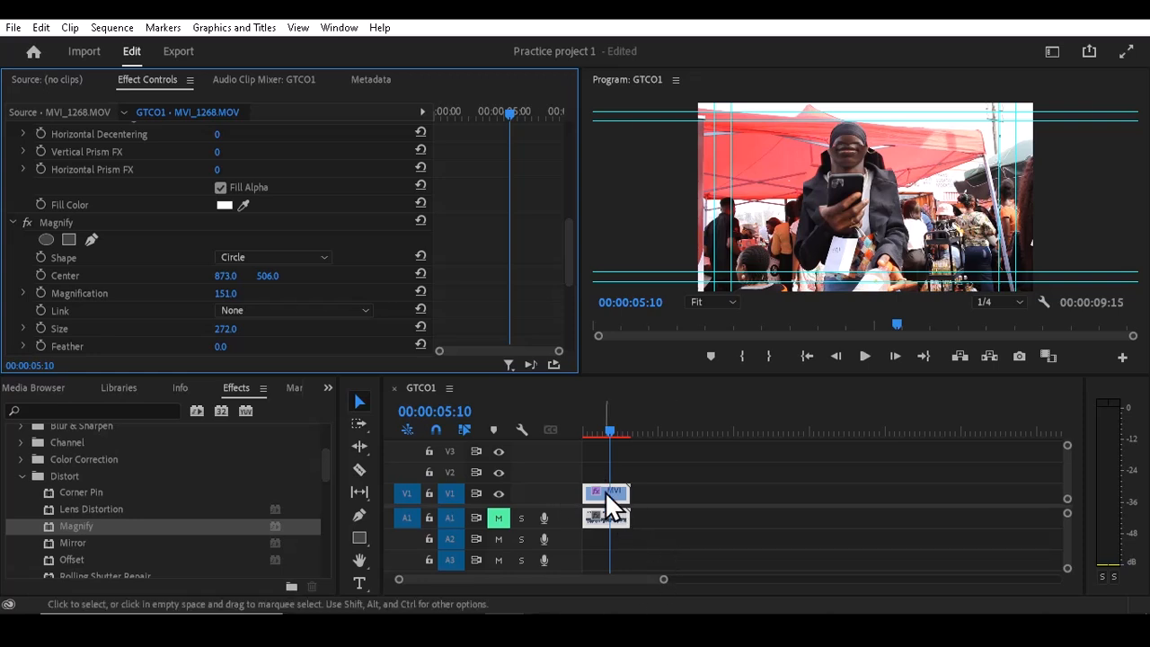
left_click(602, 499)
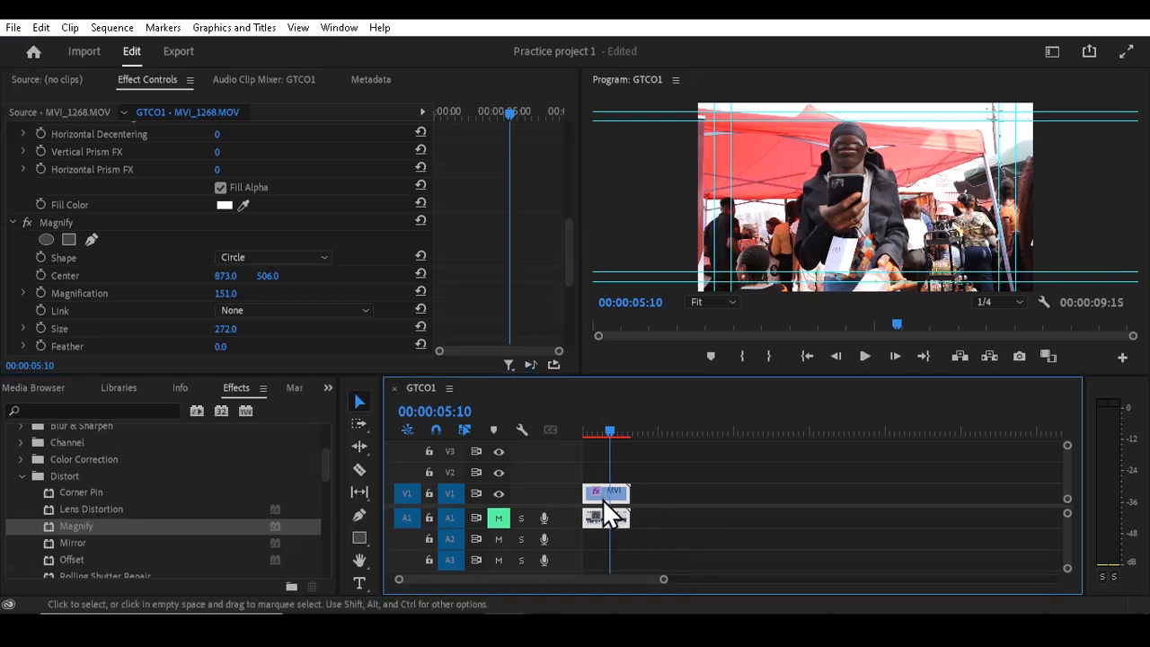
- Switch to the sound folder in File Explorer, look through its sound effects and select Cinematic Whoosh
left_click(545, 627)
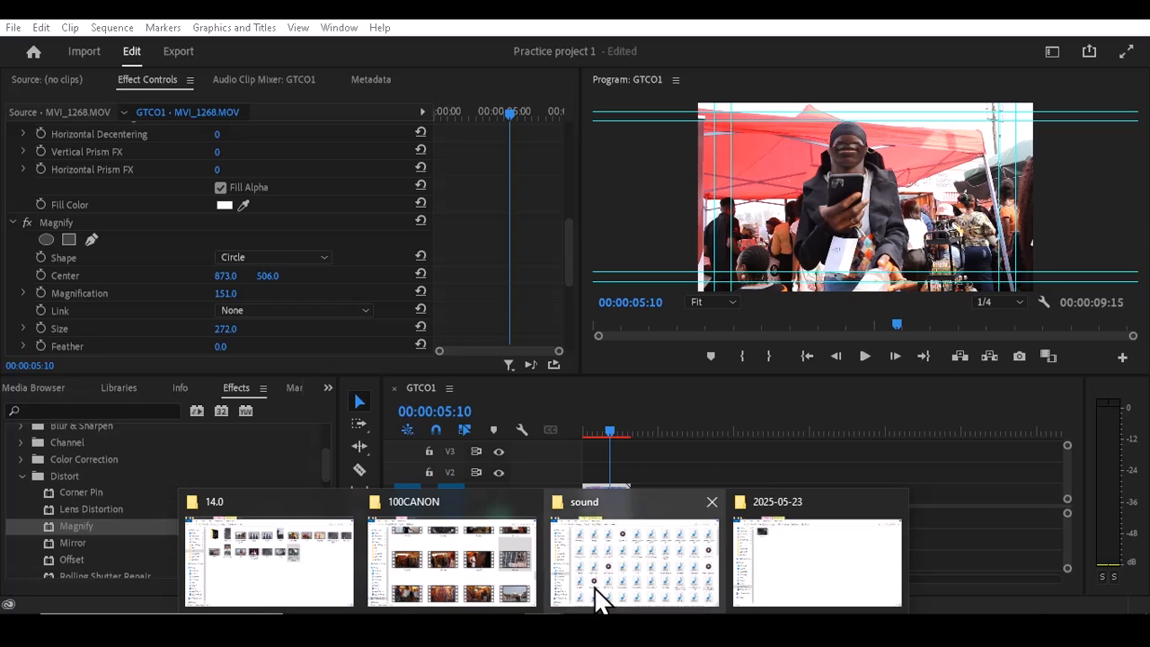
left_click(603, 591)
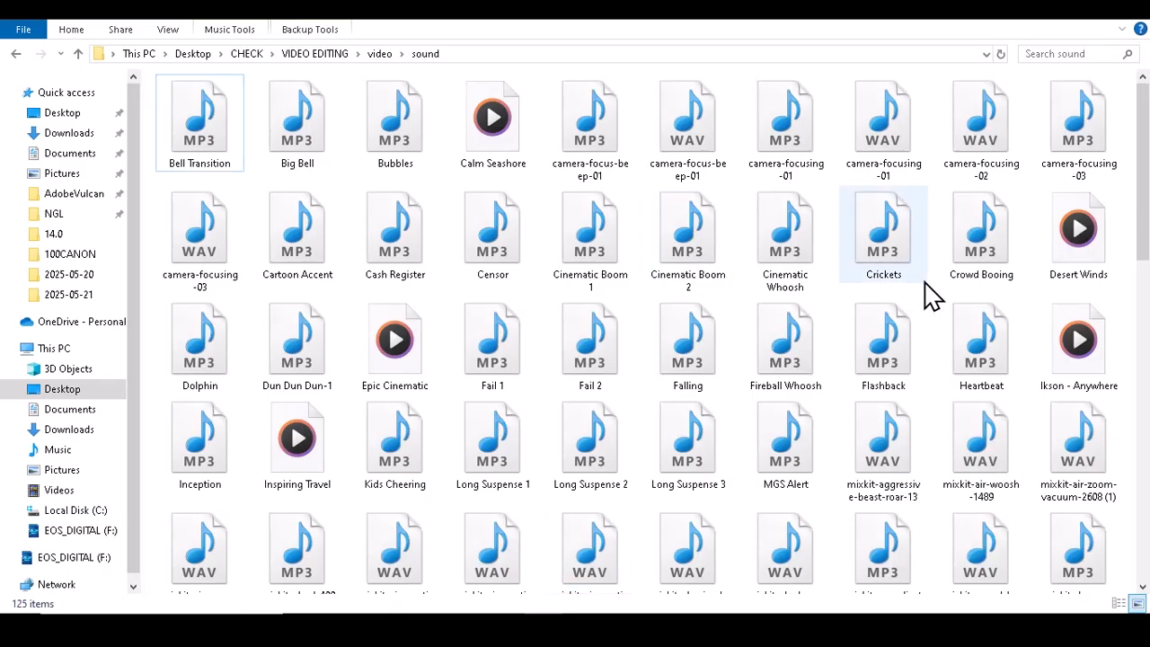
left_click_drag(1140, 187, 1141, 161)
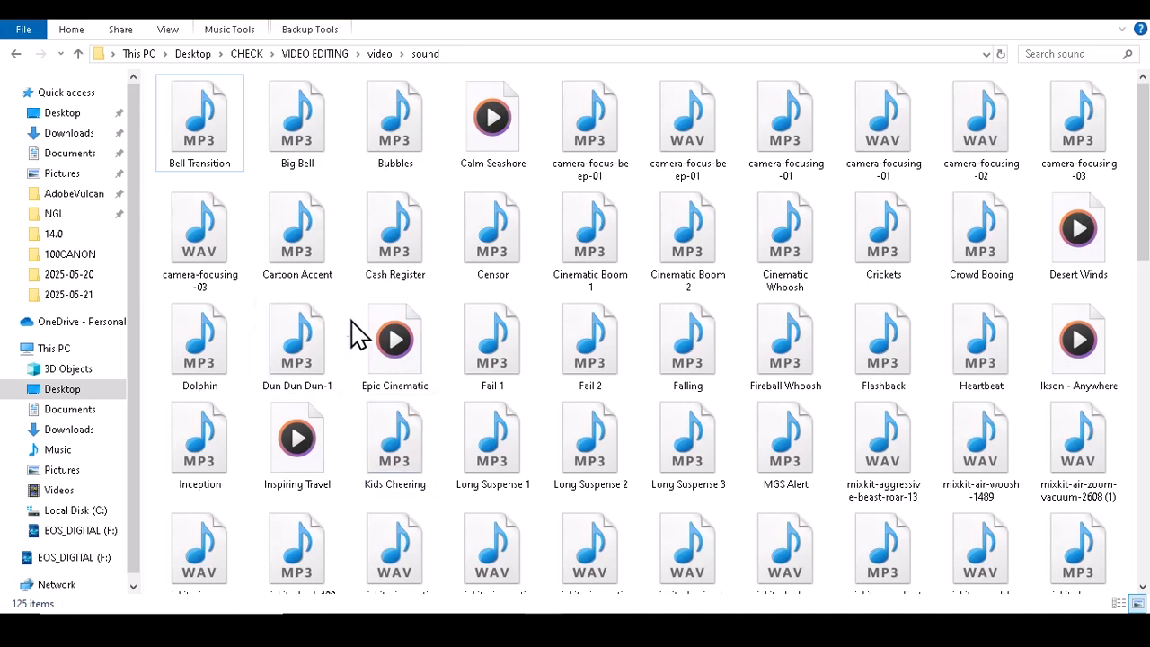
left_click(607, 244)
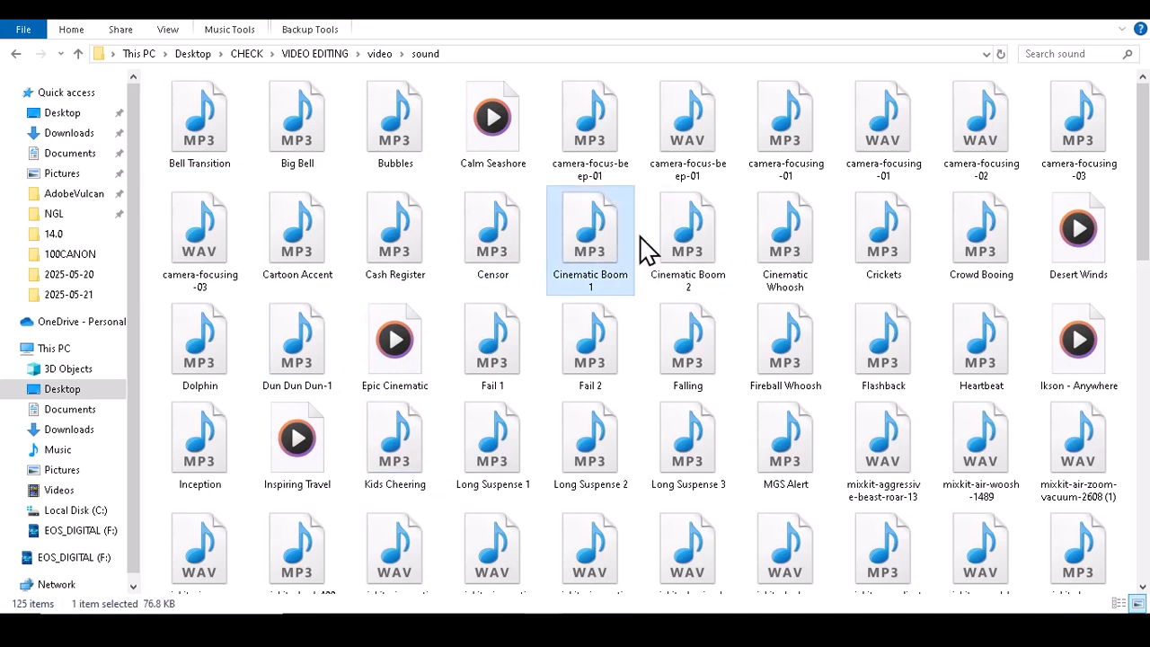
left_click(675, 252)
left_click(771, 258)
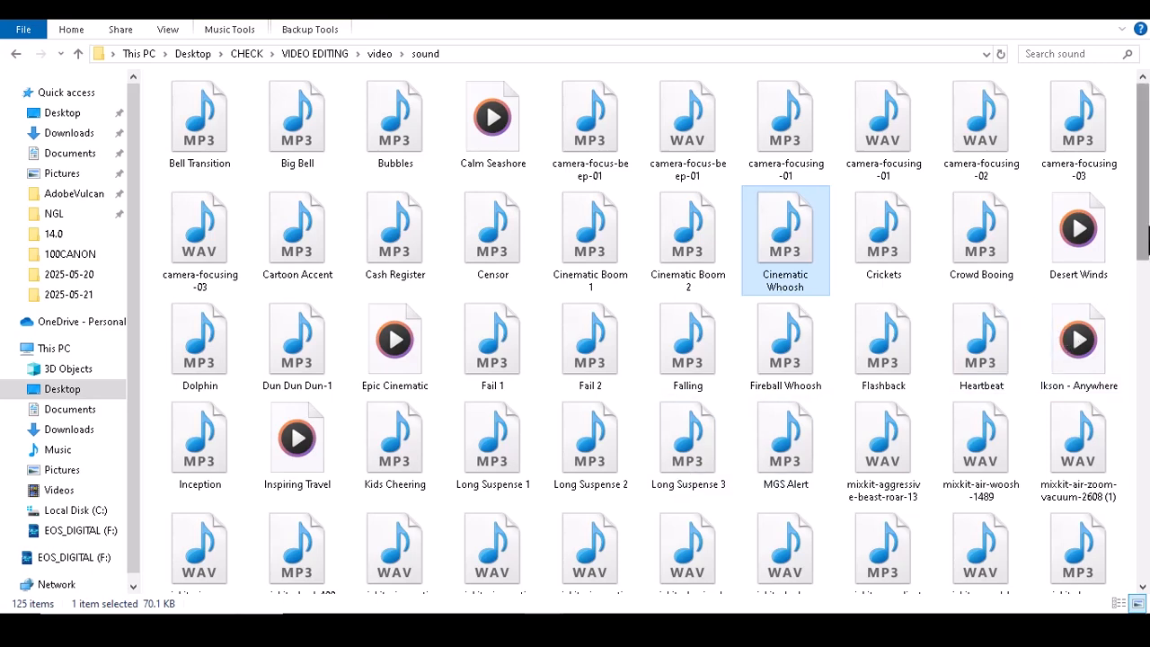
scroll(1147, 236, "down", 5)
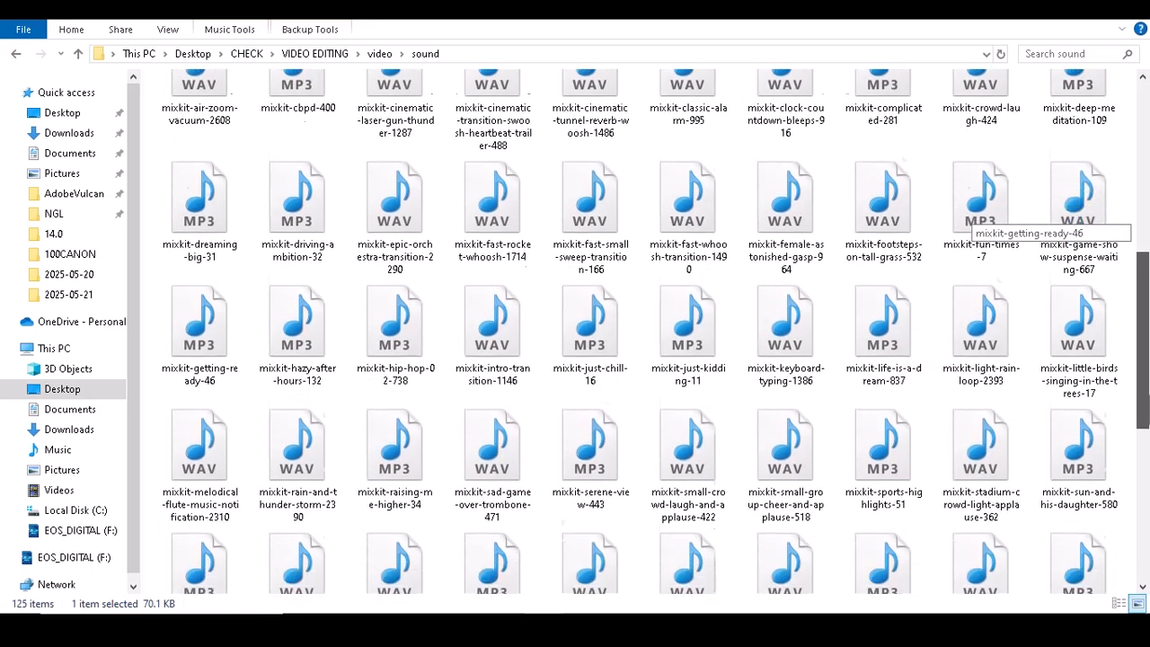
scroll(1147, 232, "up", 5)
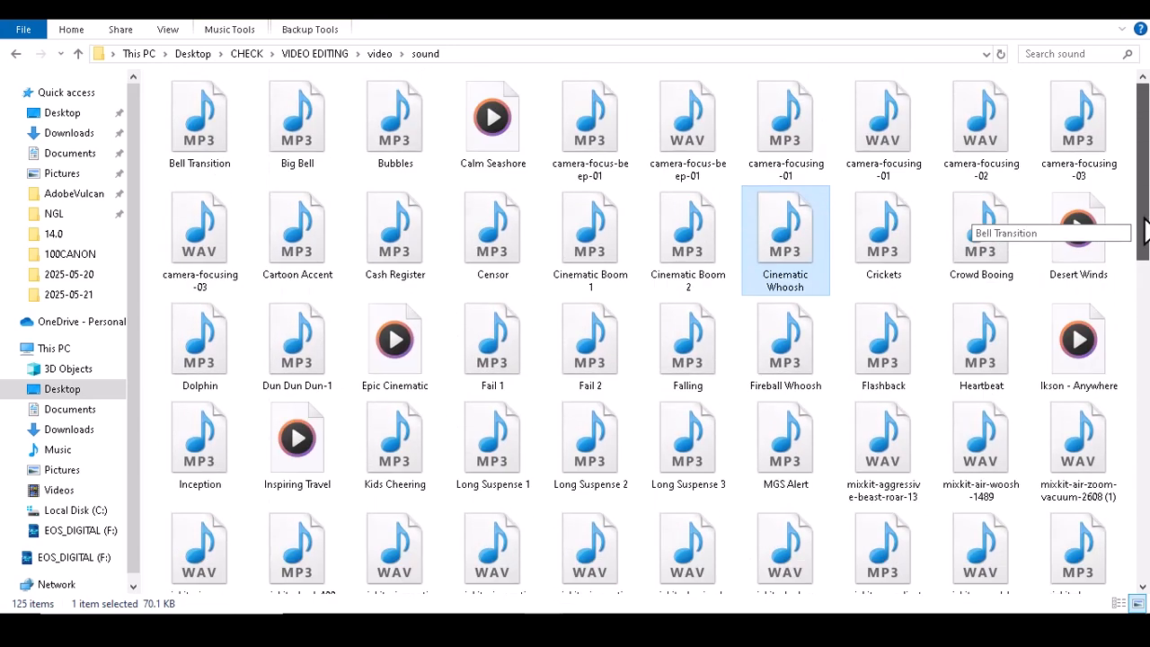
scroll(1145, 232, "down", 1)
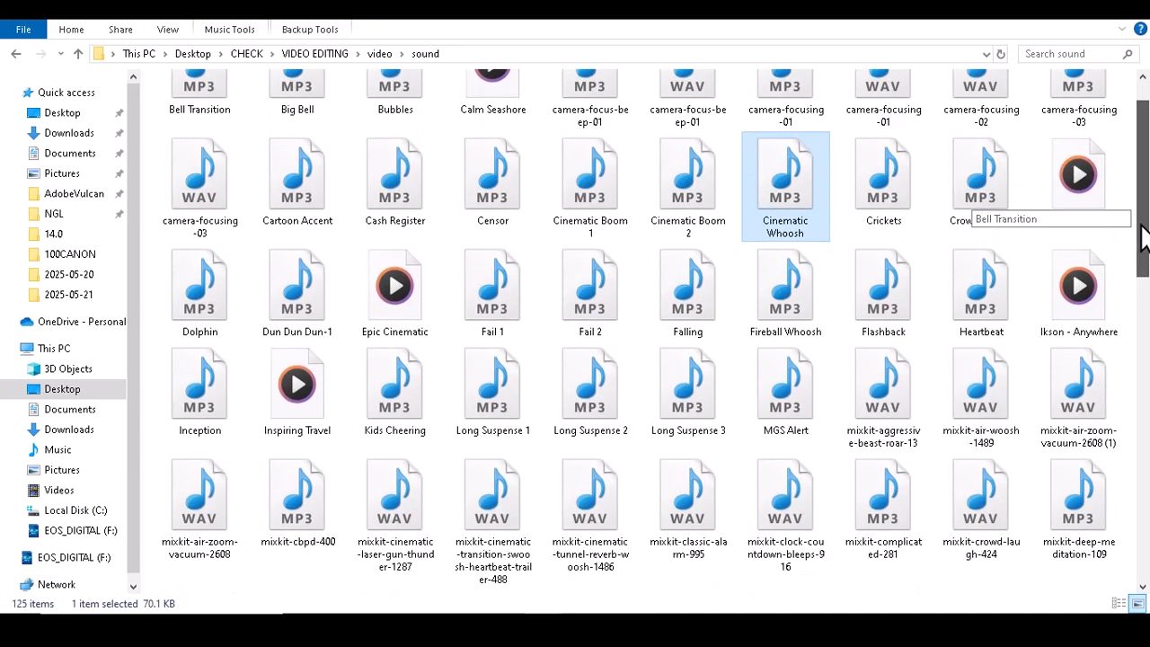
scroll(1146, 235, "up", 1)
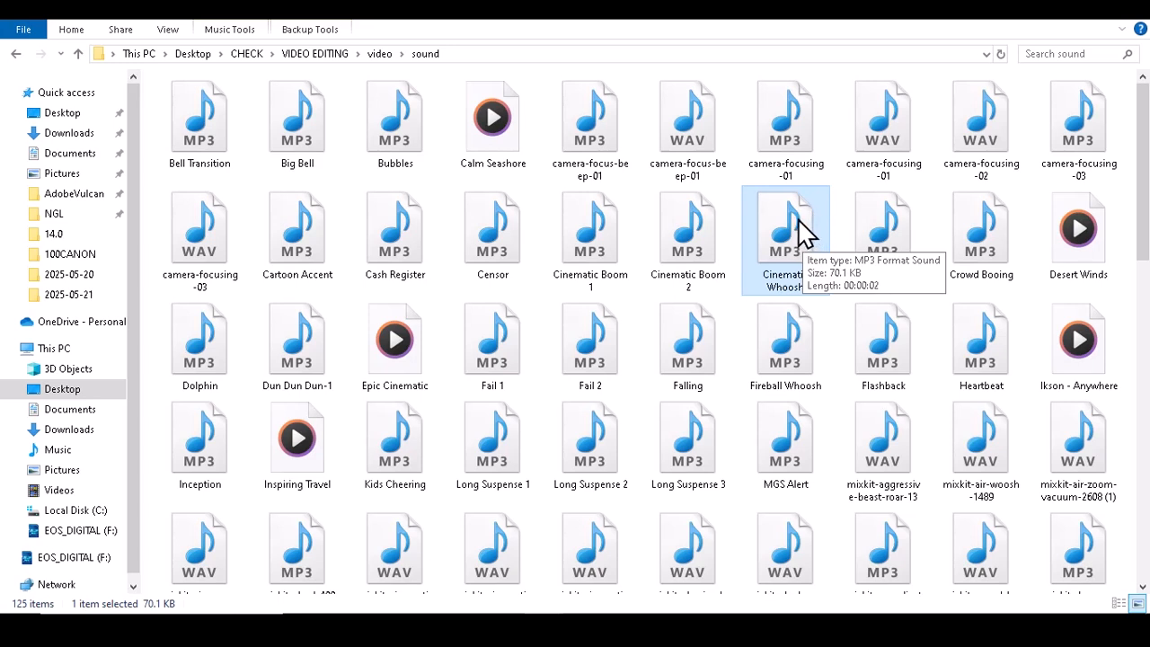
- Place the Cinematic Whoosh sound on audio track A2 at the start of the GTCO1 sequence
left_click_drag(803, 232, 622, 537)
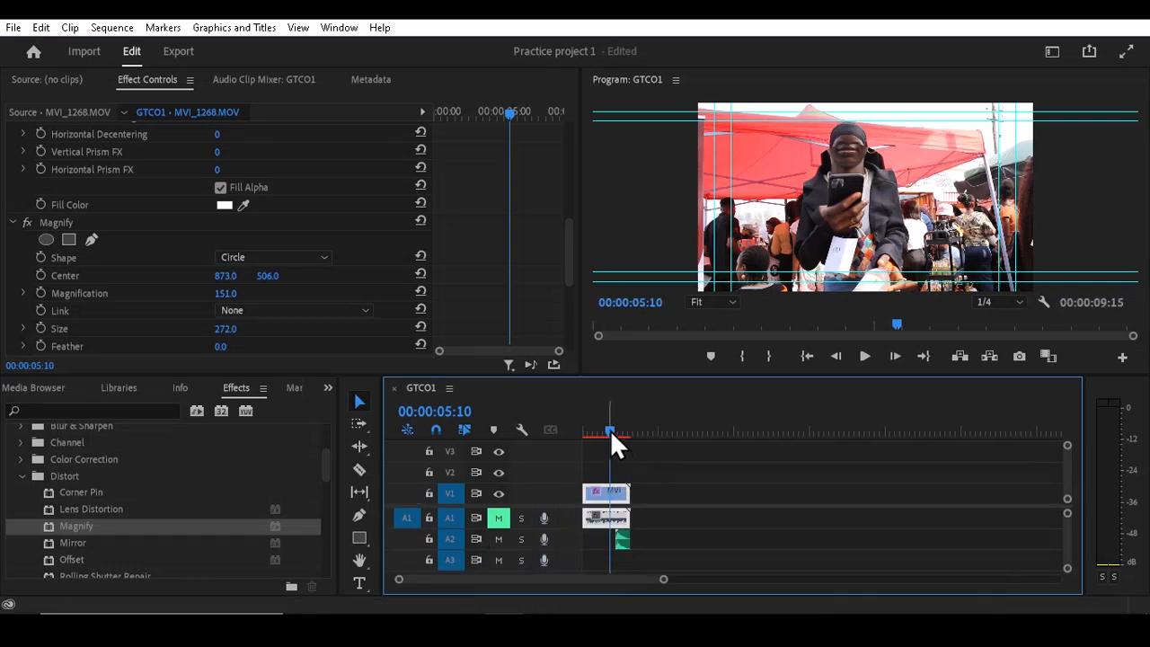
left_click_drag(610, 429, 578, 431)
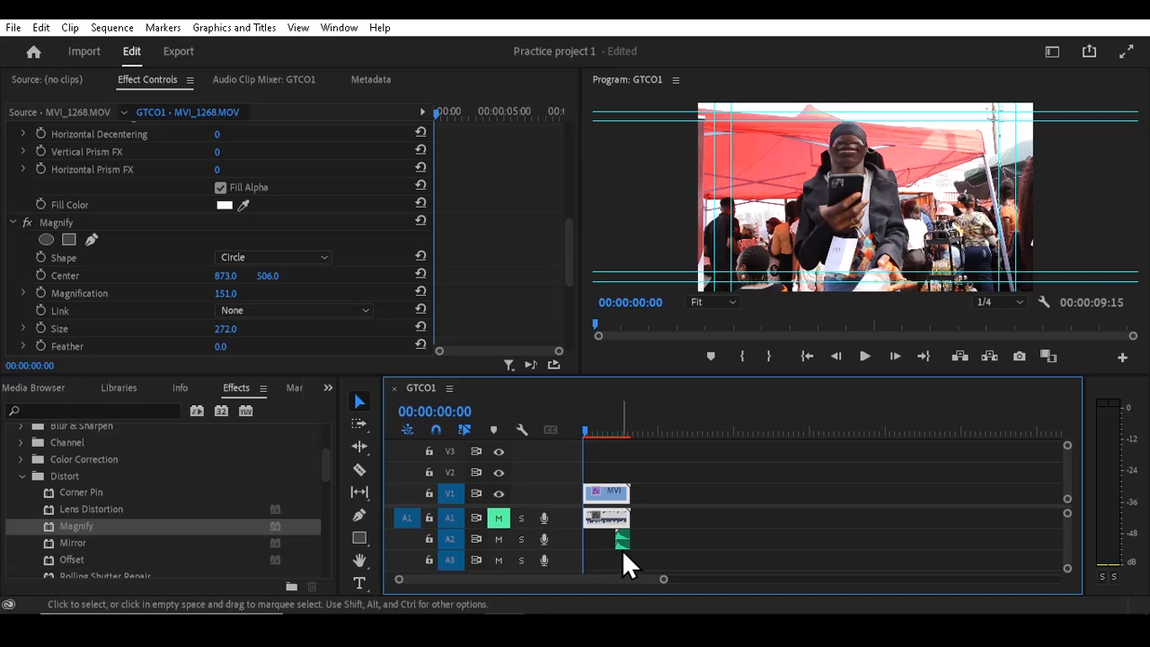
left_click_drag(622, 543, 601, 525)
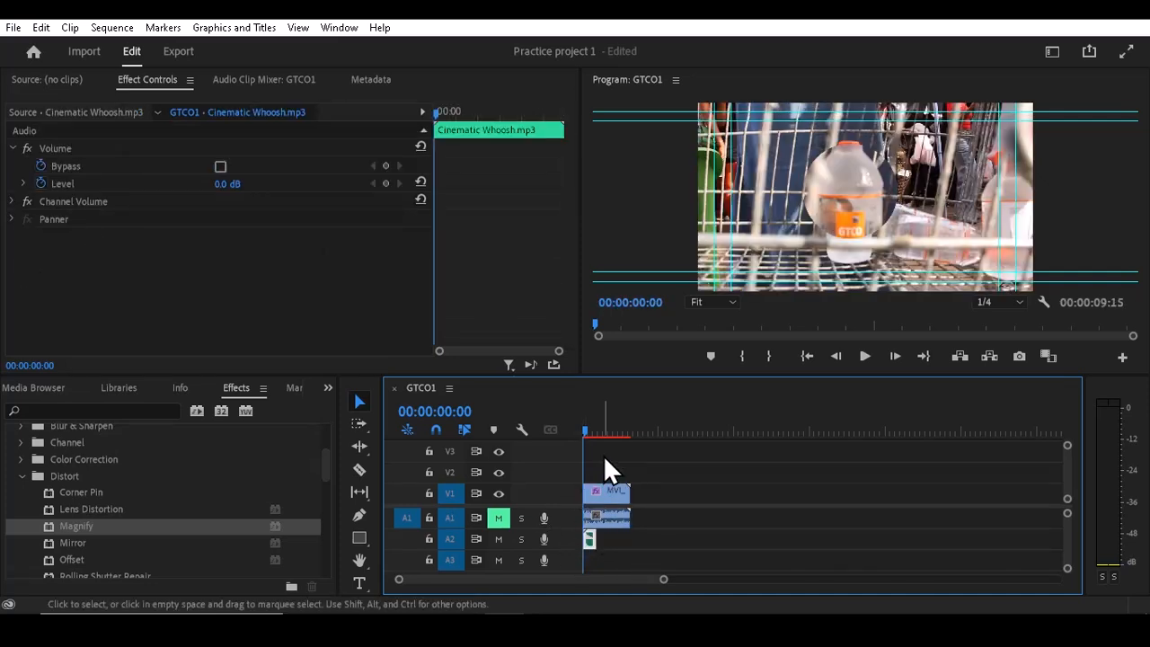
- Play the start of the sequence twice to hear the whoosh, and return the playhead to 00:00:00:00
key("space")
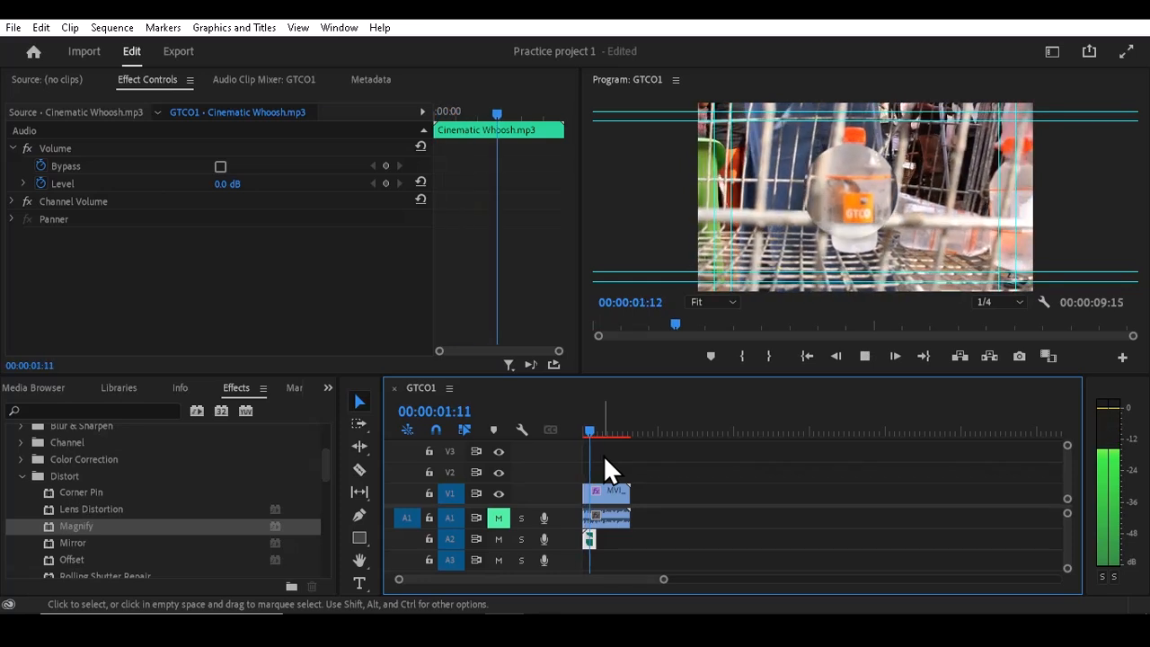
key("space")
left_click_drag(588, 429, 571, 432)
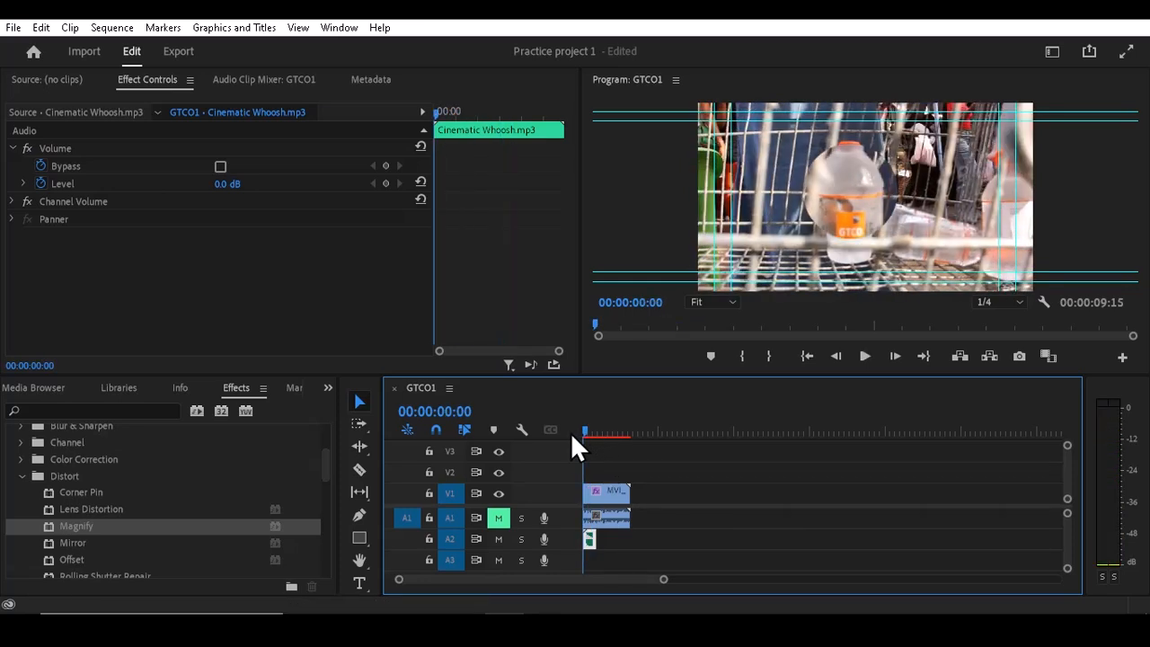
key("space")
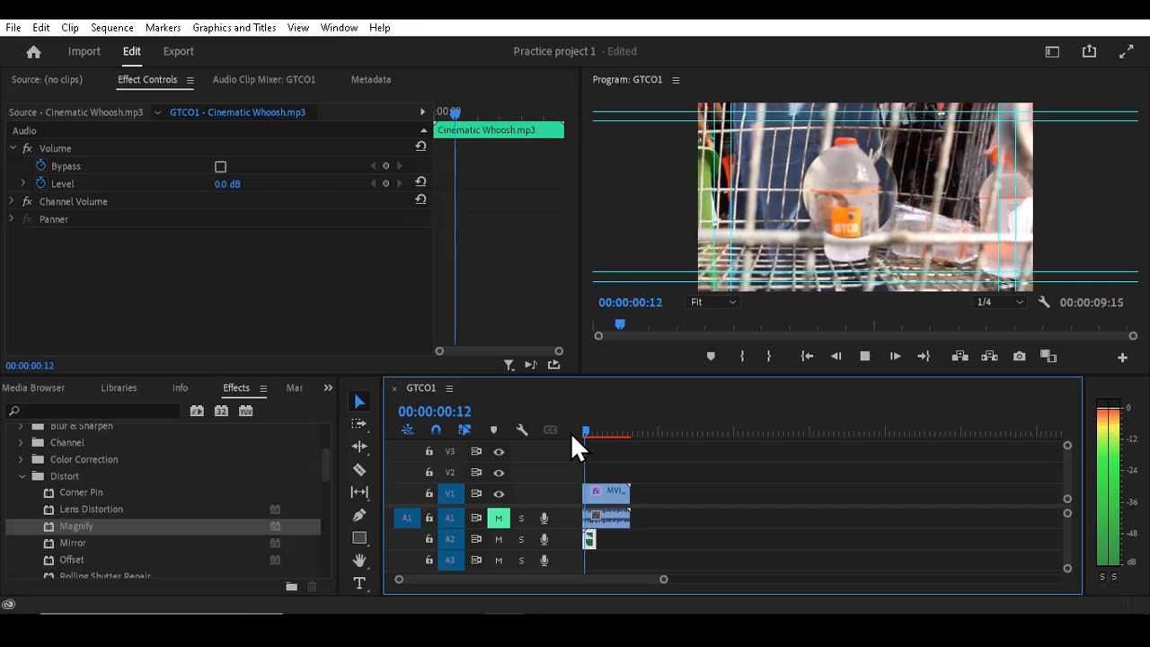
key("space")
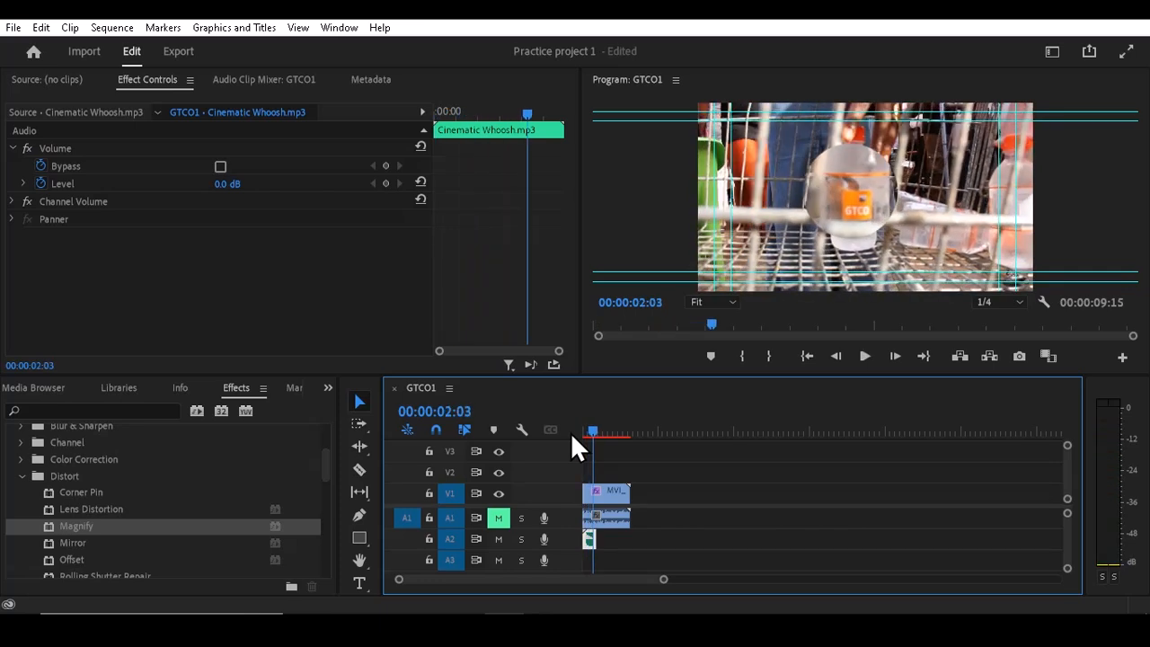
left_click_drag(588, 428, 563, 431)
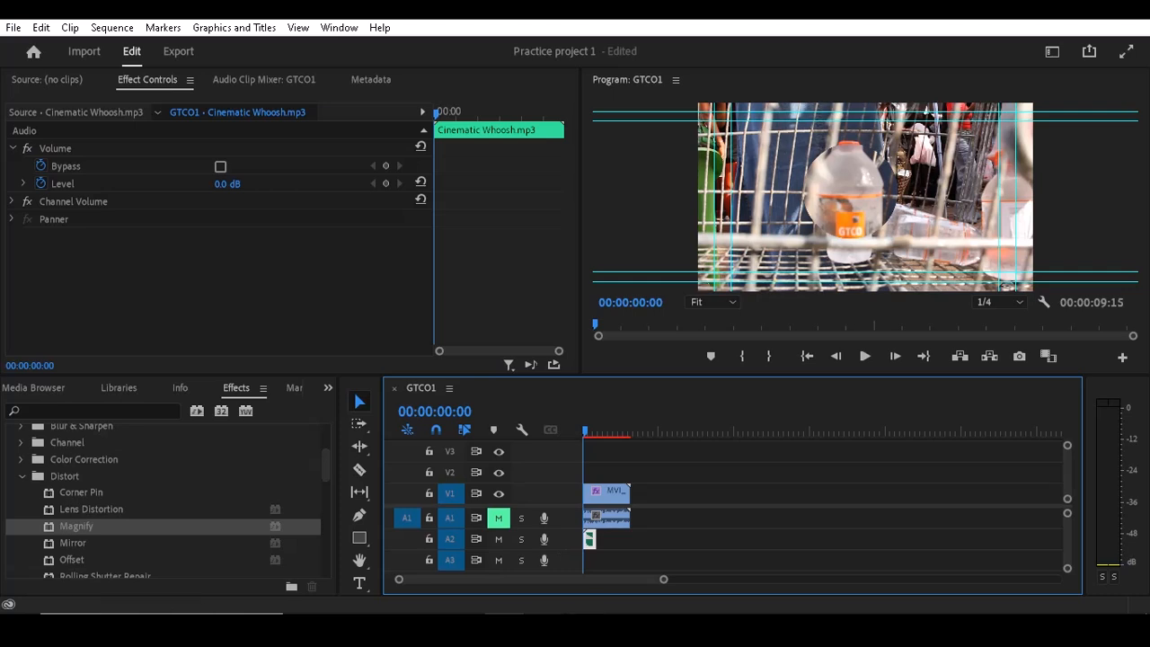
- Look over the available sound effects in the sound folder again, and return to Premiere Pro
left_click(578, 590)
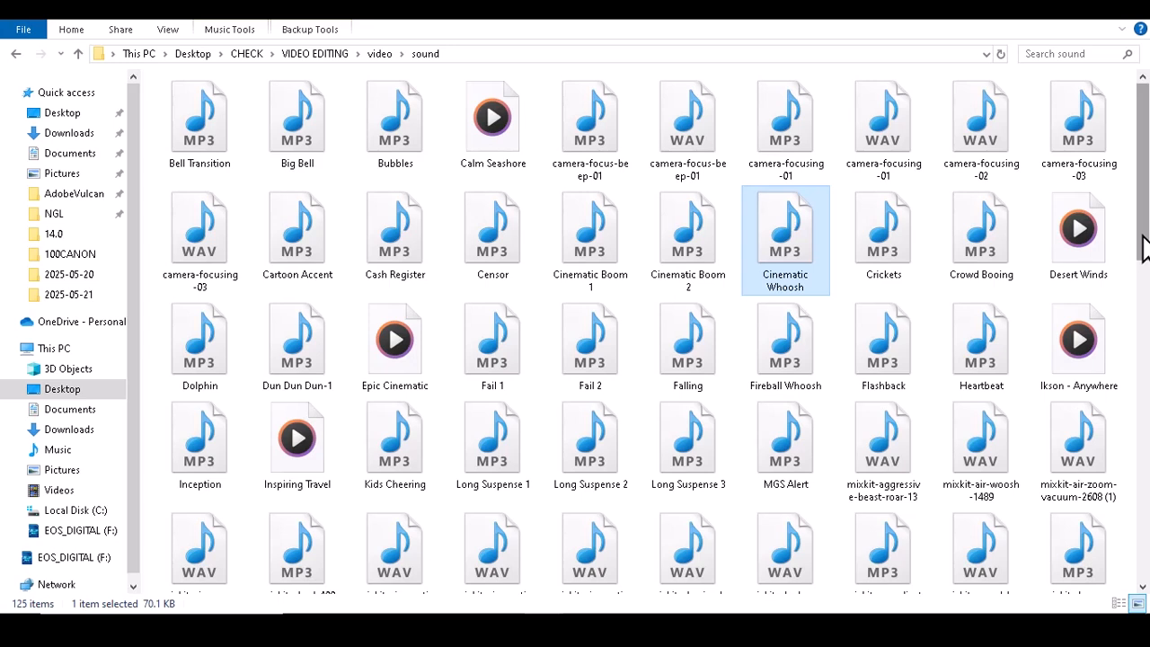
left_click_drag(1139, 246, 1141, 181)
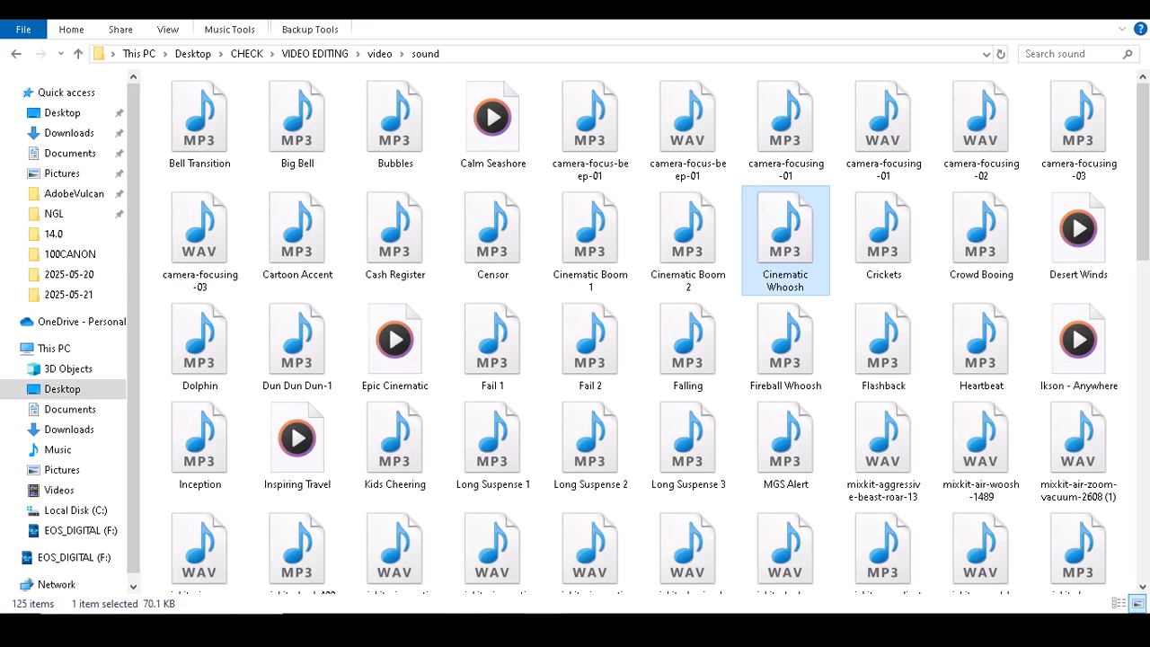
left_click(504, 629)
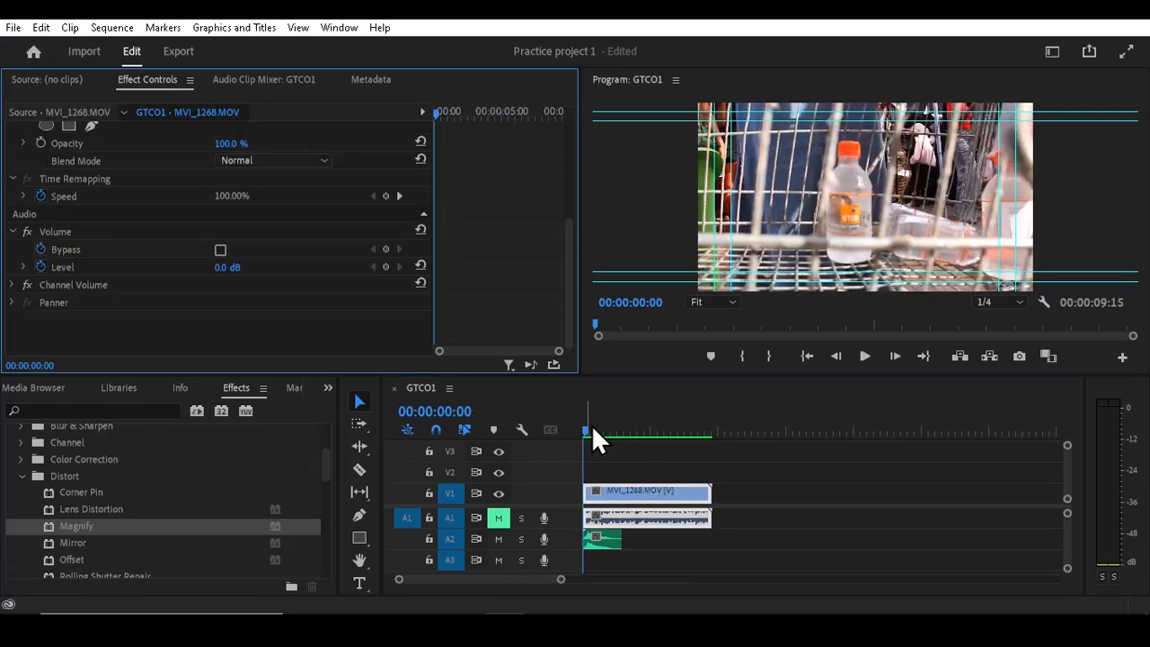
- Trim the MVI_1268 clip to end at 00:00:05:24 and place GTCO1.mp4 directly after it on V1
left_click_drag(583, 429, 663, 431)
left_click_drag(709, 492, 666, 488)
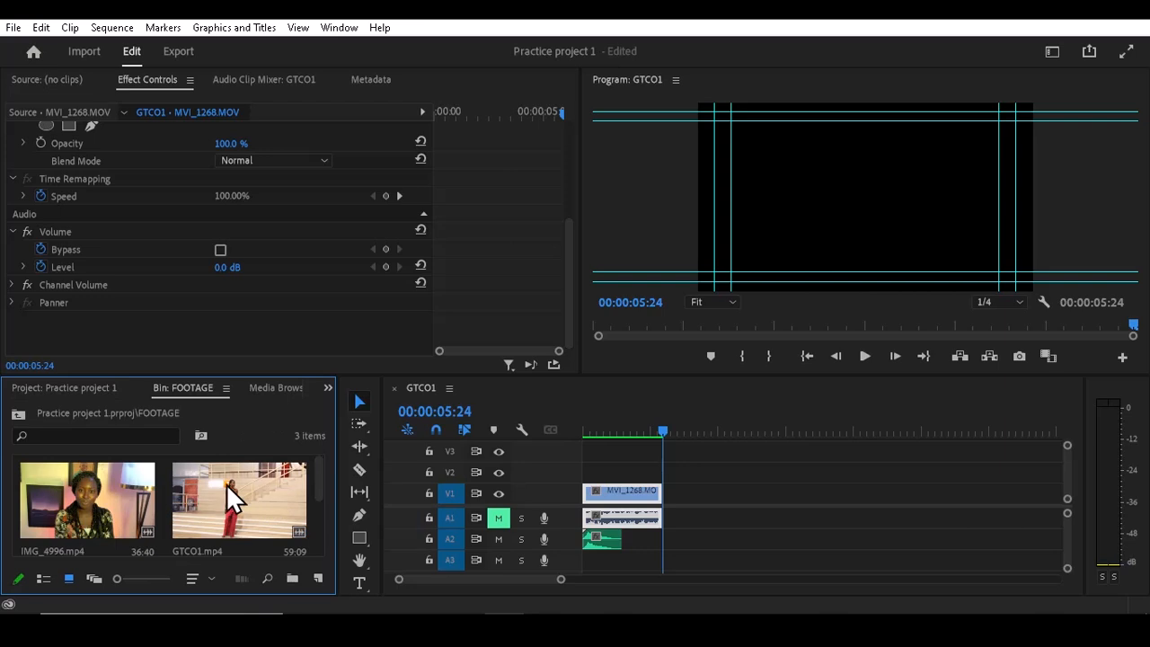
left_click_drag(226, 483, 666, 525)
- Move the Cinematic Whoosh clip on A2 across the cut between MVI_1268 and GTCO1.mp4, and play the result
left_click_drag(601, 544, 670, 547)
left_click_drag(661, 429, 635, 434)
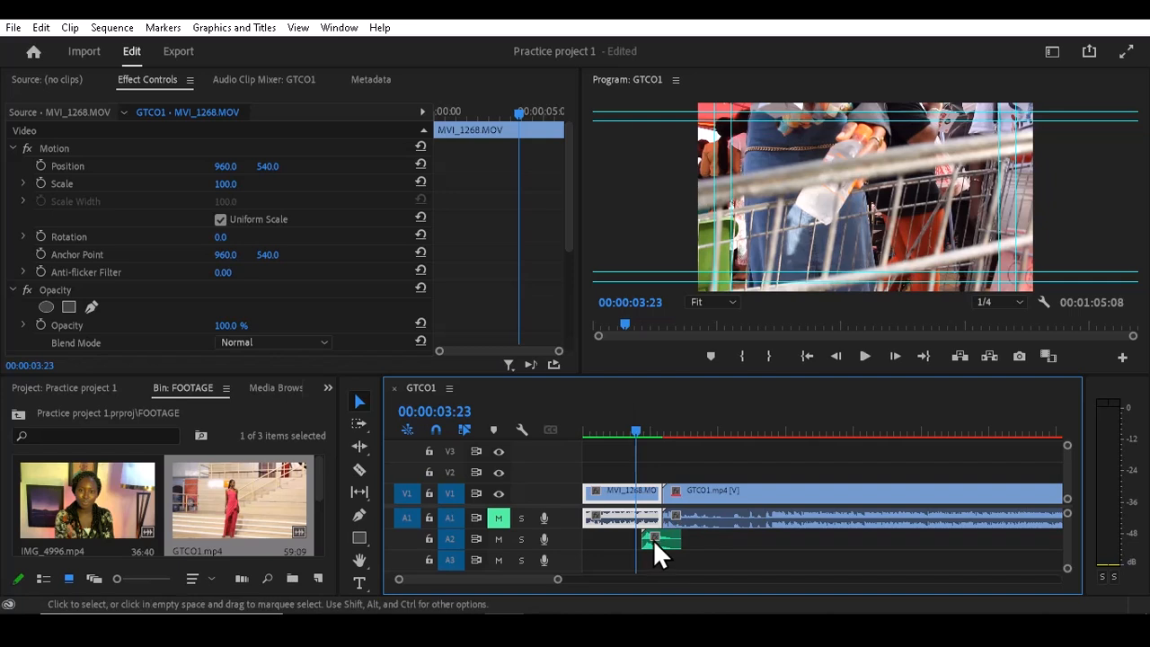
left_click_drag(653, 544, 666, 550)
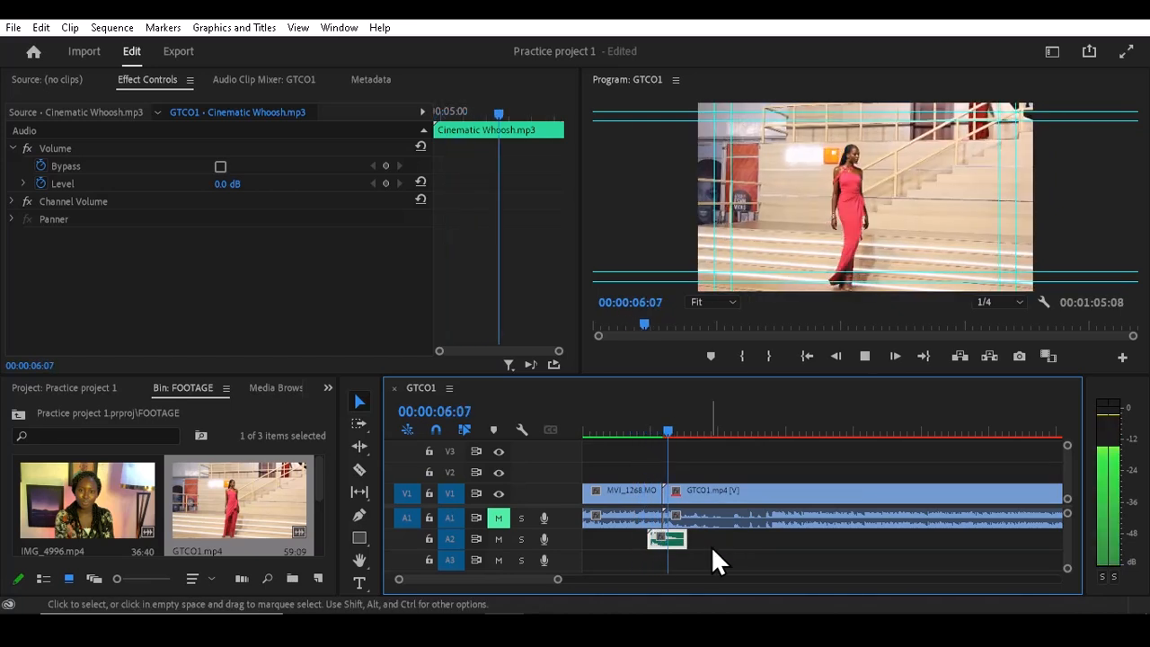
key("space")
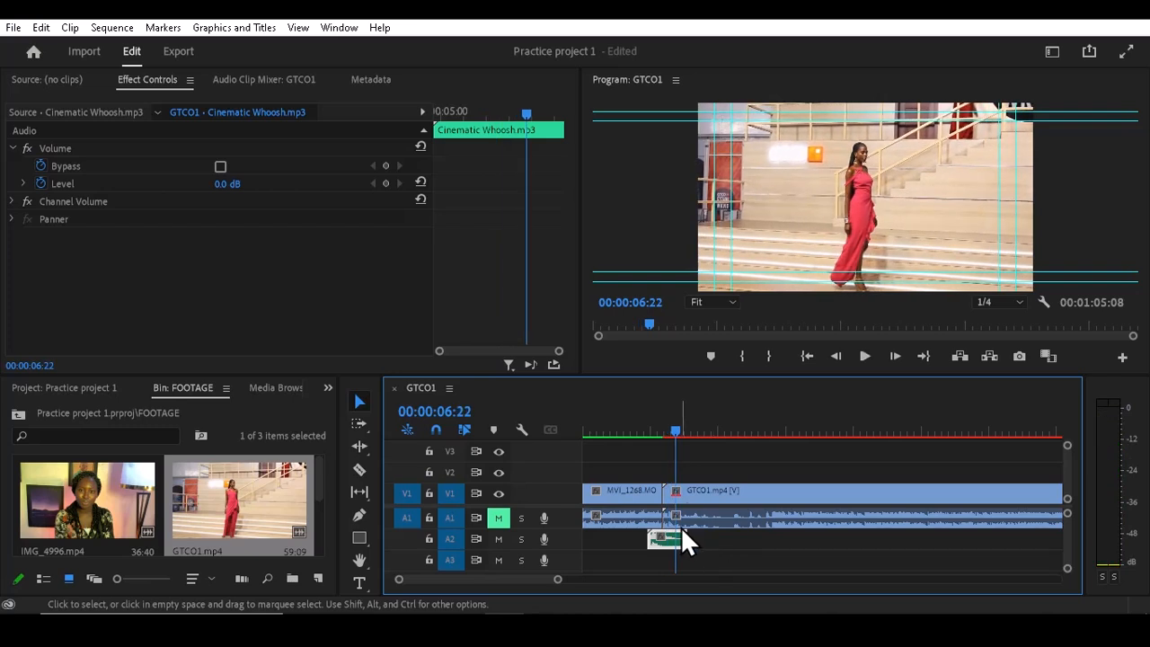
- Shorten the end of the Cinematic Whoosh clip on A2 so it finishes shortly after the cut
left_click_drag(556, 578, 526, 579)
left_click_drag(839, 536, 789, 542)
left_click(752, 432)
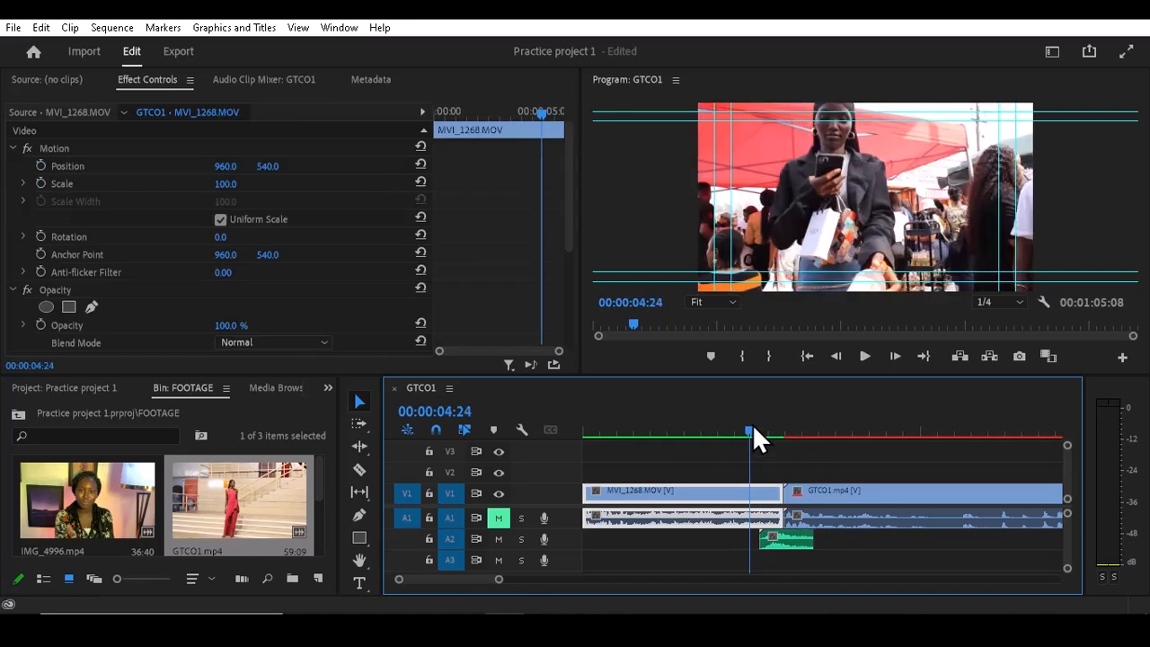
left_click_drag(812, 539, 798, 537)
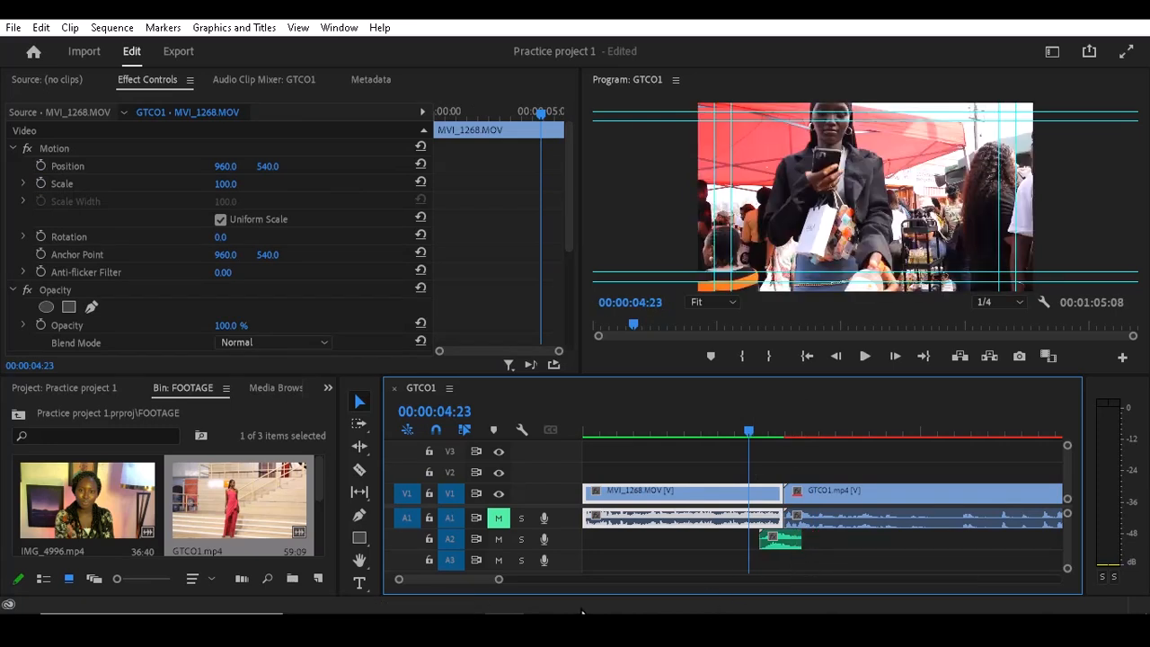
- Play across the cut between MVI_1268 and GTCO1.mp4 twice to check the timing of the shortened whoosh
left_click_drag(500, 579, 527, 579)
key("space")
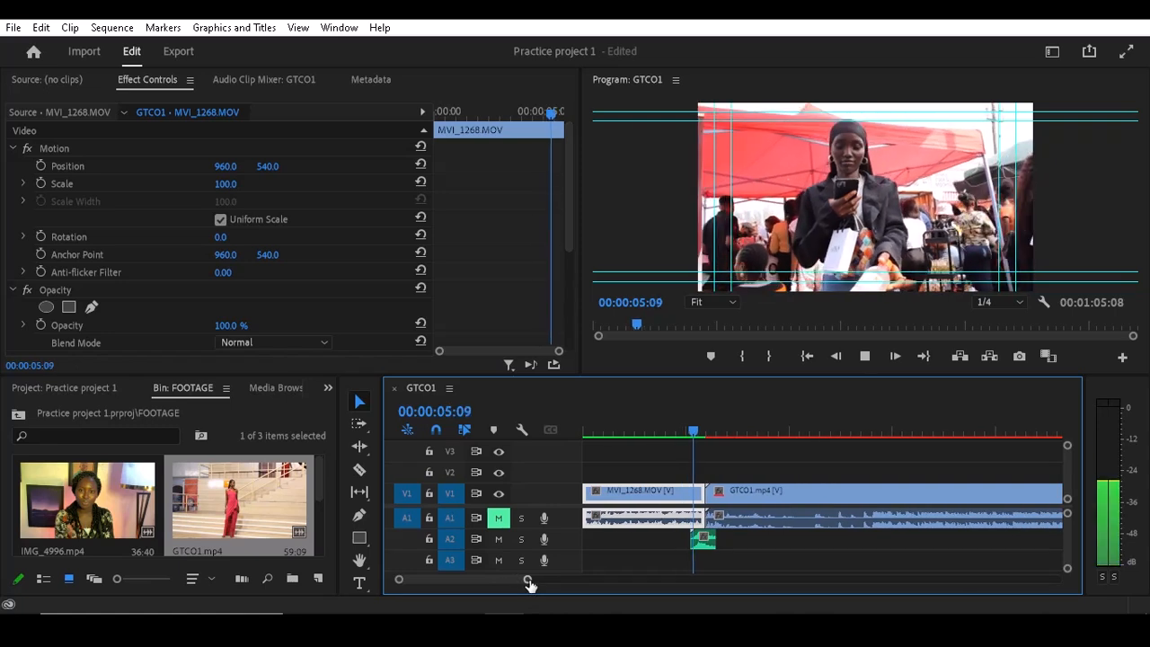
key("space")
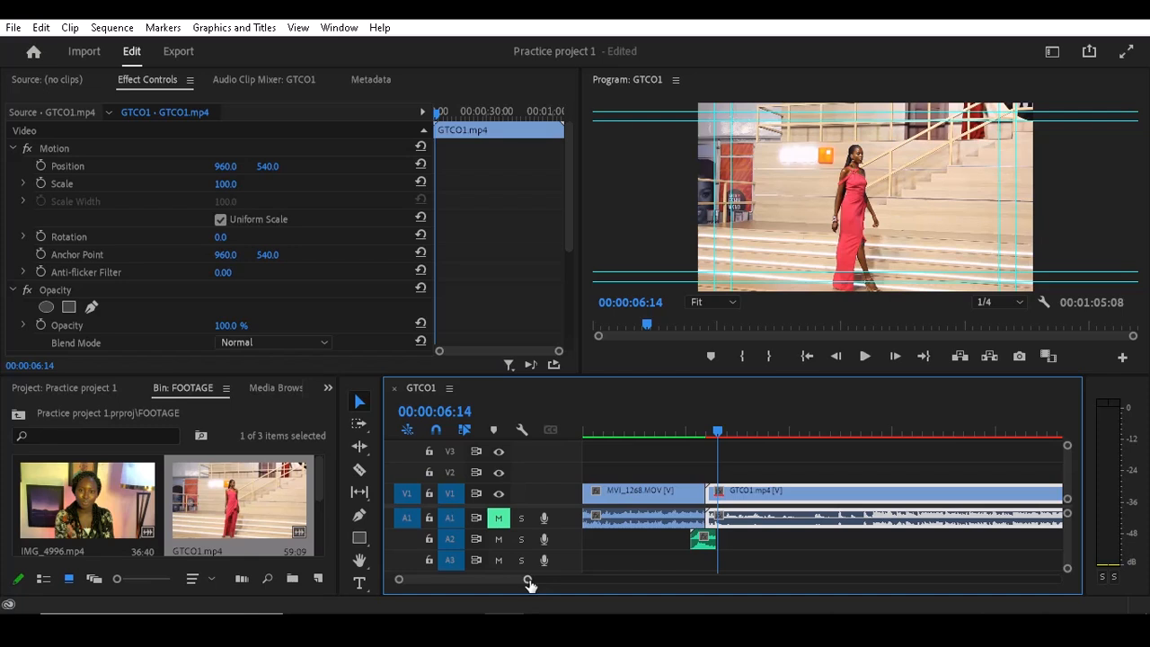
left_click(691, 414)
left_click(682, 426)
key("space")
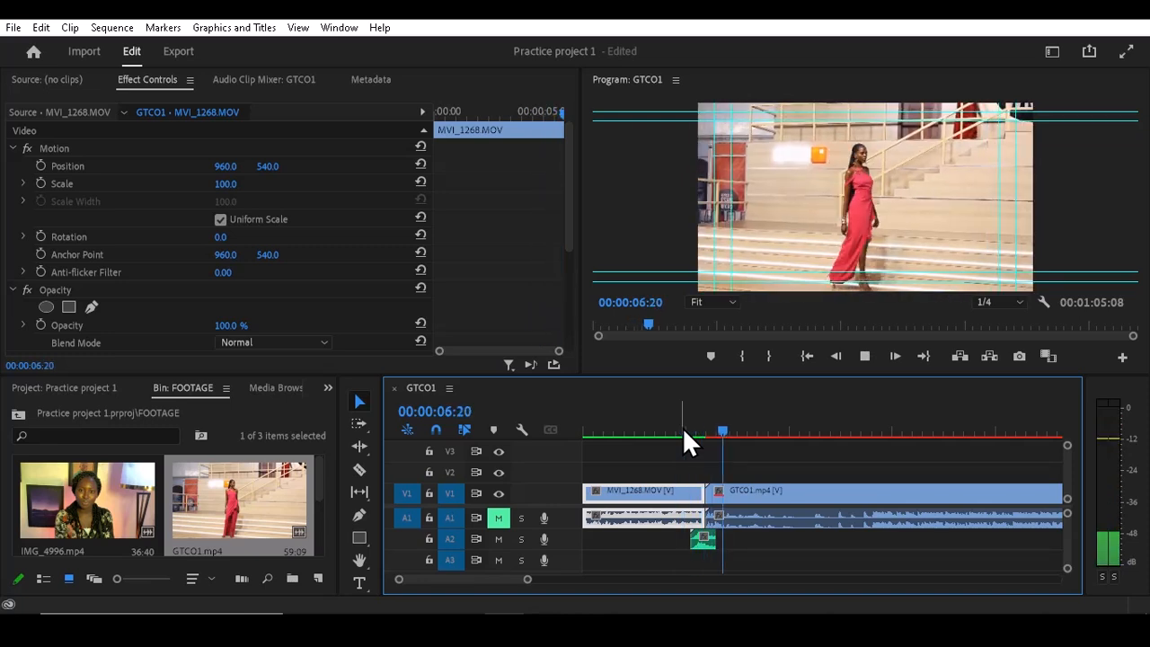
key("space")
- Delete the Cinematic Whoosh clip, place Cinematic Boom 2 on A2 across the cut, and move the playhead to 00:00:03:18
left_click_drag(528, 578, 547, 578)
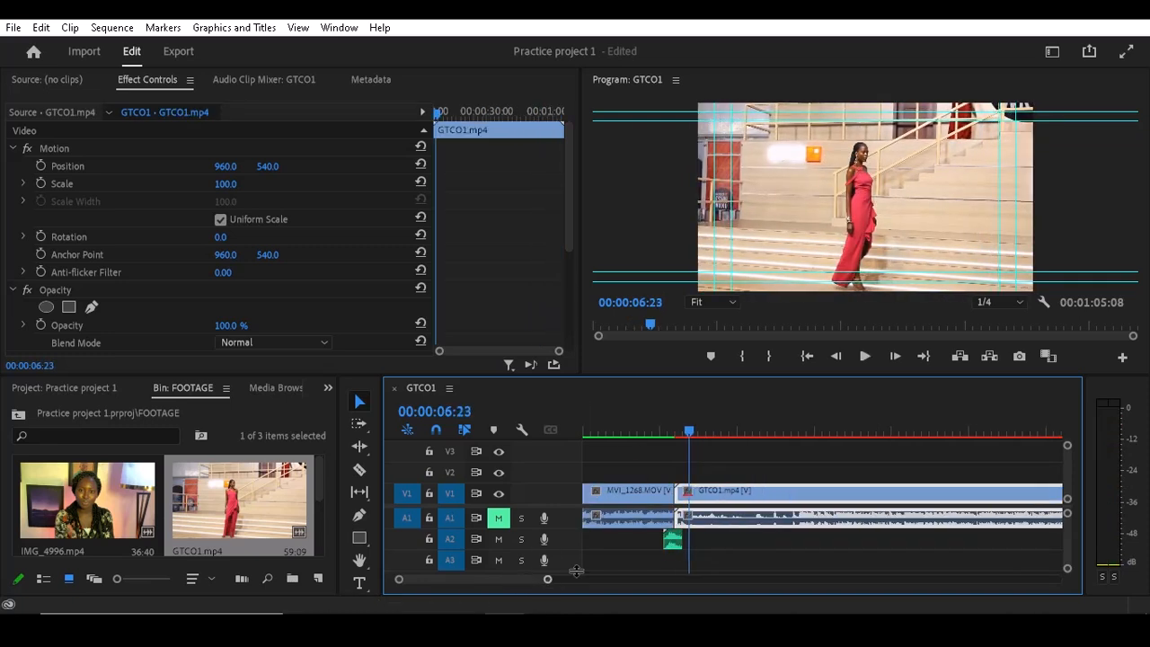
left_click(675, 540)
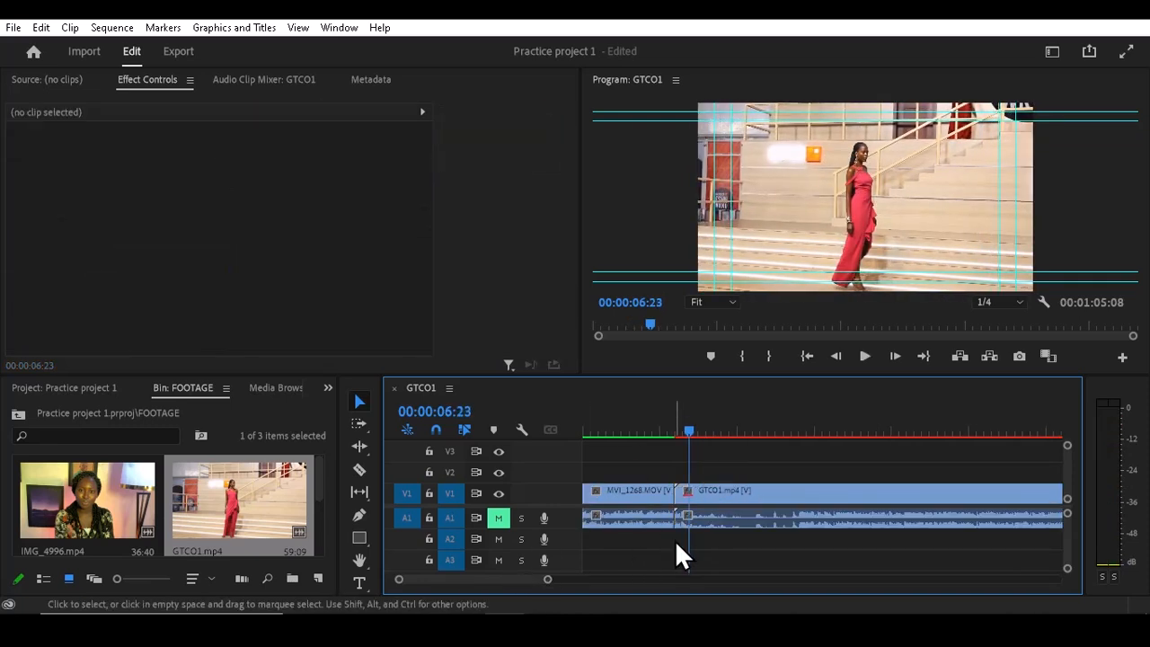
left_click(586, 570)
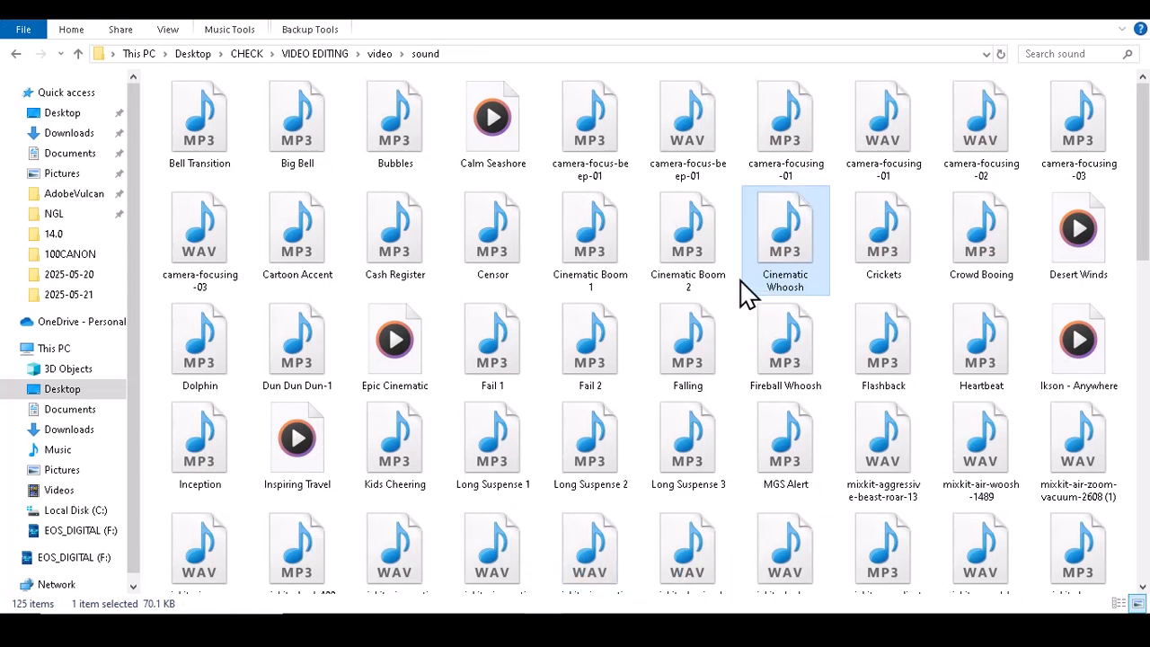
left_click(692, 241)
left_click_drag(692, 241, 678, 541)
left_click(642, 431)
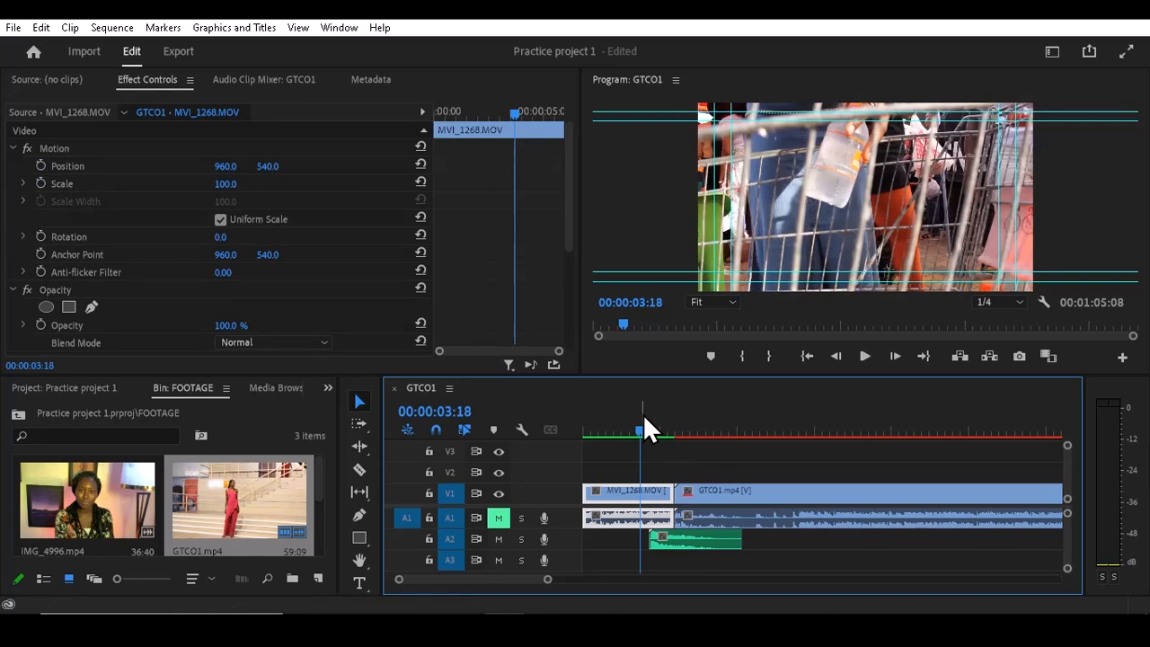
- Play across the cut to hear Cinematic Boom 2, and delete that clip from A2
key("space")
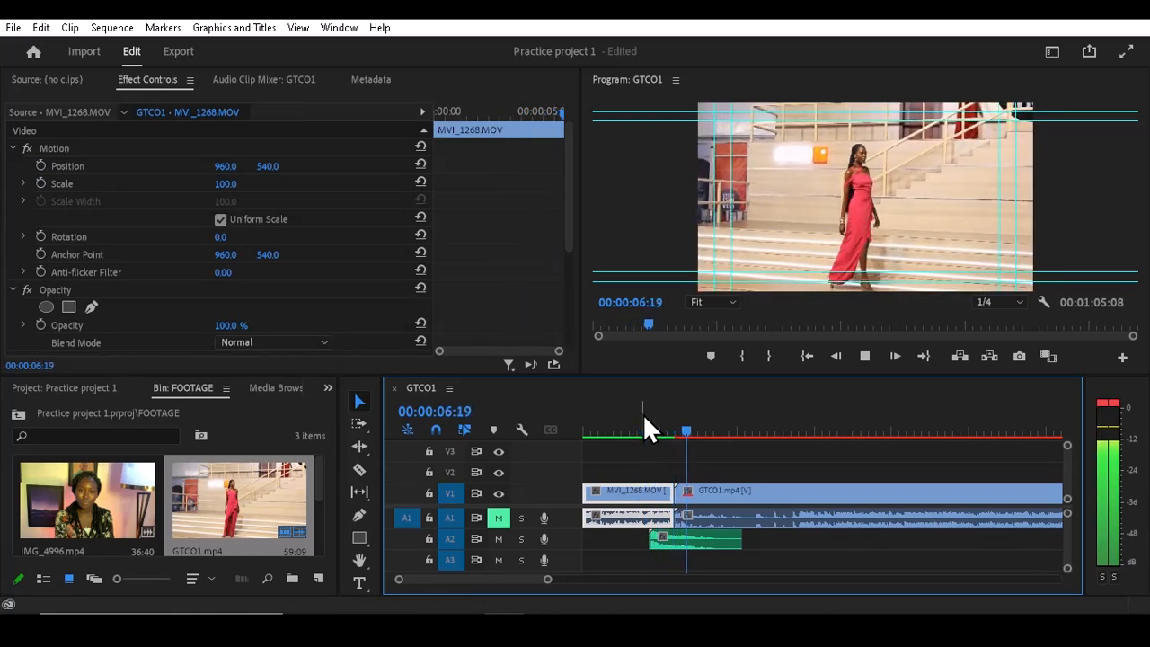
key("space")
left_click(673, 537)
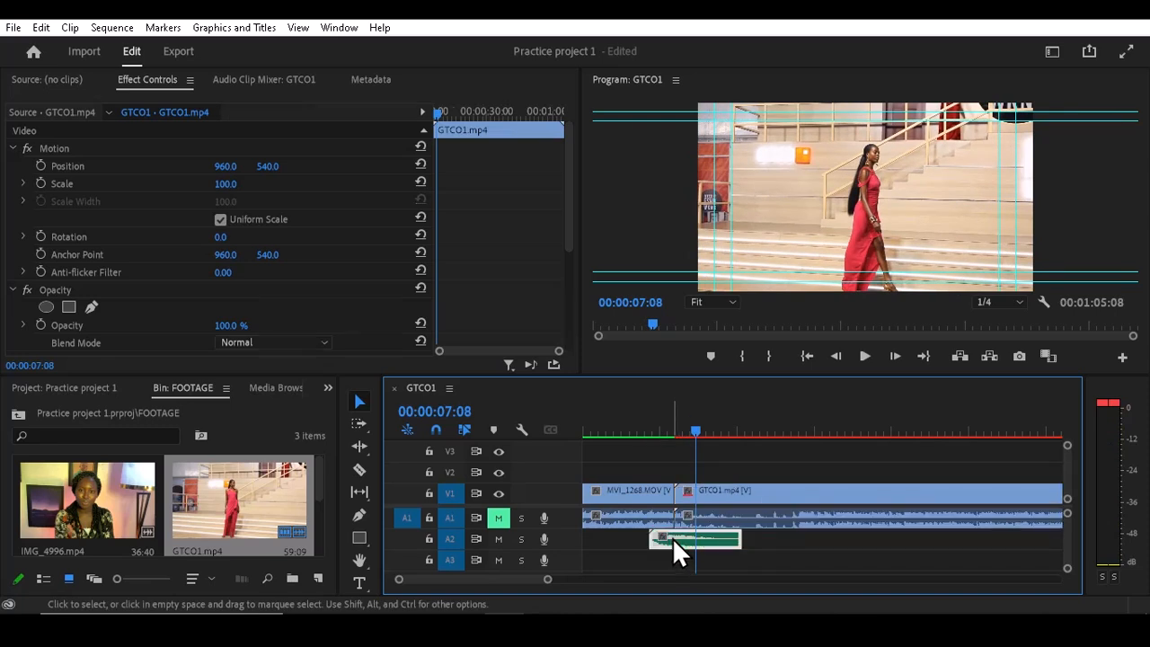
key("Delete")
- Bring Long Suspense 1 from the sound folder in File Explorer onto A2 across the cut, and play the result
left_click(545, 627)
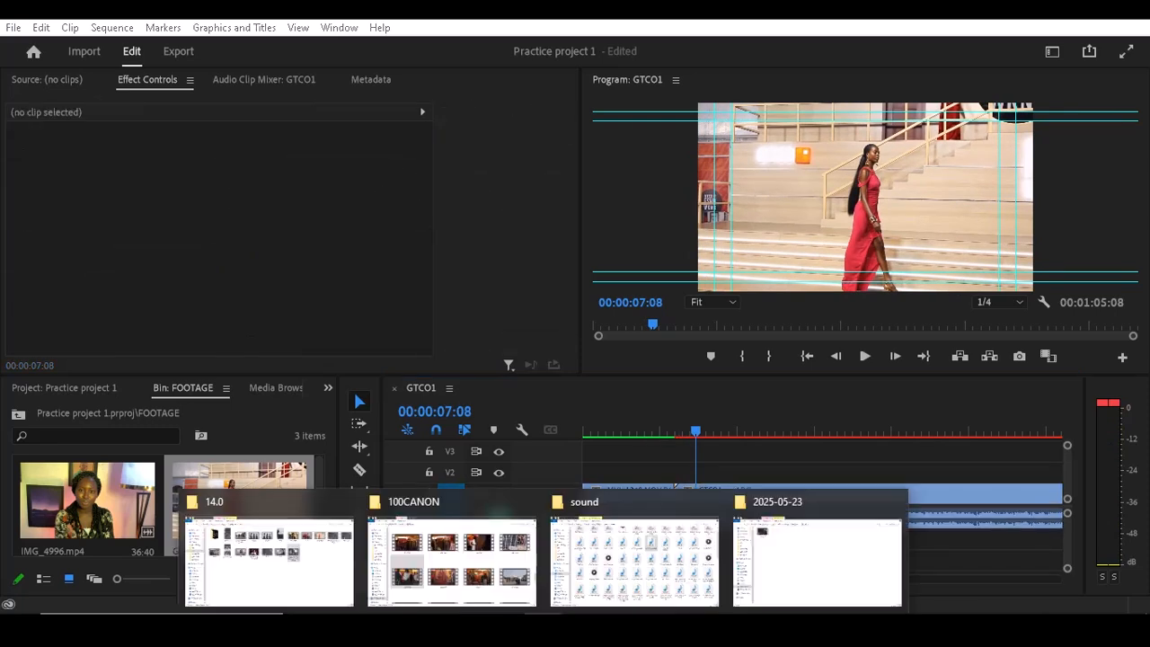
left_click(586, 570)
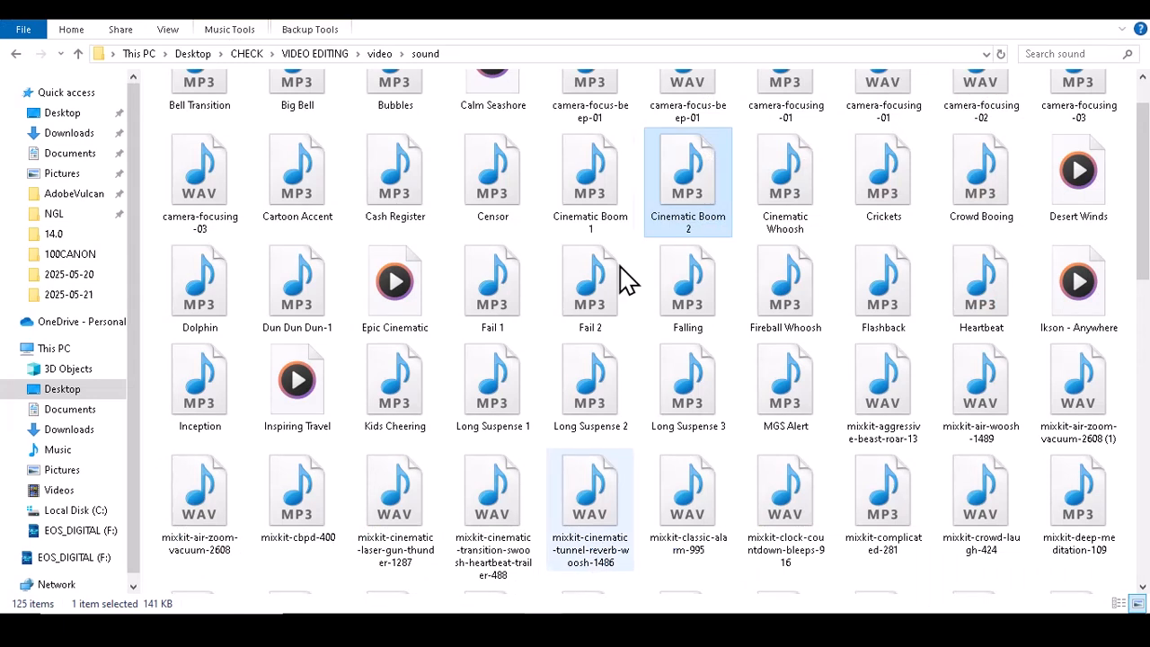
left_click(588, 180)
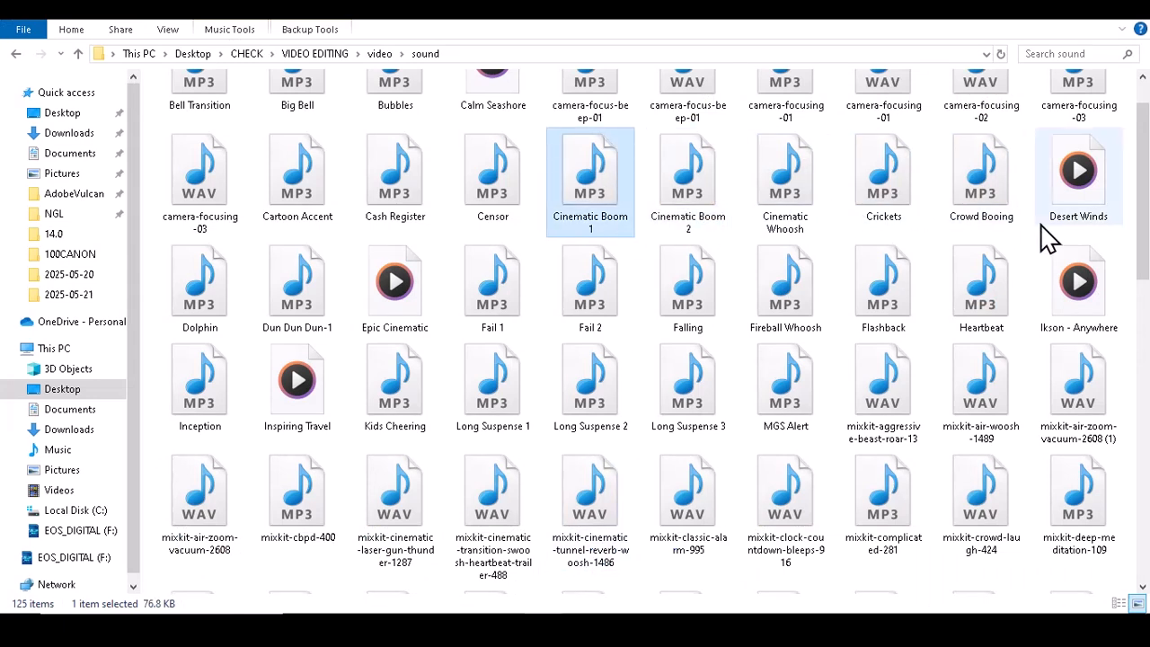
scroll(1142, 224, "up", 1)
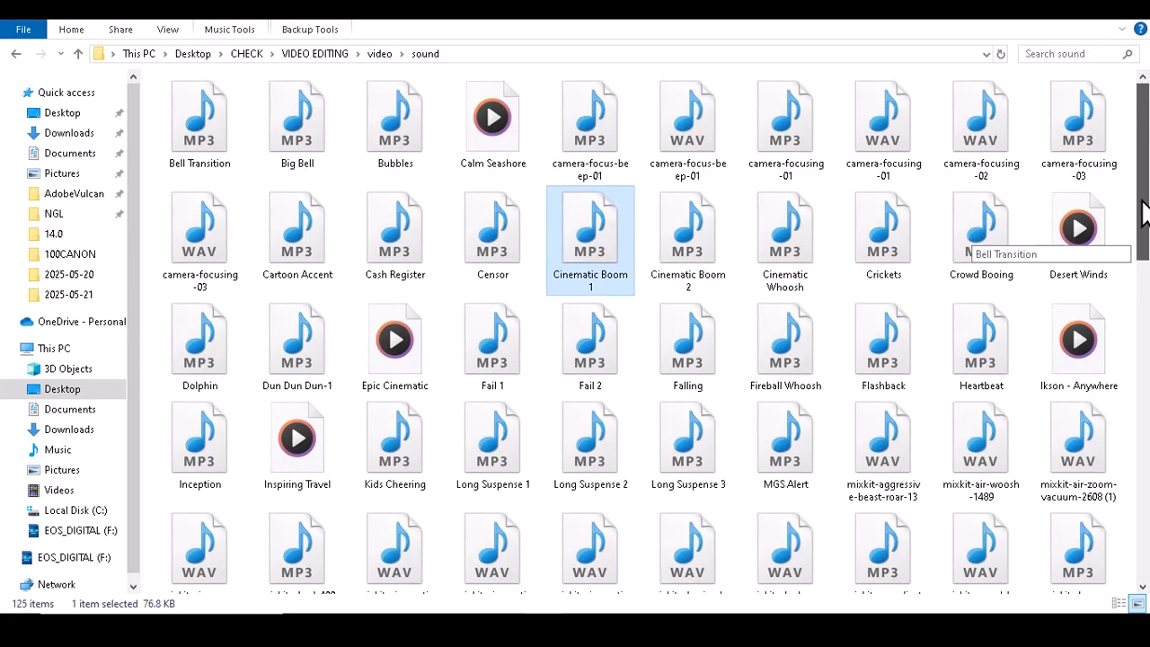
left_click_drag(1143, 214, 1145, 265)
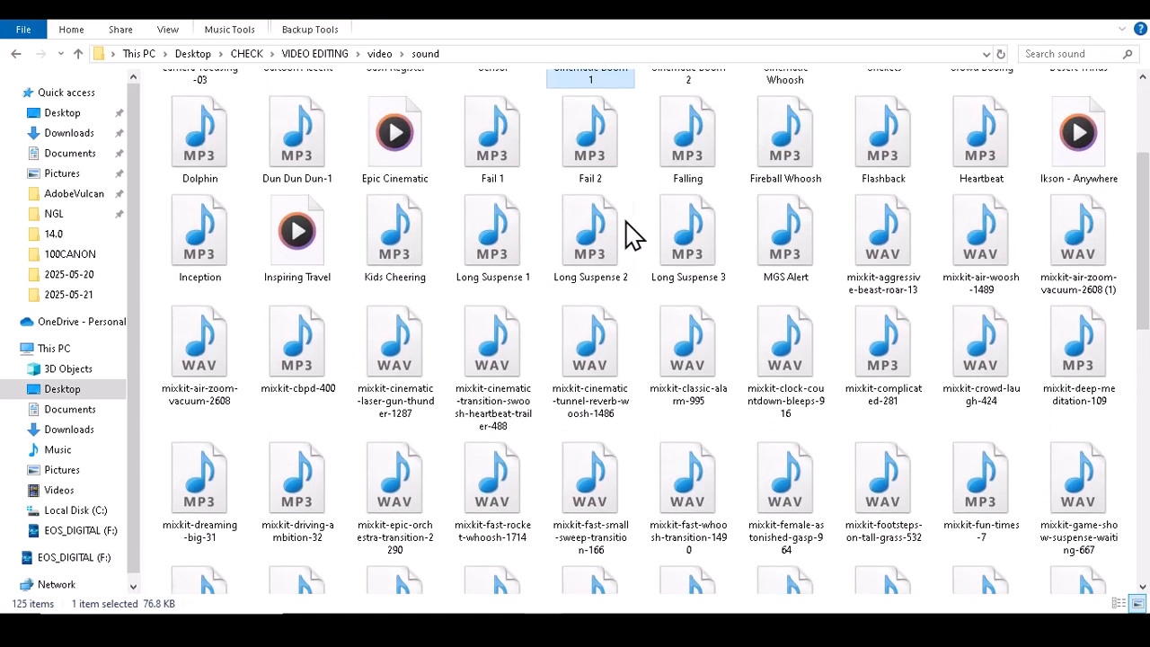
left_click(485, 236)
left_click_drag(500, 260, 645, 537)
left_click(647, 402)
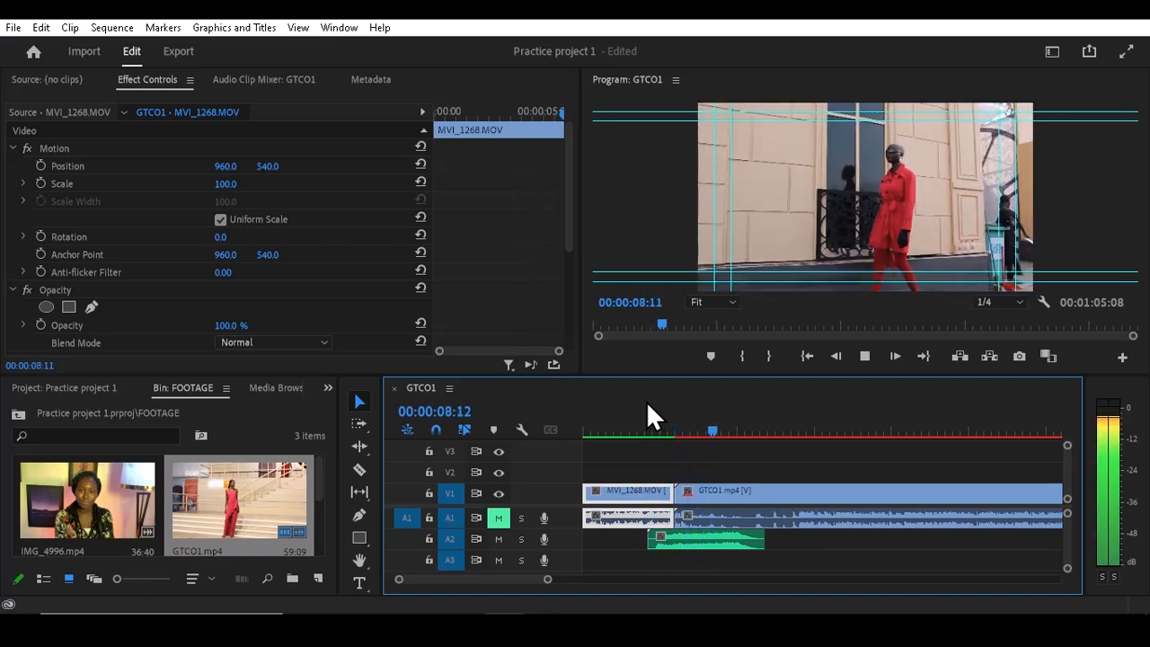
key("space")
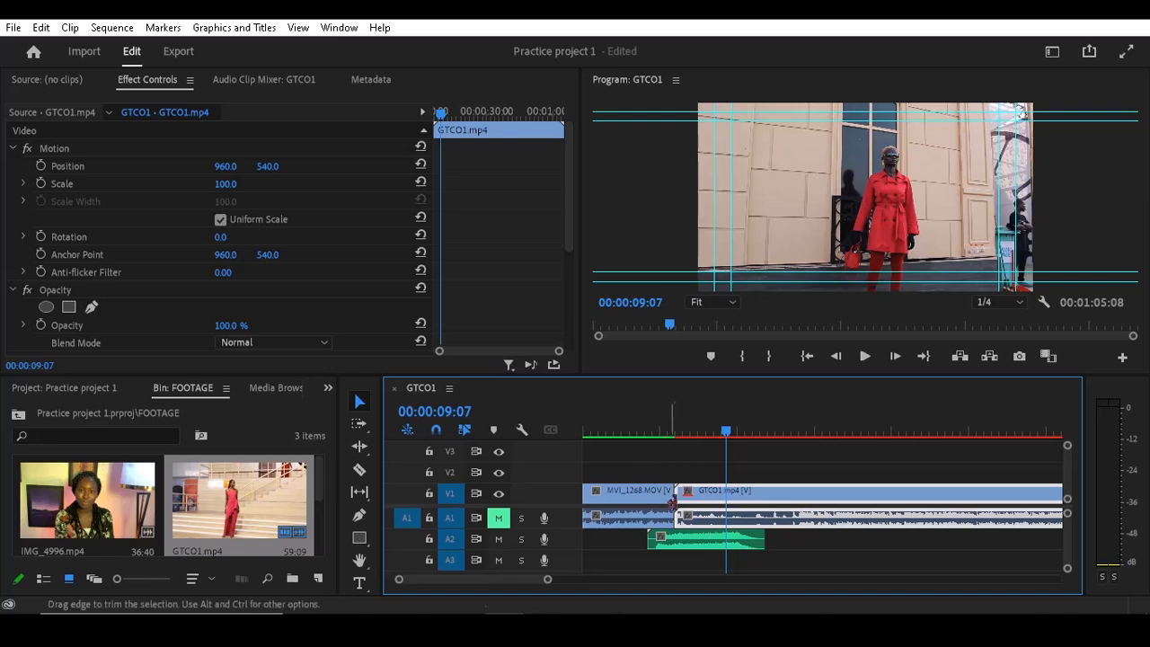
- Delete the Long Suspense 1 clip from A2 and move the playhead to 00:00:04:04
left_click(724, 539)
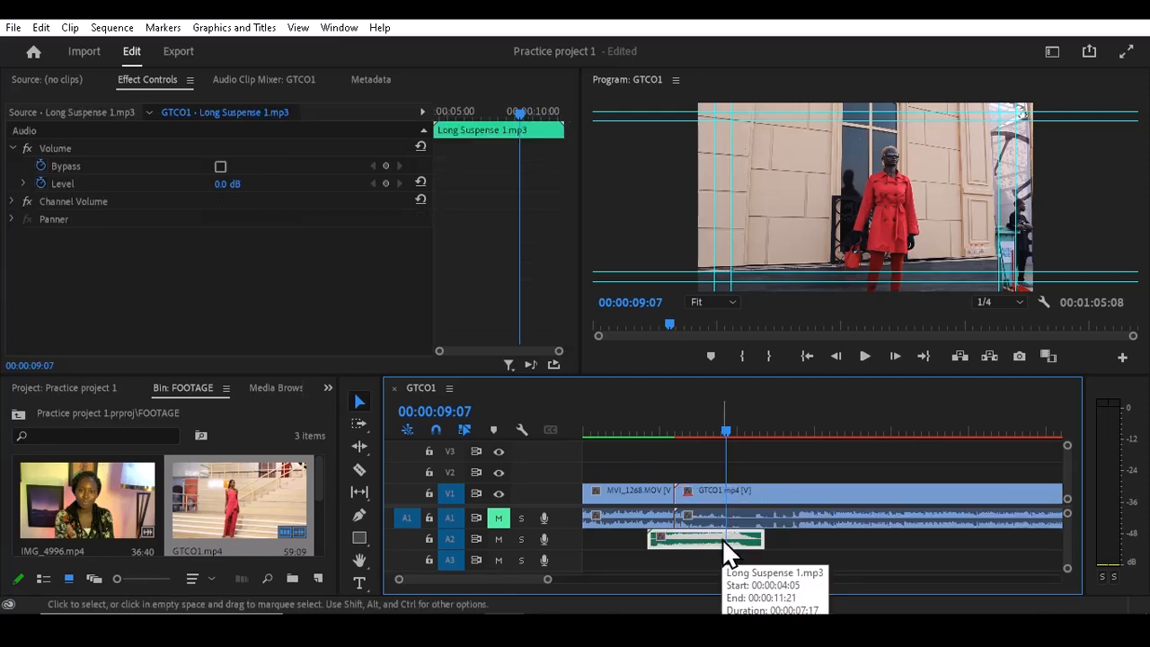
key("Delete")
left_click(646, 432)
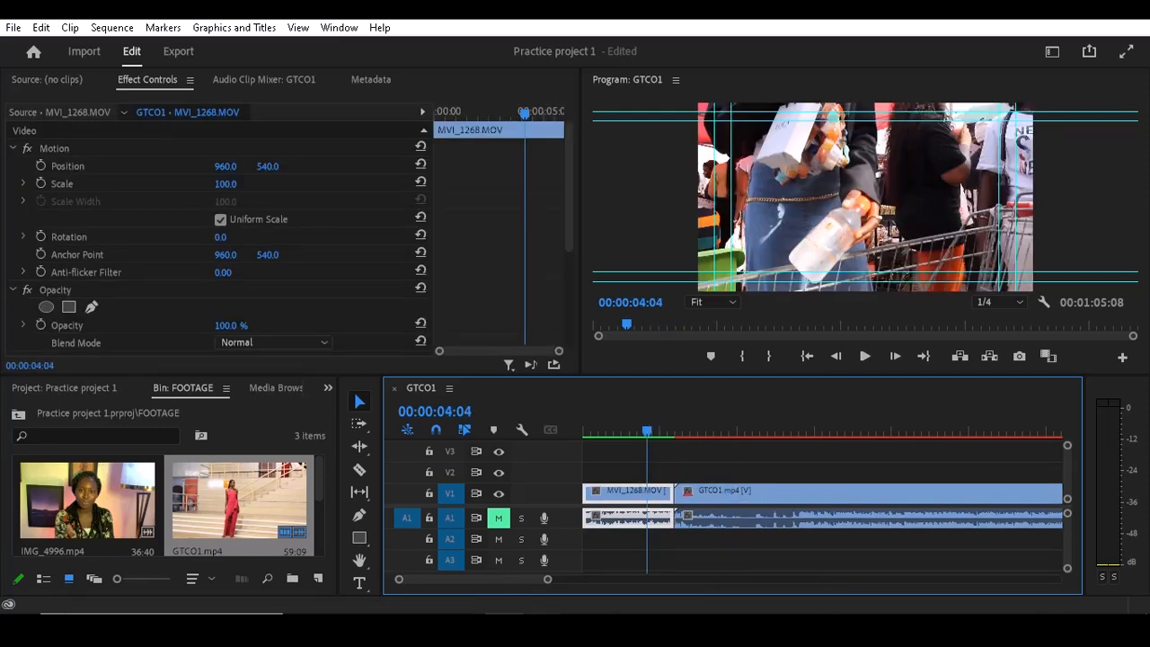
- Bring the Rewind sound from the File Explorer sound folder onto A2 at the playhead, and play it across the cut
left_click(686, 558)
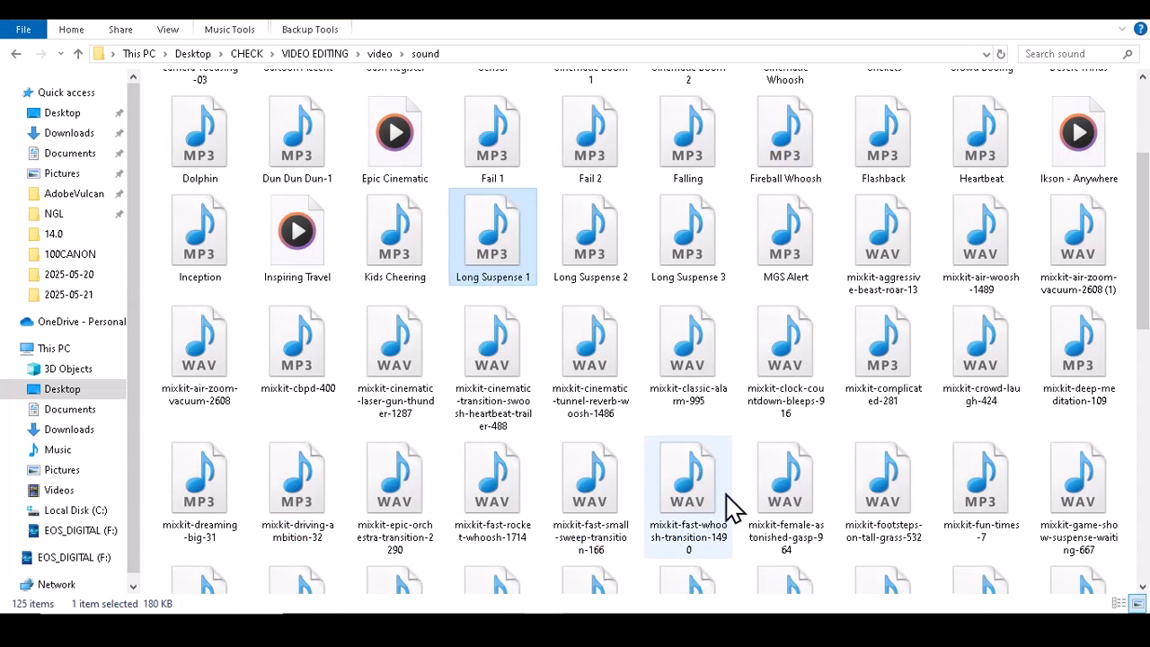
left_click_drag(1145, 306, 1144, 574)
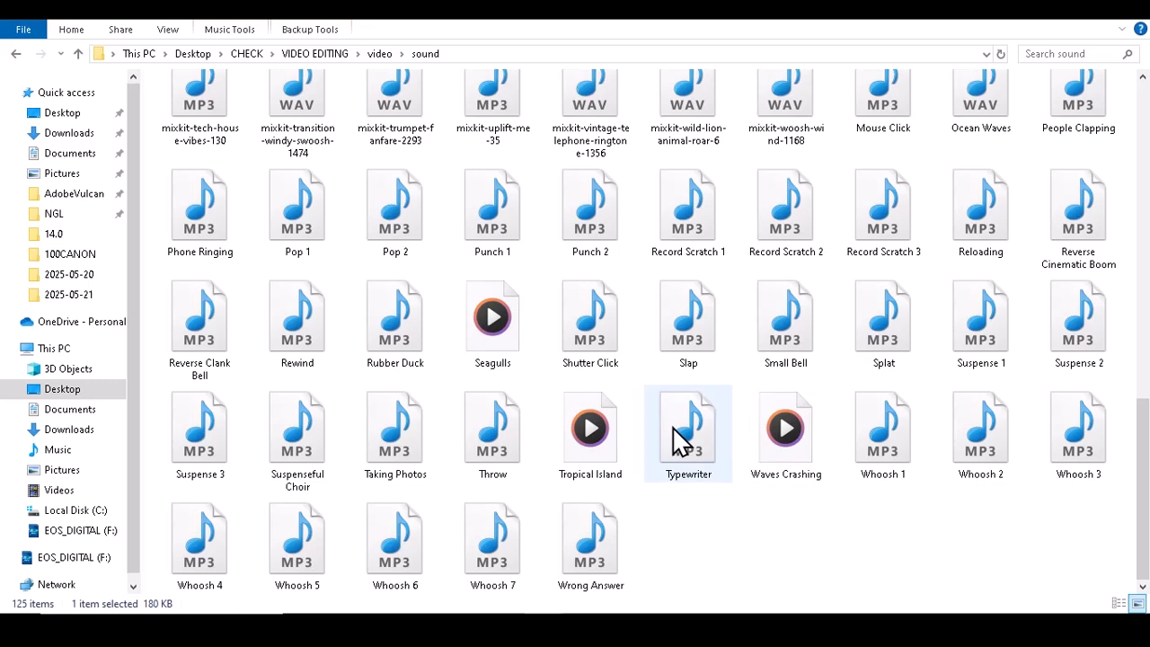
left_click(689, 445)
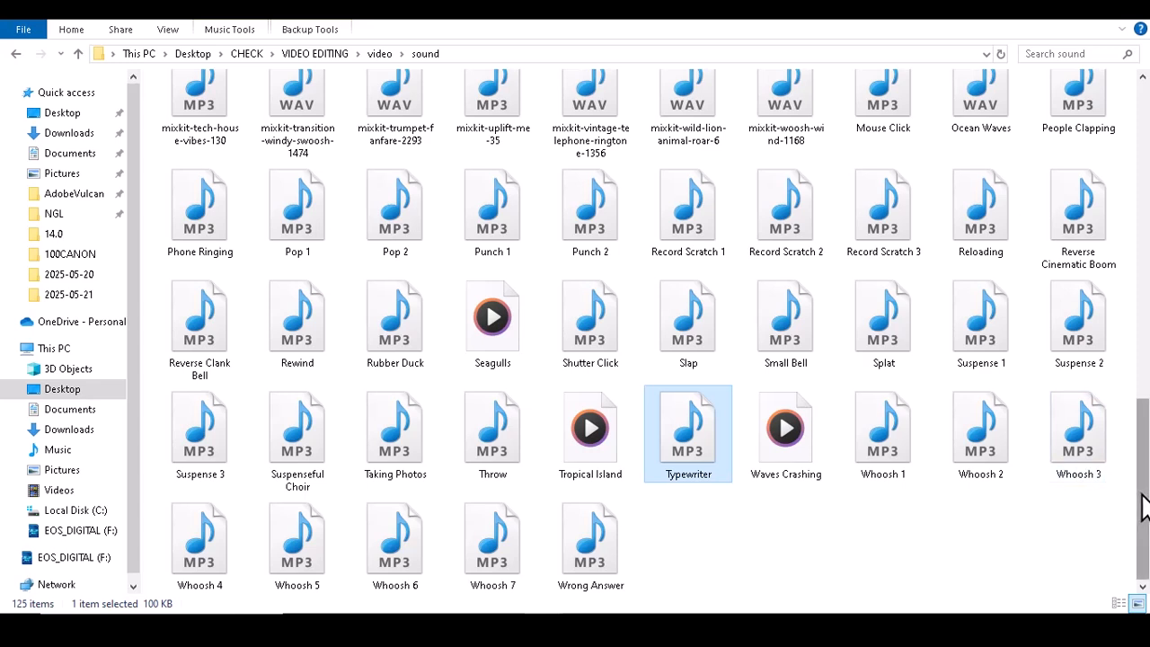
left_click(717, 334)
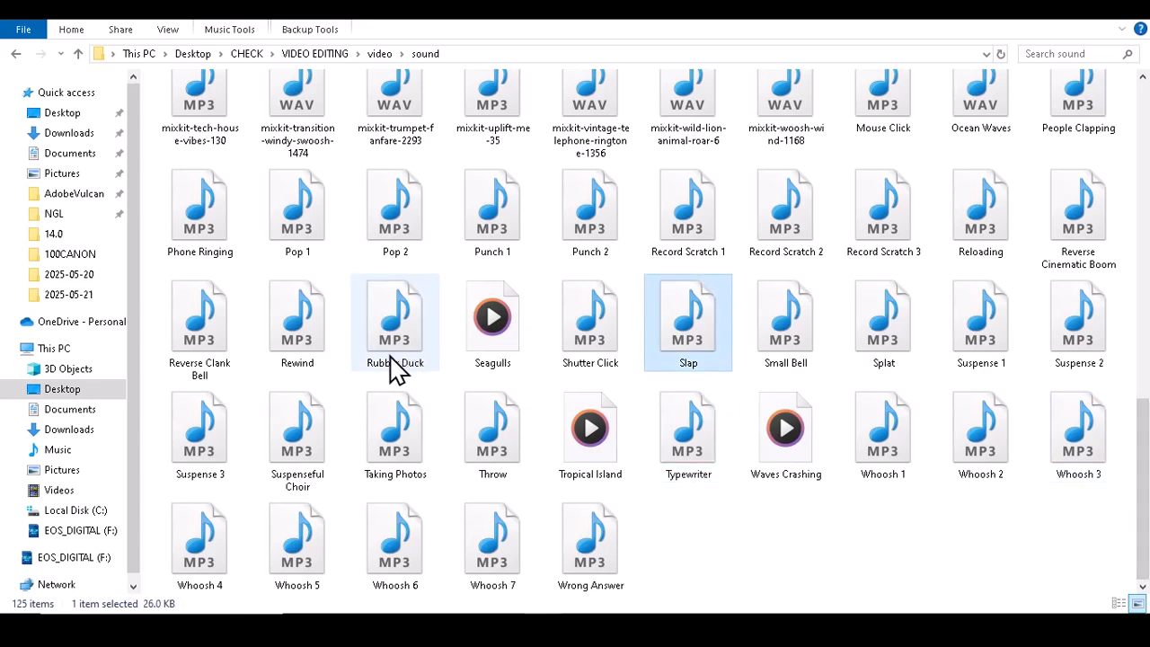
left_click(292, 334)
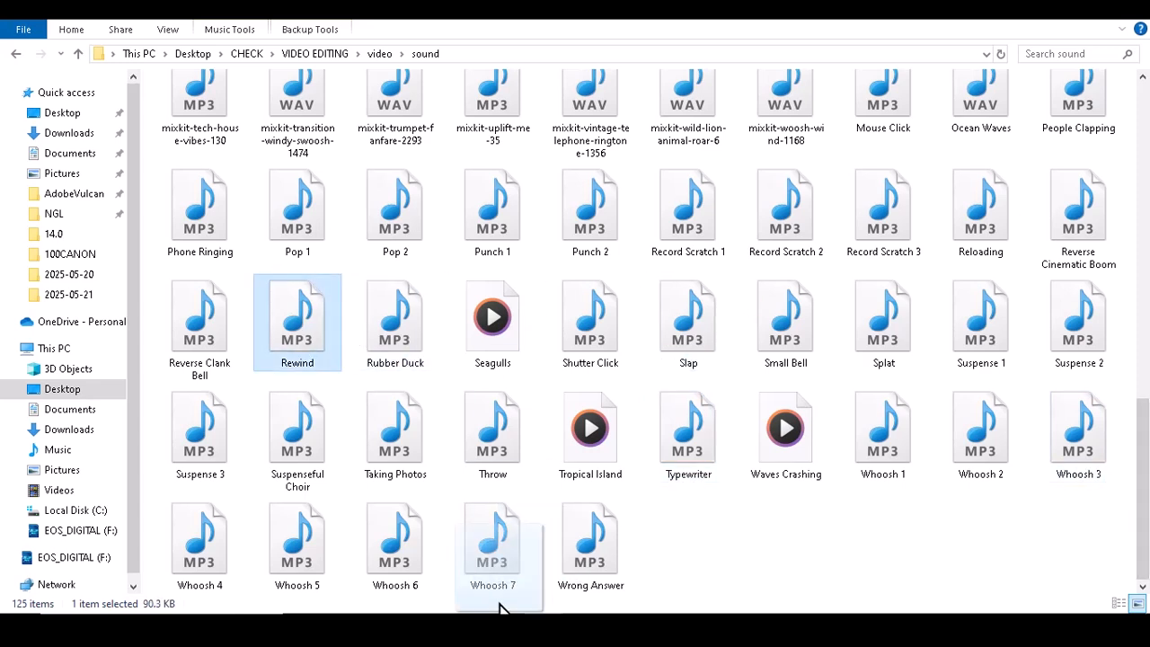
left_click_drag(500, 609, 651, 538)
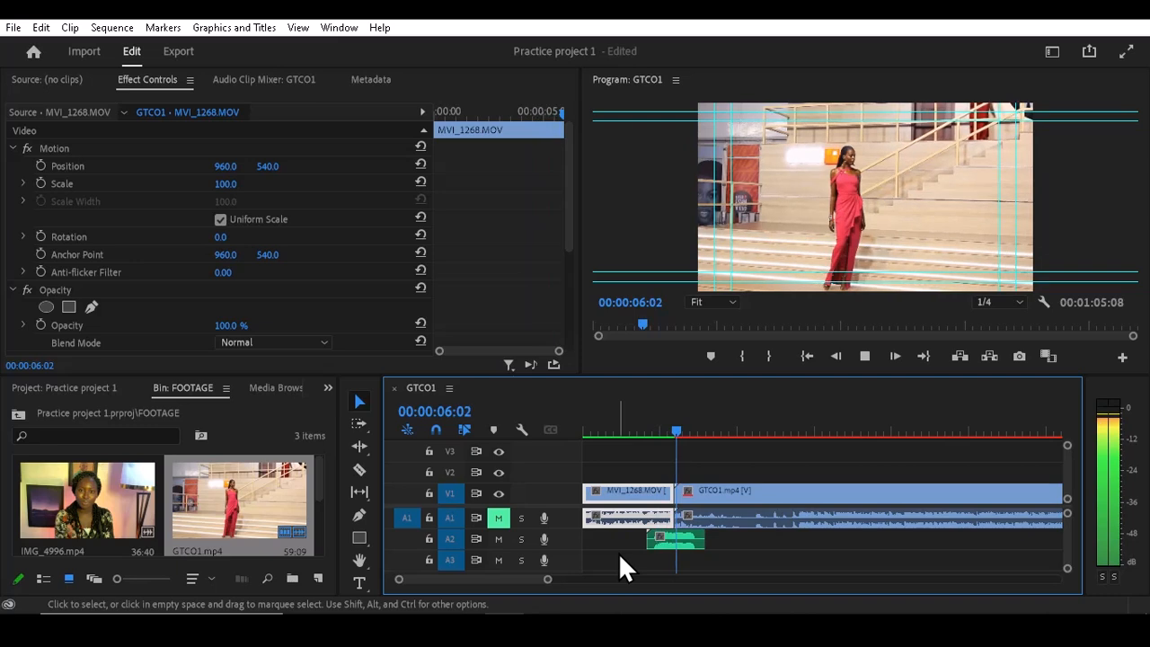
key("space")
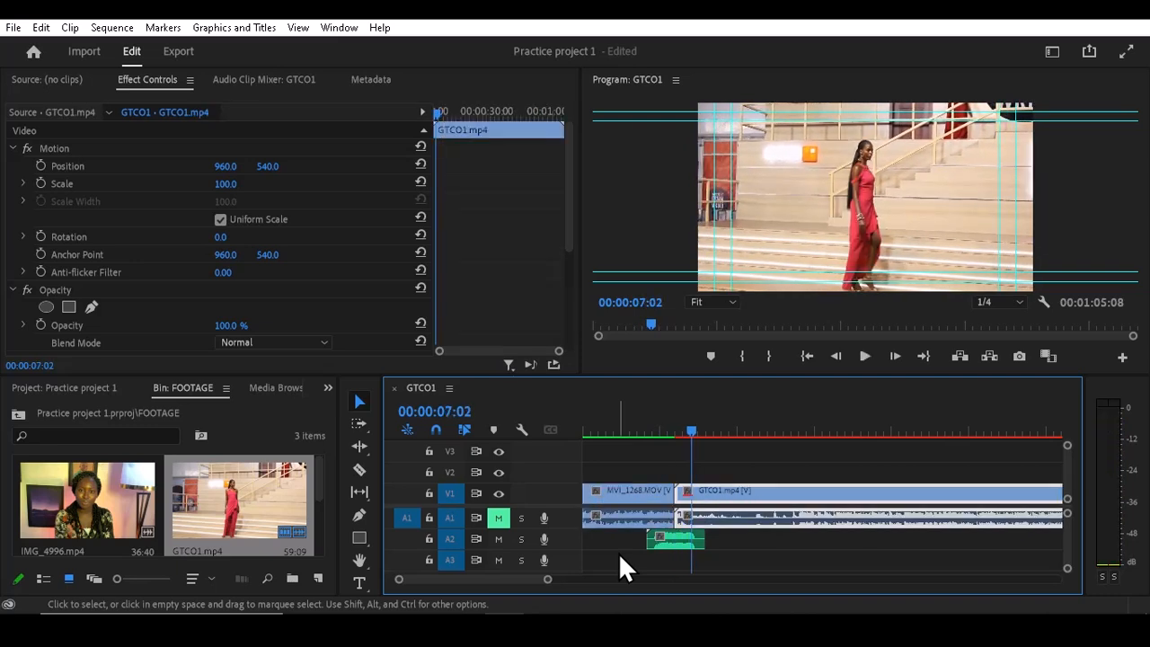